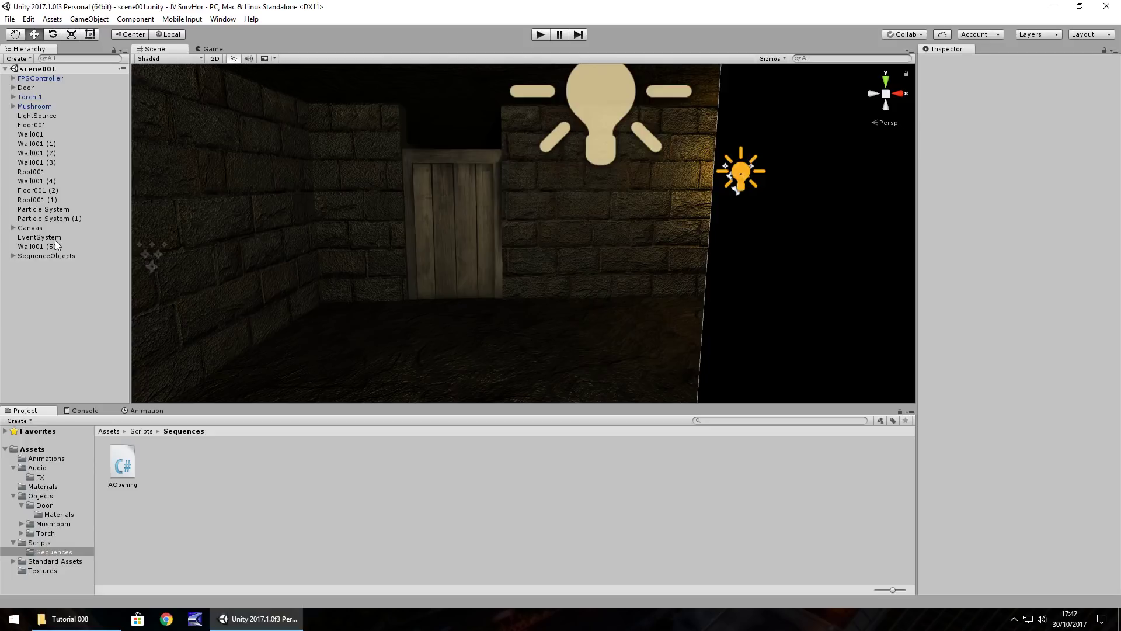
Step: Review the AOpening script's code, then select the wall-mounted Torch 1 in the scene
left_click(134, 466)
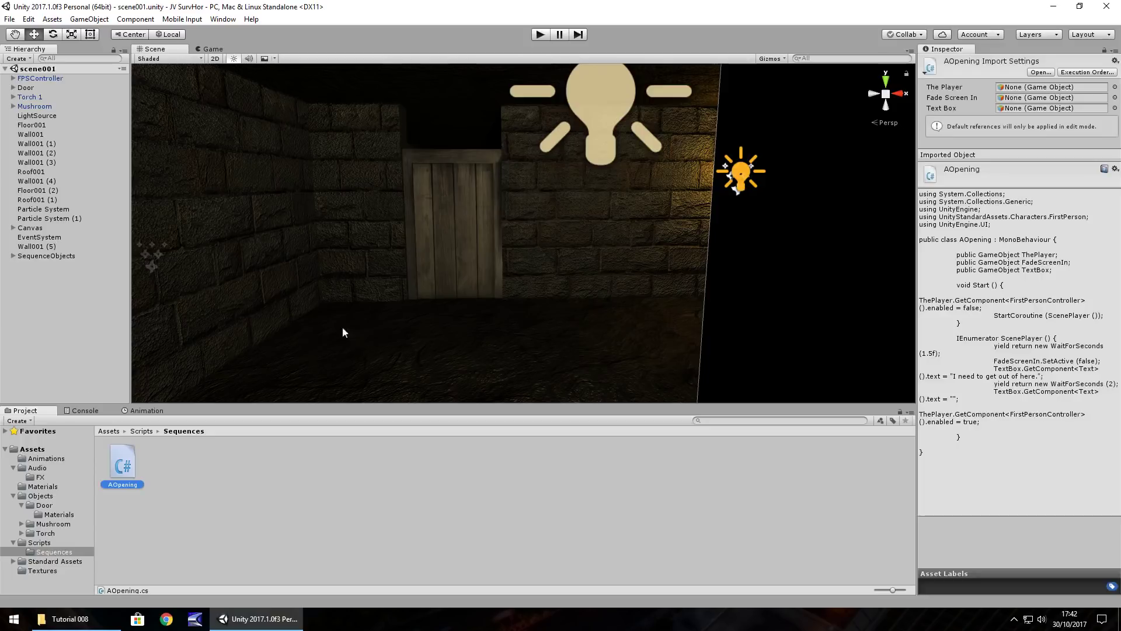
right_click_drag(362, 320, 559, 188)
left_click(555, 182)
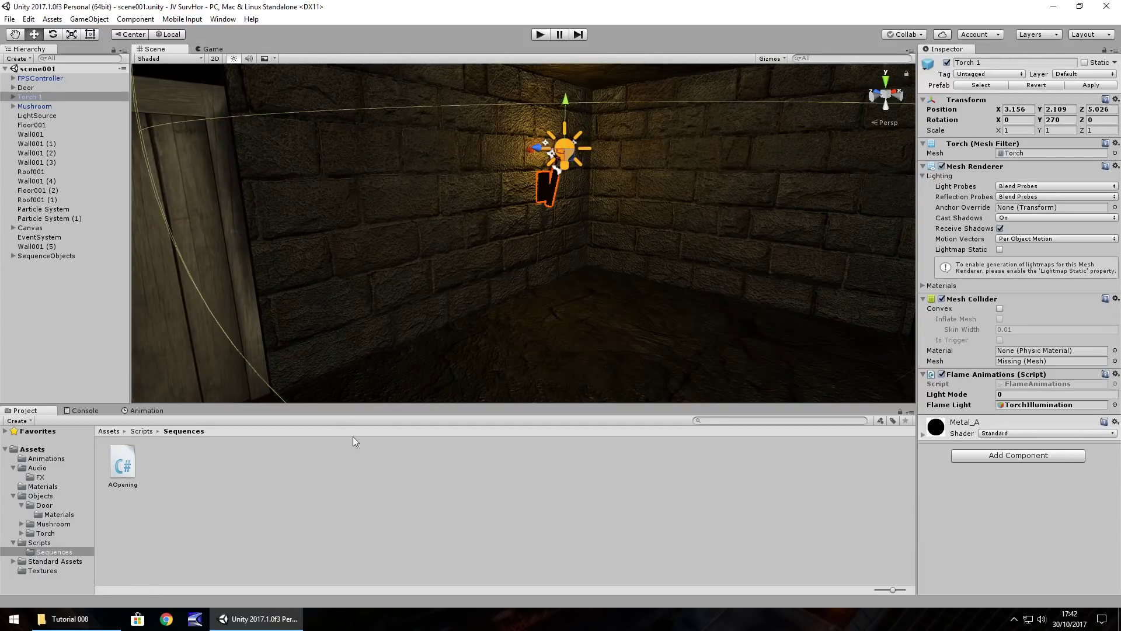
Step: Make a Torch 1 1 prefab in Assets/Objects/Torch from the scene's Torch 1
left_click(43, 533)
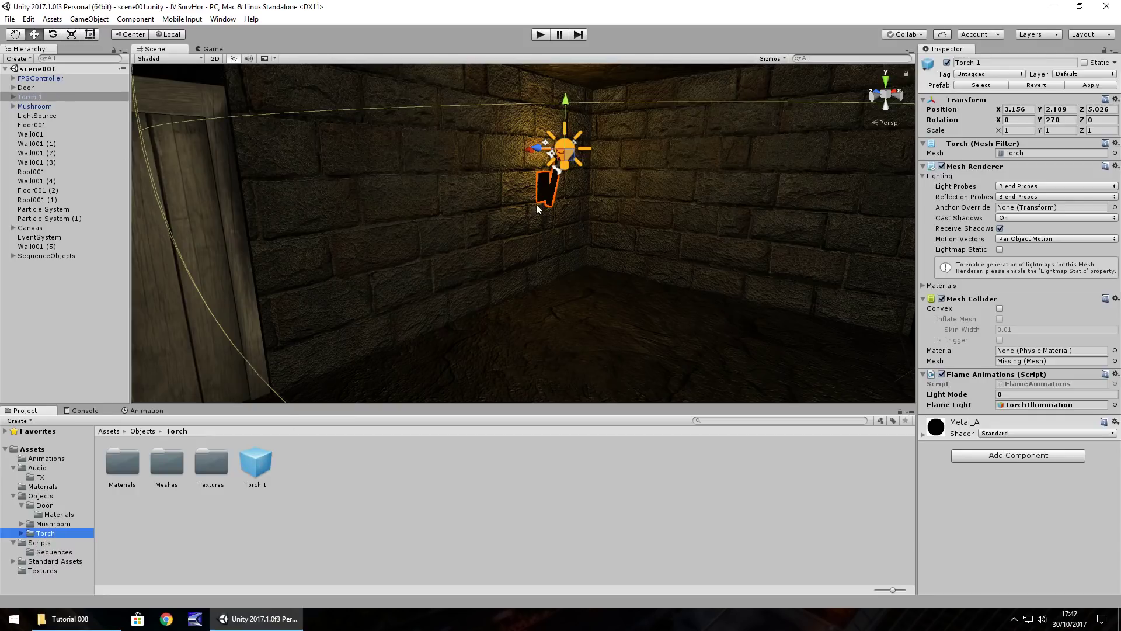
left_click_drag(28, 97, 313, 464)
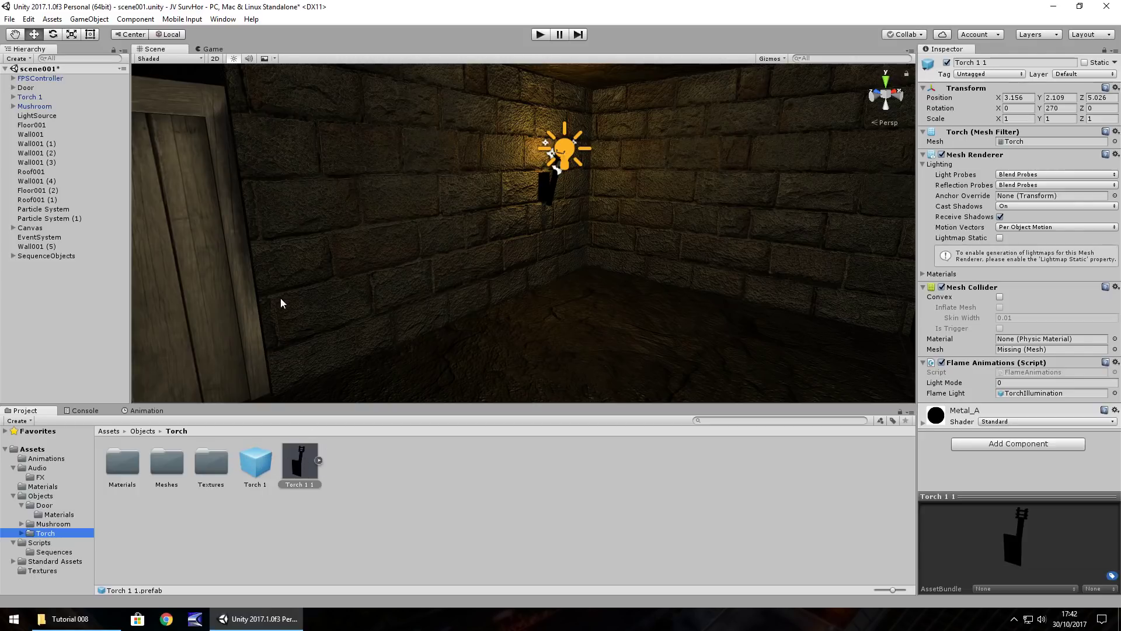
Step: Drop a Torch 1 1 prefab into the scene against an empty wall
right_click_drag(281, 302, 342, 294)
left_click_drag(315, 463, 320, 192)
right_click_drag(321, 191, 222, 228)
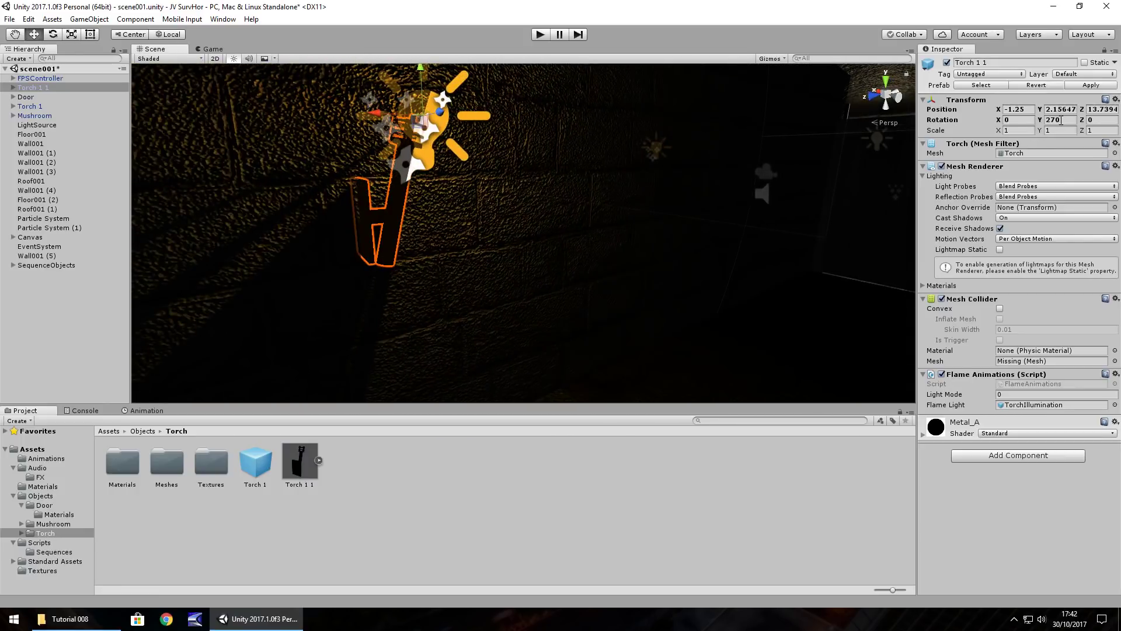
Step: Set the new torch's Y rotation to 0 and nudge it flush against the wall
left_click_drag(1050, 121, 1026, 122)
left_click(1061, 121)
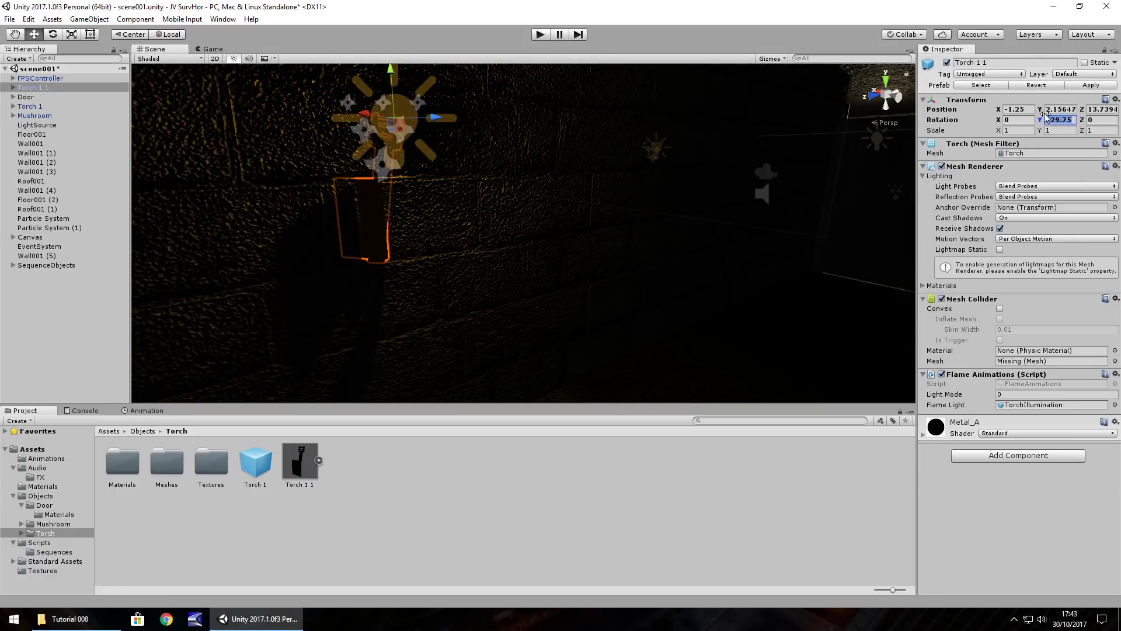
type("090")
key("BackSpace")
key("BackSpace")
key("BackSpace")
type("180")
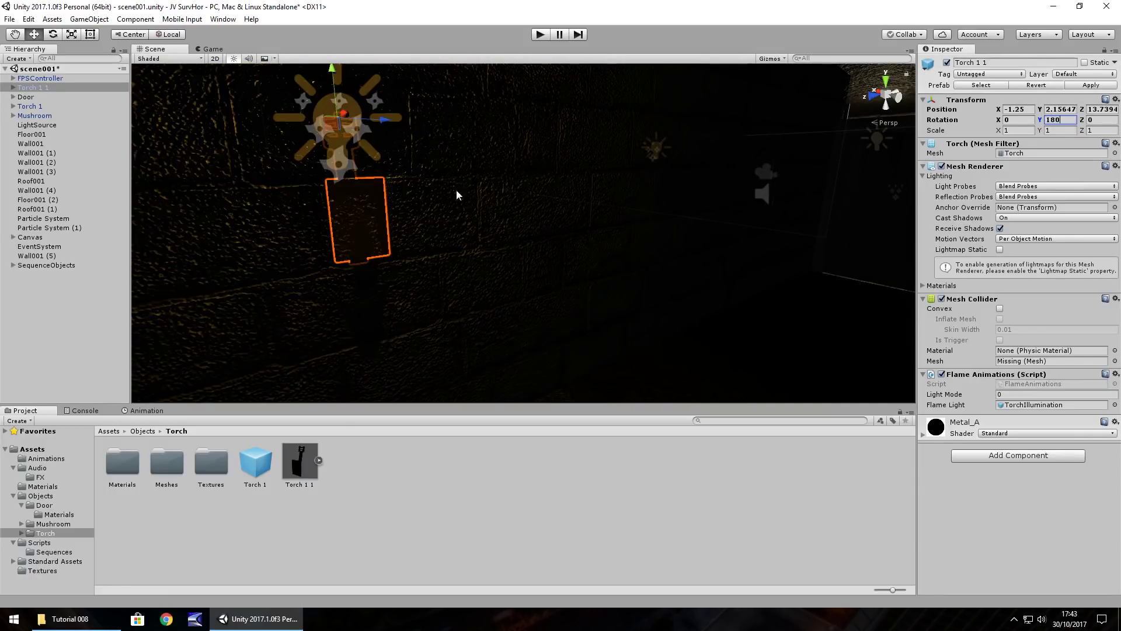
key("Escape")
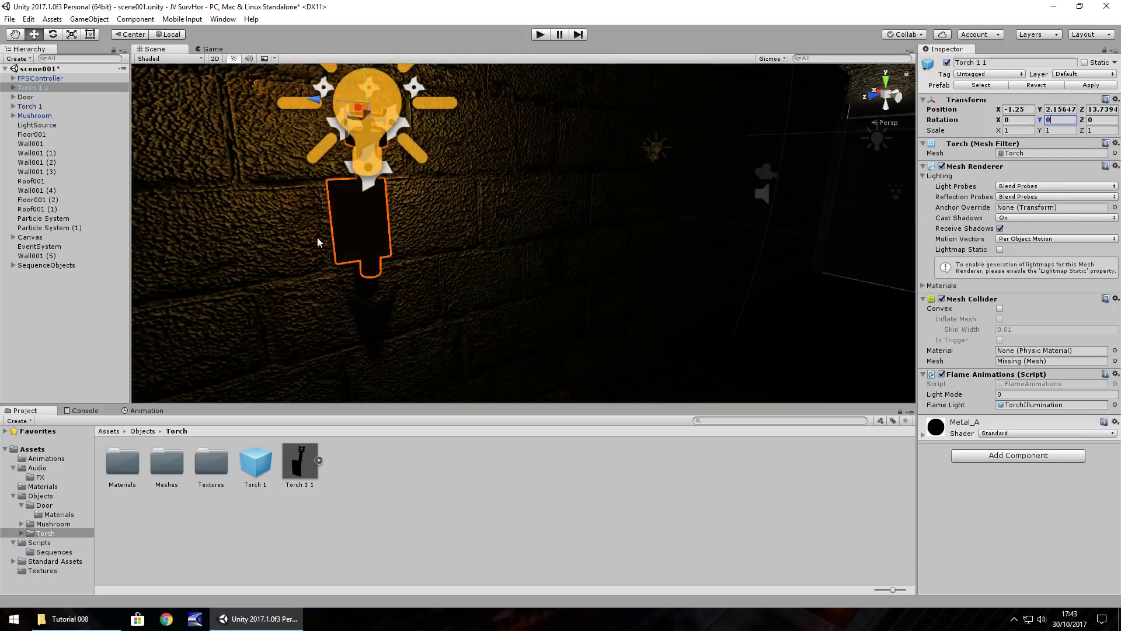
key("f")
middle_click_drag(469, 221, 684, 245)
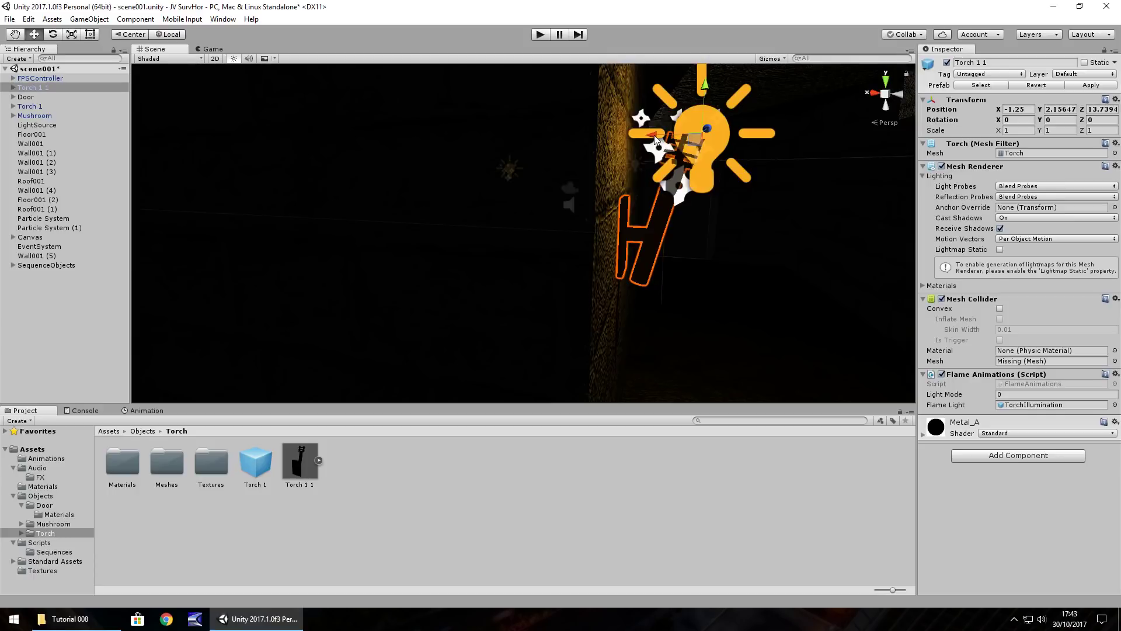
left_click_drag(655, 138, 653, 139)
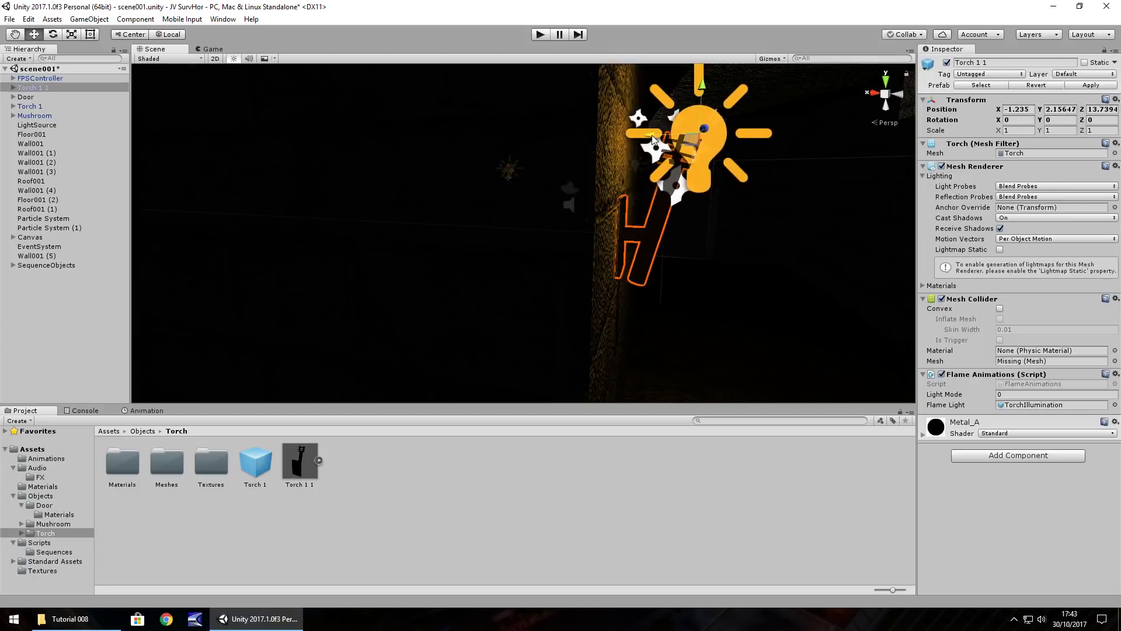
middle_click_drag(730, 257, 653, 259)
Step: Place a second Torch 1 1 copy further along the corridor
left_click(43, 87)
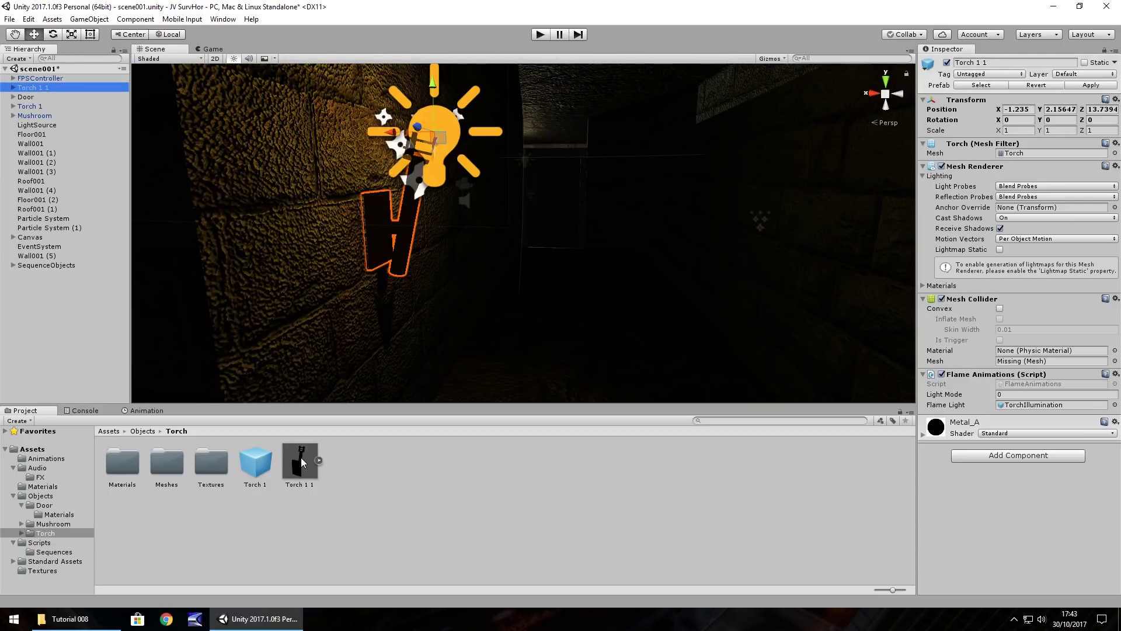
left_click_drag(301, 459, 895, 232)
left_click_drag(679, 257, 571, 290, "alt")
Step: Duplicate the floor section as Floor001 (3) and slide it along Z to extend the corridor
left_click(568, 282)
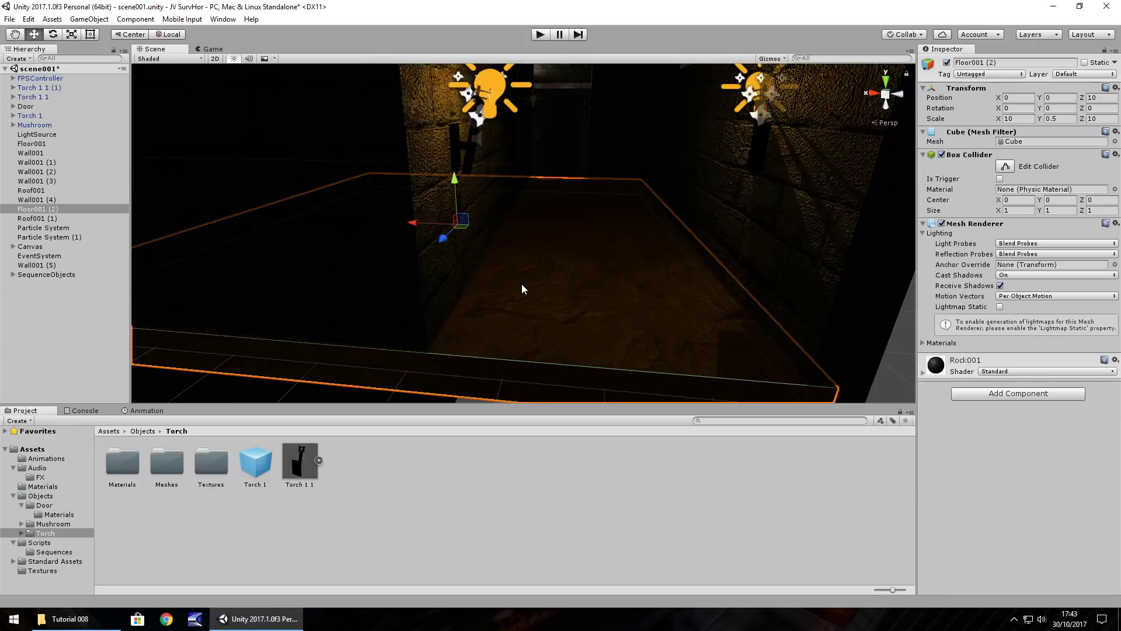
key("ctrl+d")
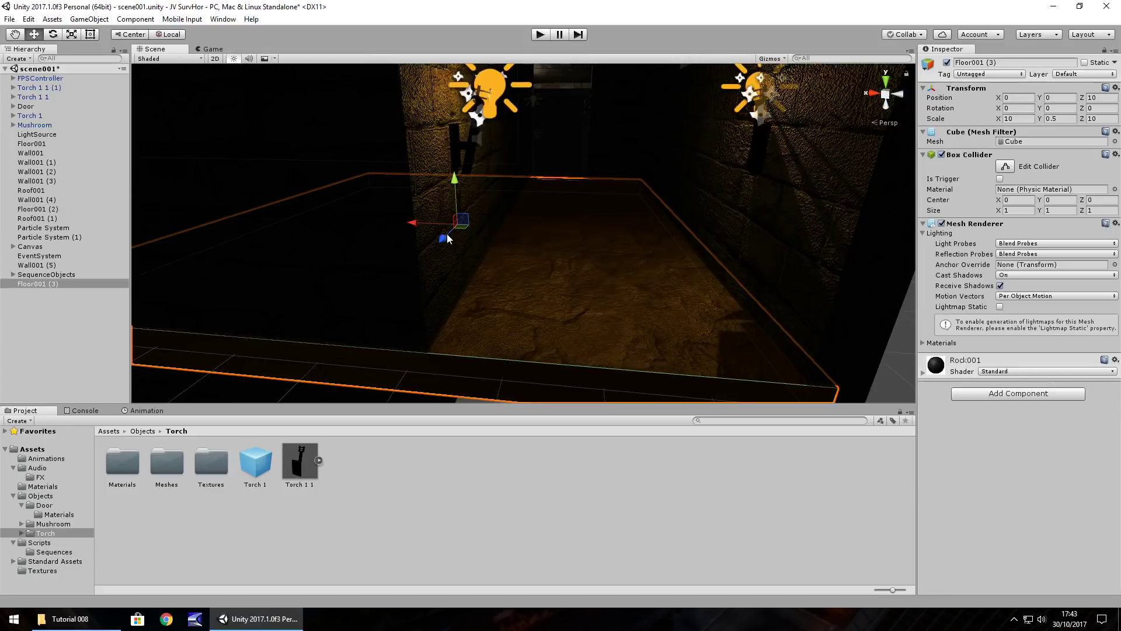
left_click_drag(446, 237, 486, 240, "ctrl")
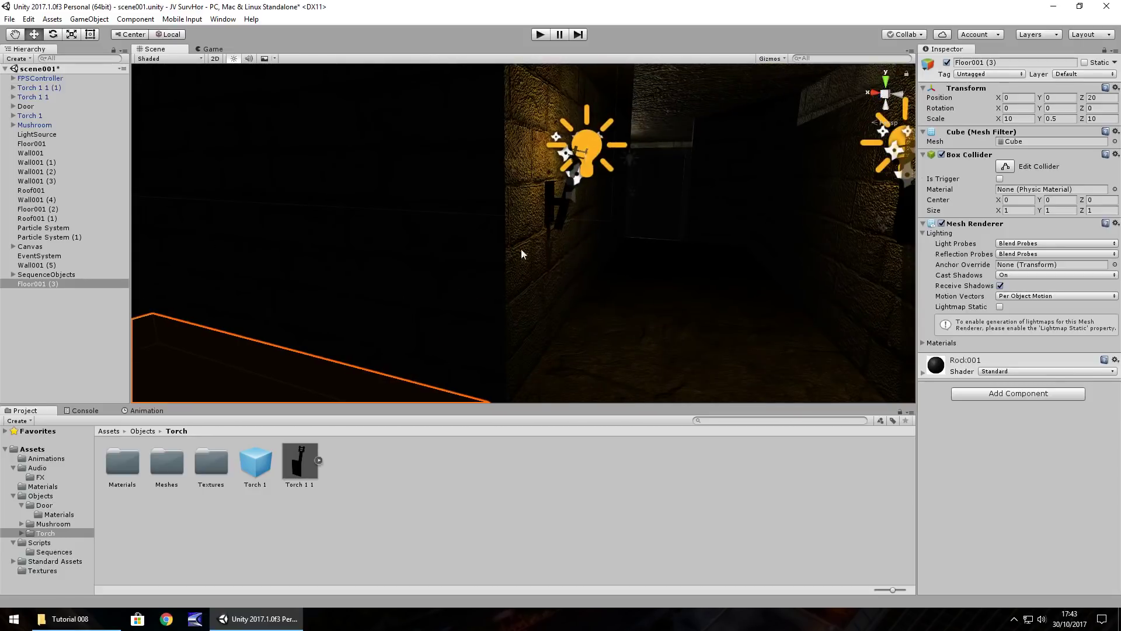
left_click_drag(573, 260, 601, 272, "alt")
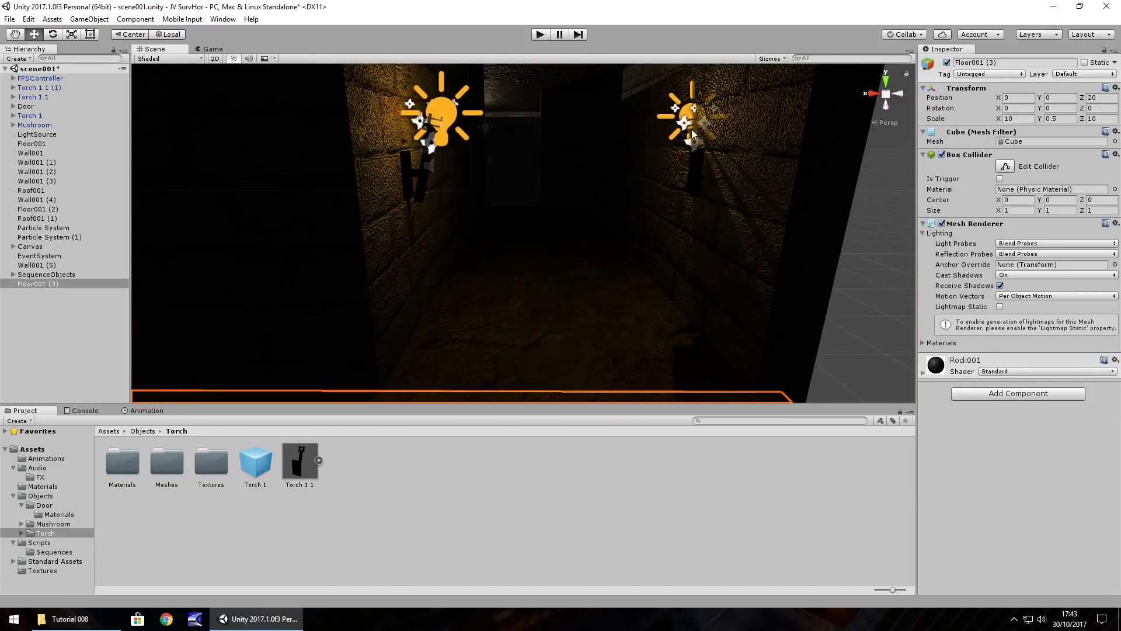
Step: Move the second torch across to the opposite corridor wall
left_click(693, 166)
left_click_drag(683, 208, 644, 209, "alt")
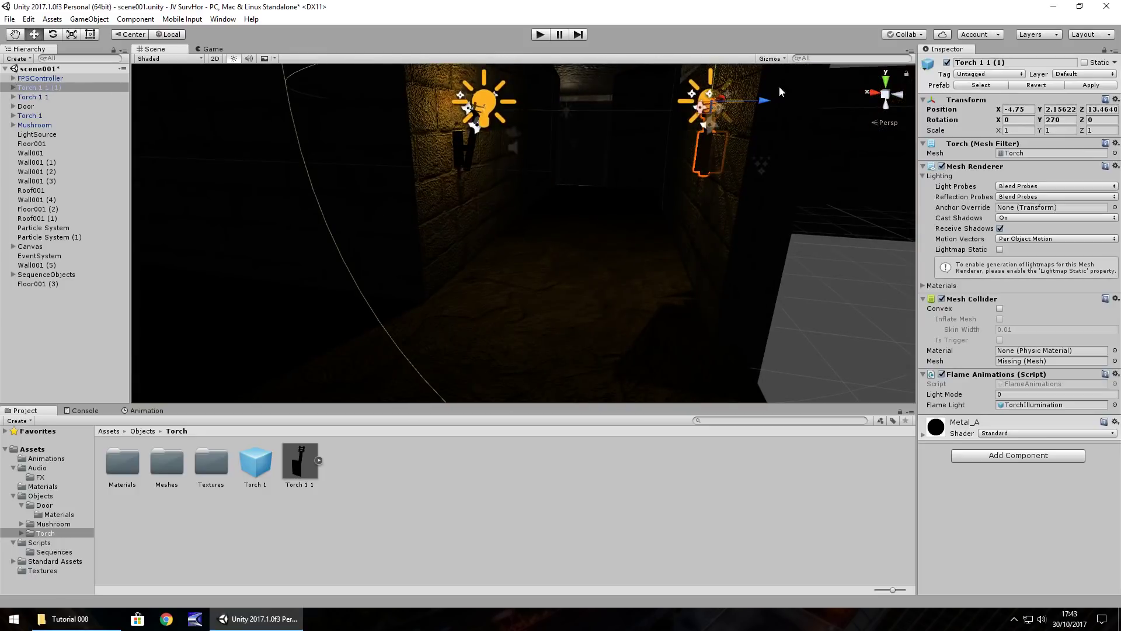
left_click_drag(764, 105, 288, 120)
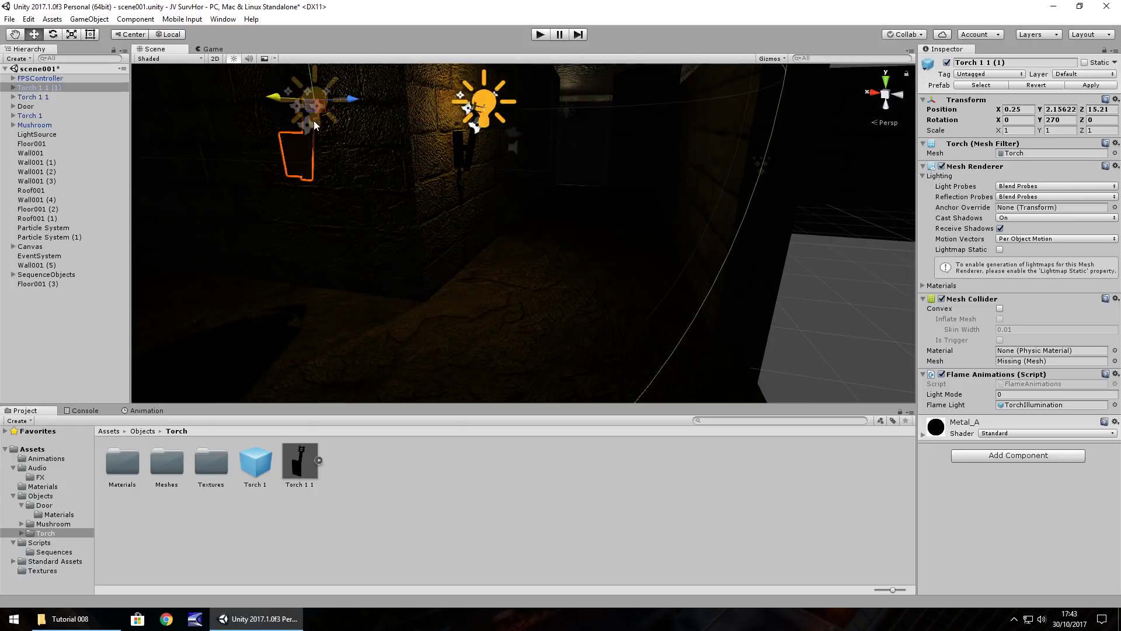
left_click(1059, 120)
type("180")
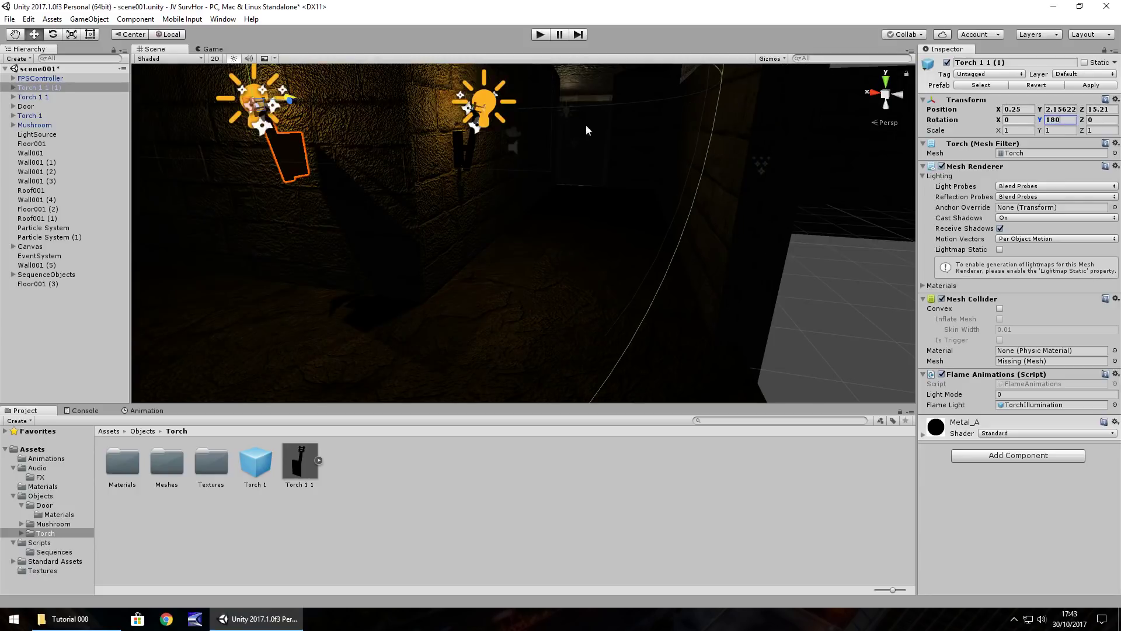
Step: Set the second torch's Y rotation to 90 so it faces out from the wall
left_click_drag(389, 190, 416, 133, "alt")
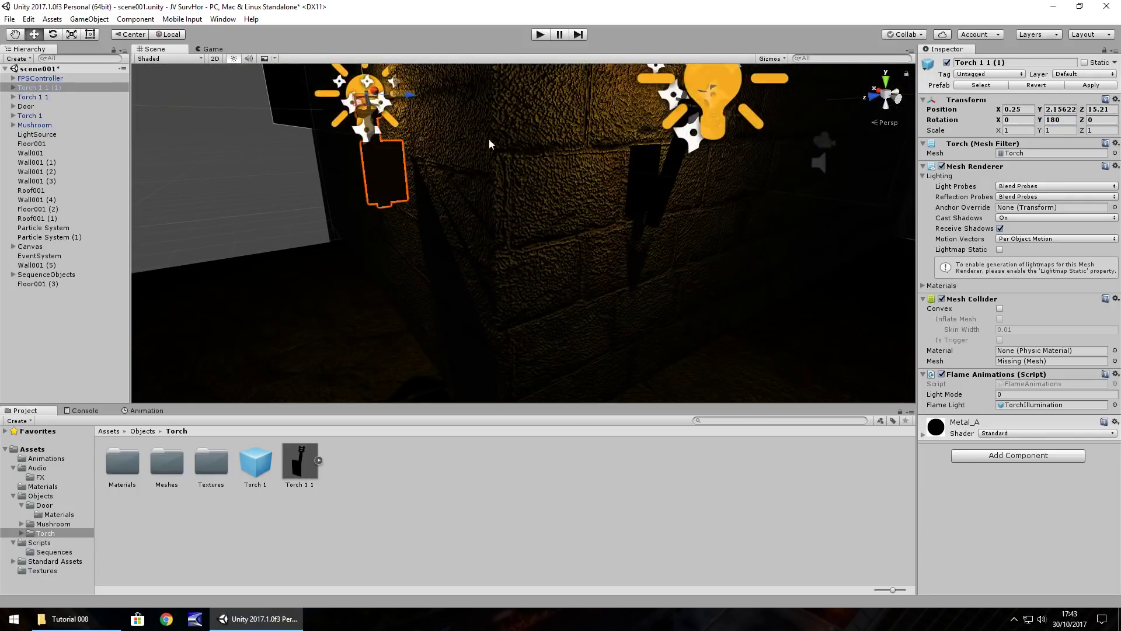
left_click_drag(492, 146, 510, 225, "alt")
left_click_drag(736, 219, 794, 209, "alt")
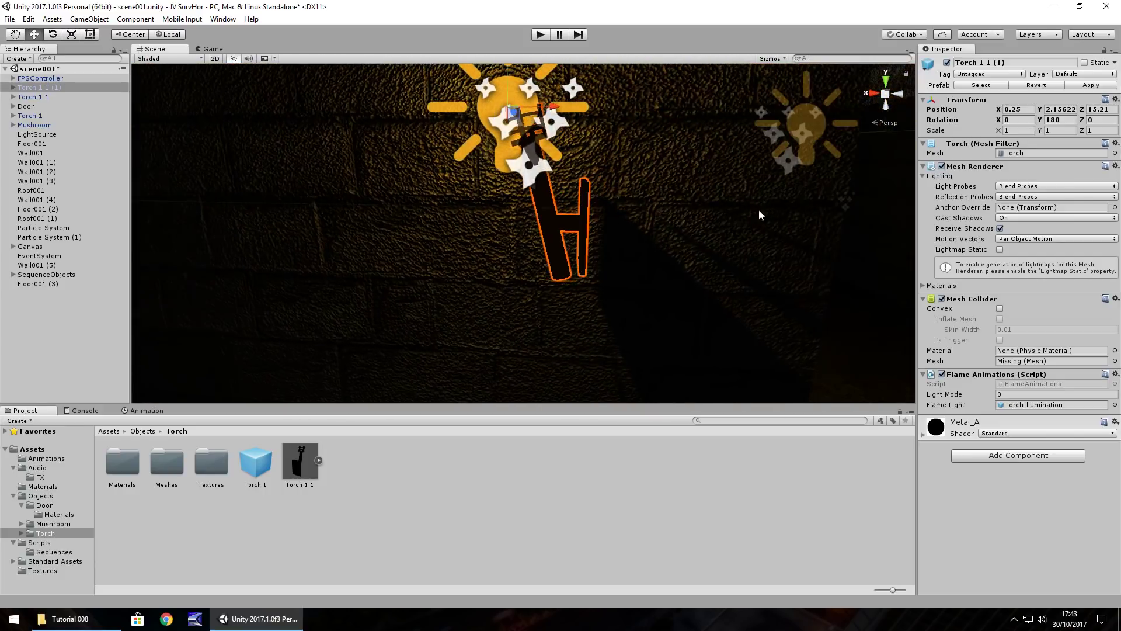
left_click_drag(1040, 120, 925, 126)
left_click(1052, 120)
type("90")
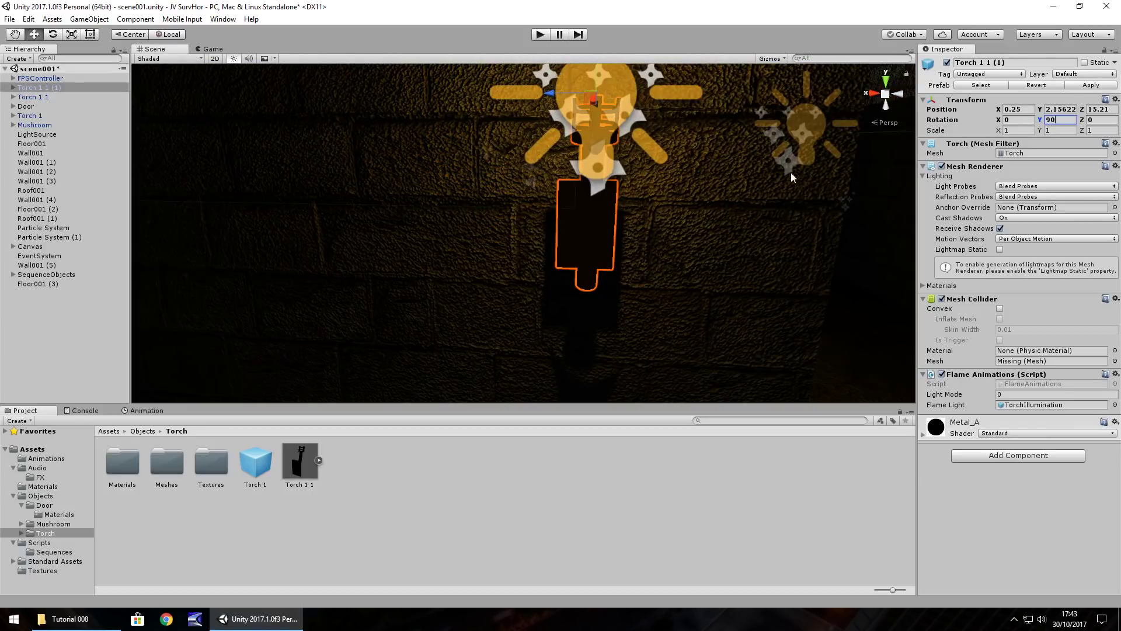
left_click_drag(794, 181, 648, 239, "alt")
left_click(650, 238)
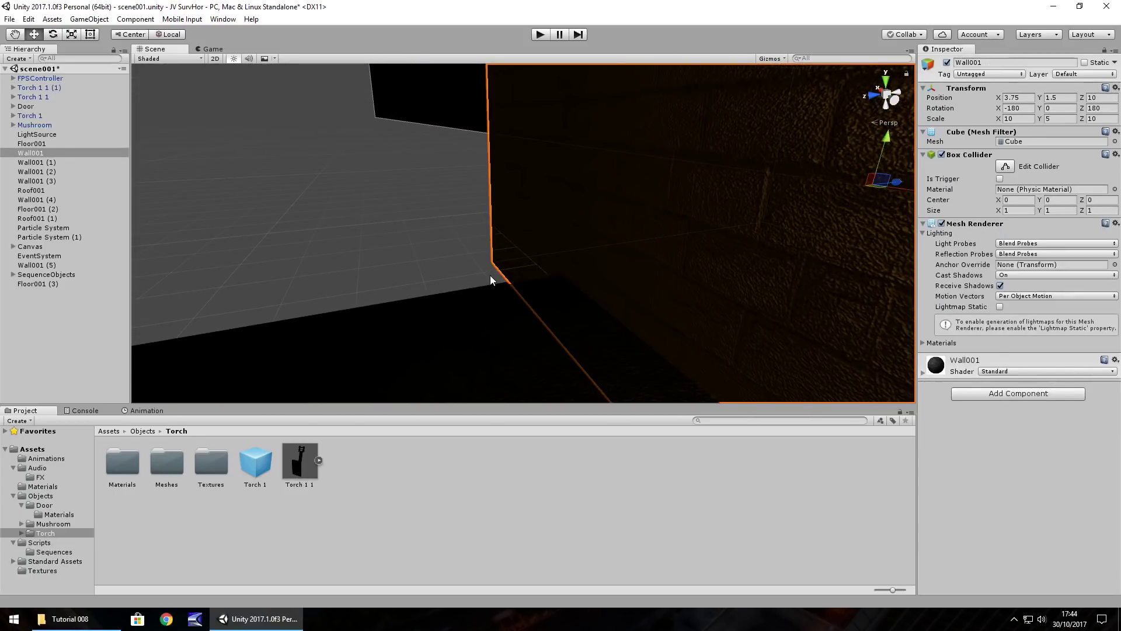
Step: Duplicate Wall001 as Wall001 (6) and slide it along the corridor to Z 18.25
left_click_drag(309, 241, 513, 228, "alt")
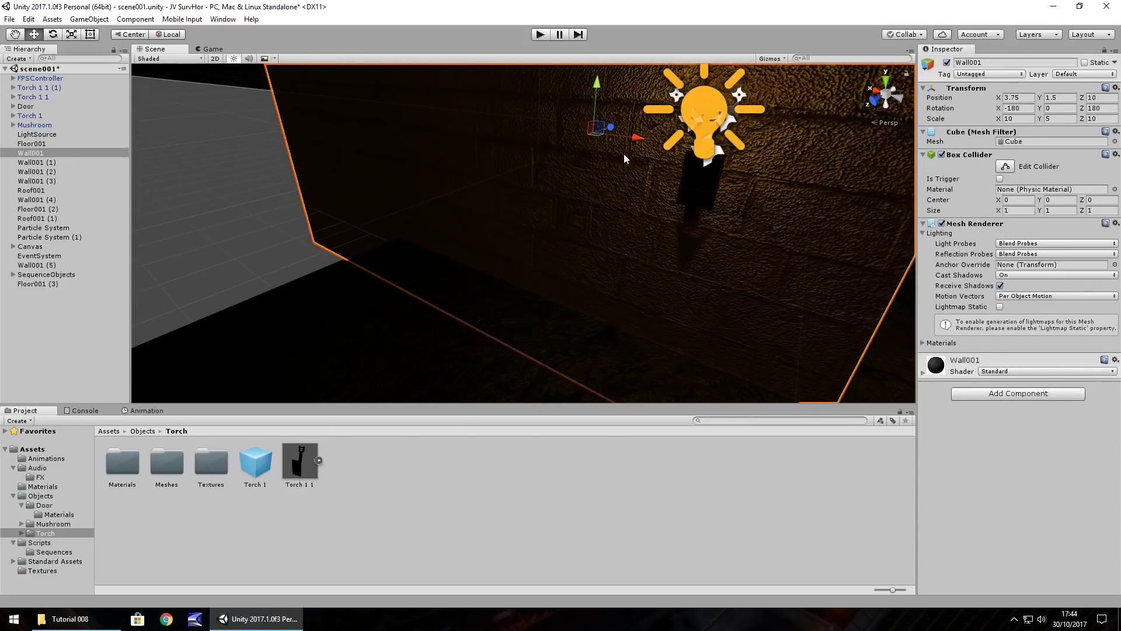
key("ctrl+d")
left_click_drag(611, 127, 345, 163)
left_click_drag(453, 212, 490, 243, "alt")
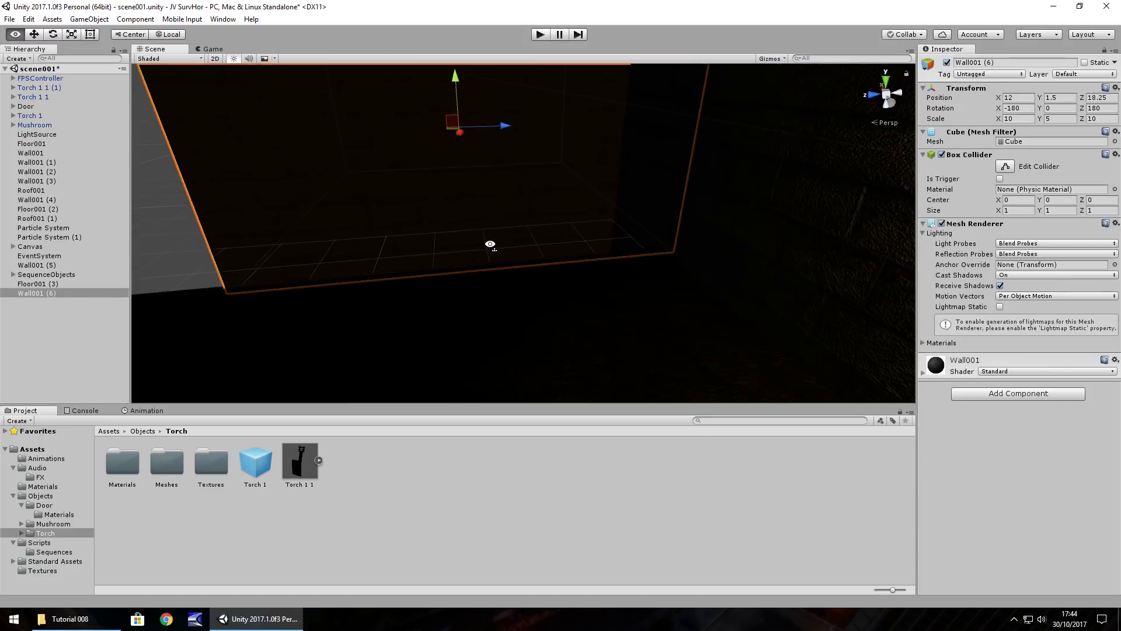
Step: Switch LightSource's Light Type to Directional to brighten the room
left_click(35, 135)
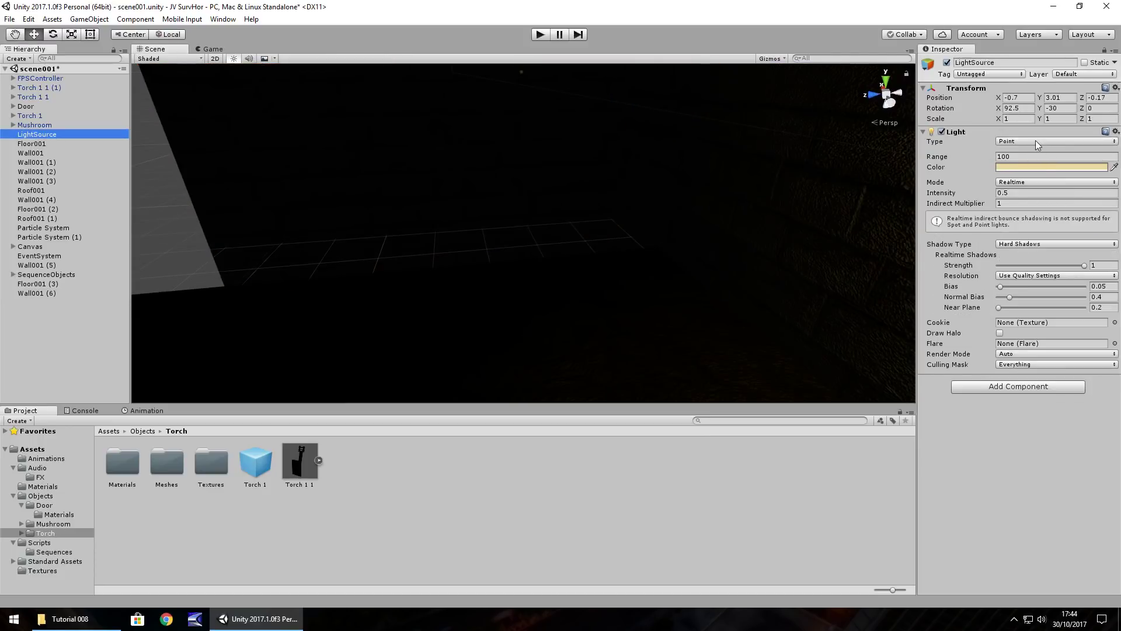
left_click(1036, 140)
left_click(1039, 165)
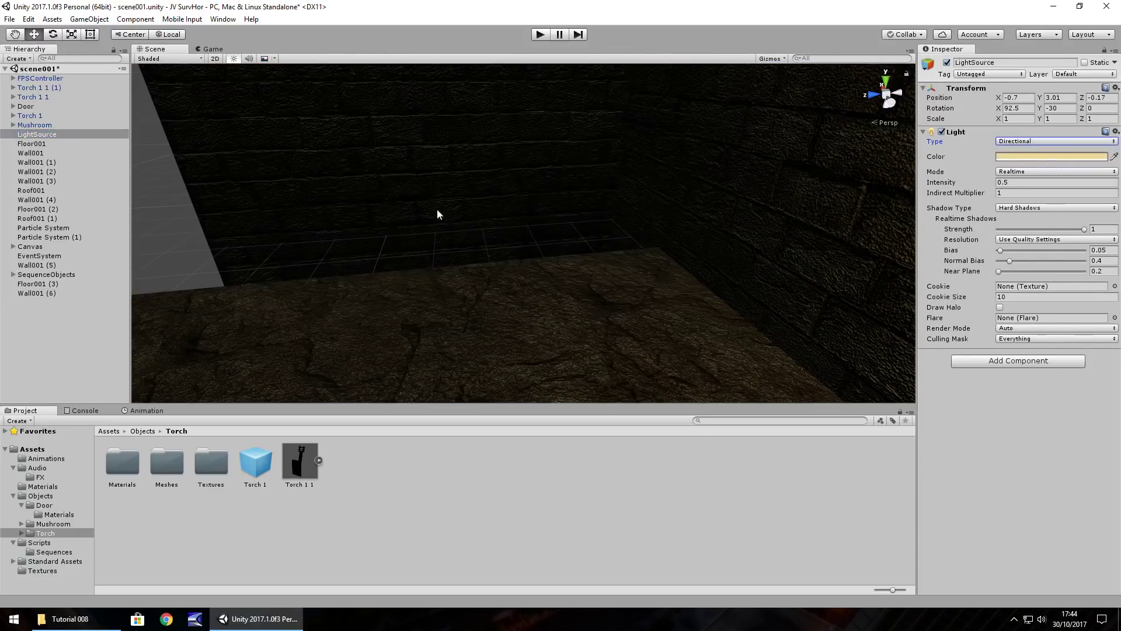
left_click_drag(458, 204, 483, 220, "alt")
left_click_drag(596, 243, 522, 259, "alt")
left_click(363, 140)
Step: Shift Wall001 (6) along X, then duplicate it toward the corridor's end
left_click_drag(471, 125, 488, 139)
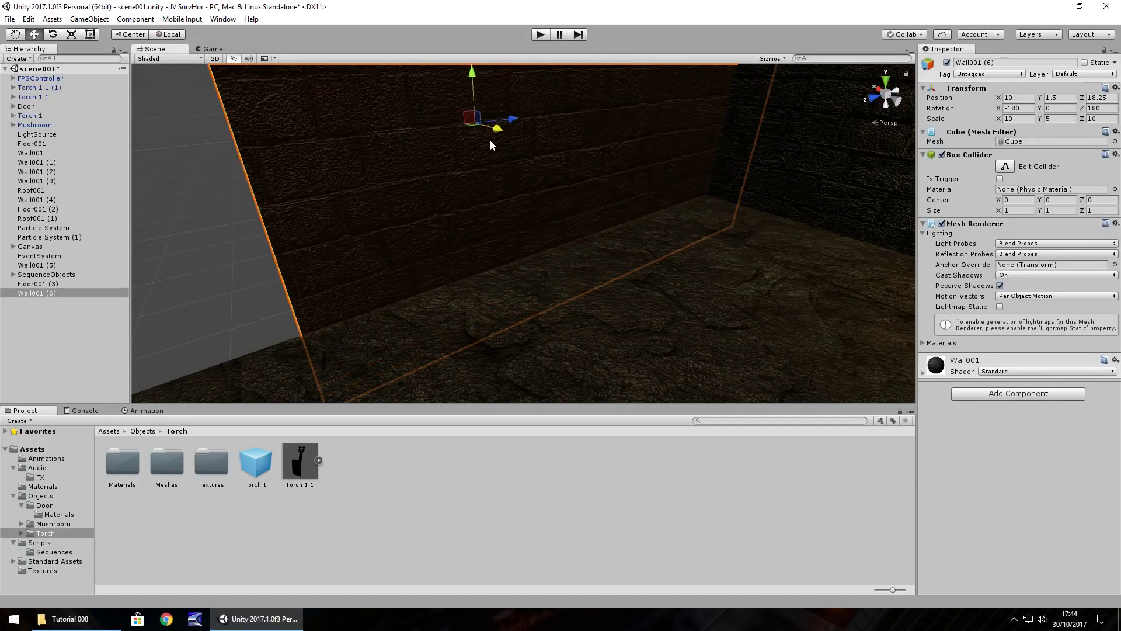
left_click_drag(686, 183, 330, 187, "alt")
key("ctrl+d")
left_click_drag(252, 185, 75, 233)
Step: Undo the wall's rotation and place Wall001 (7) at X 0, Y 1.5, Z 28.25
key("f")
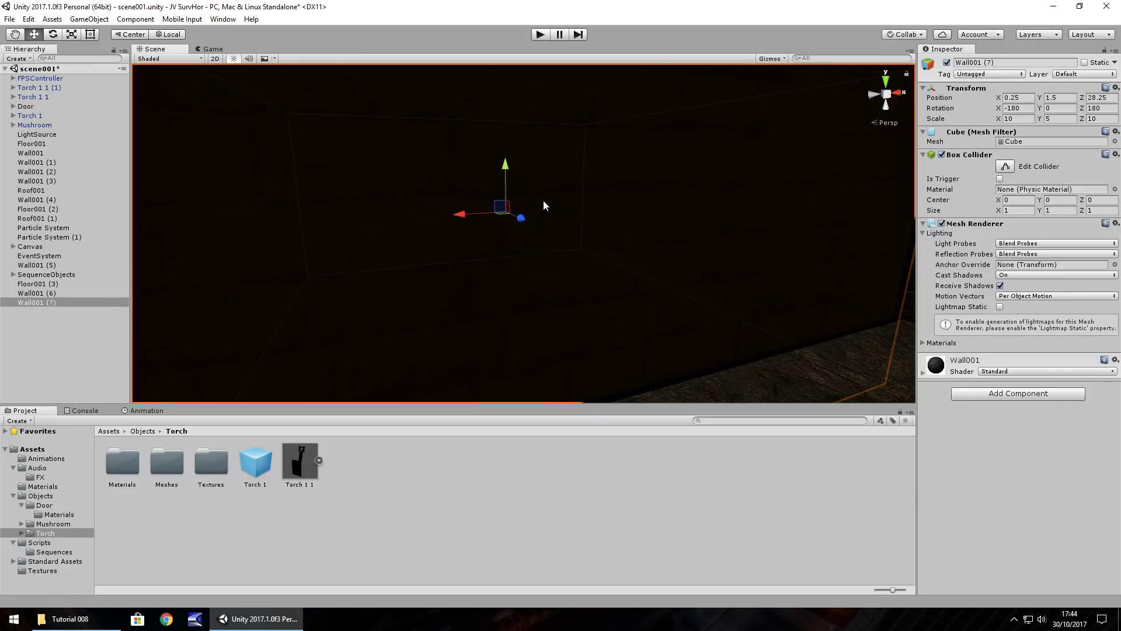
middle_click_drag(546, 208, 532, 213)
scroll(608, 240, "down", 5)
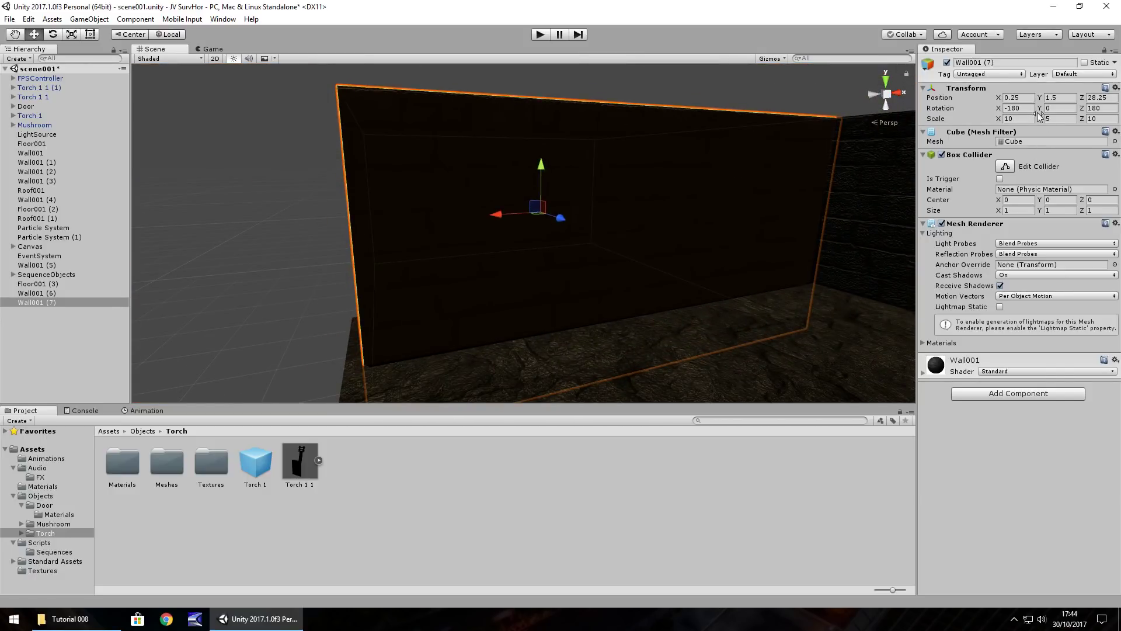
left_click_drag(1034, 108, 643, 218)
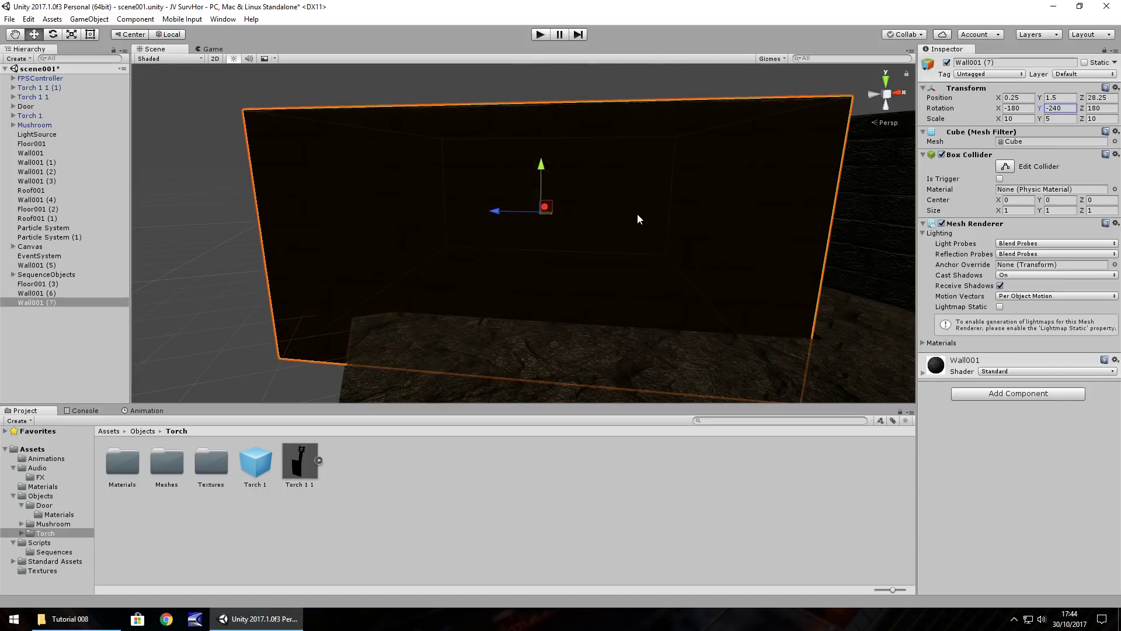
key("ctrl+z")
left_click_drag(589, 321, 608, 263, "alt")
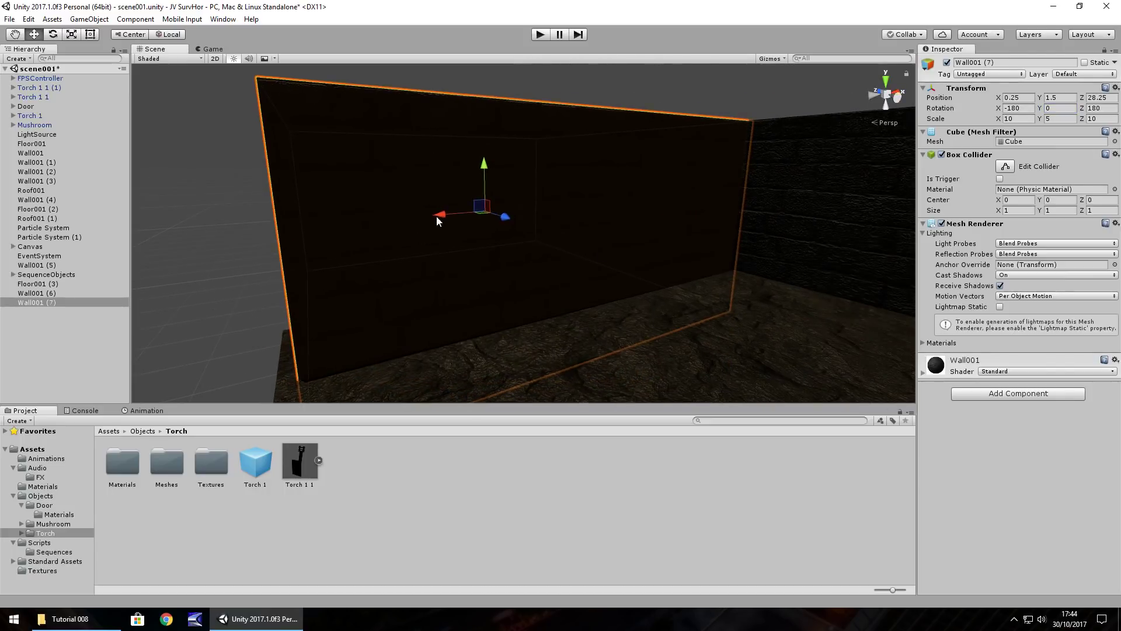
left_click_drag(447, 220, 634, 286)
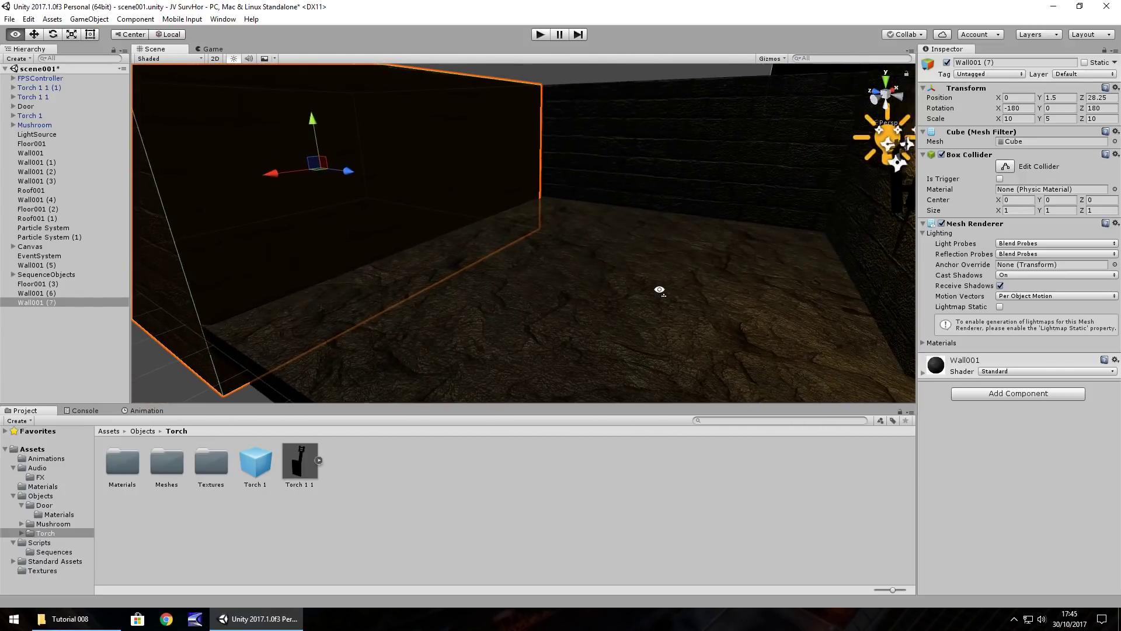
right_click_drag(660, 290, 740, 298)
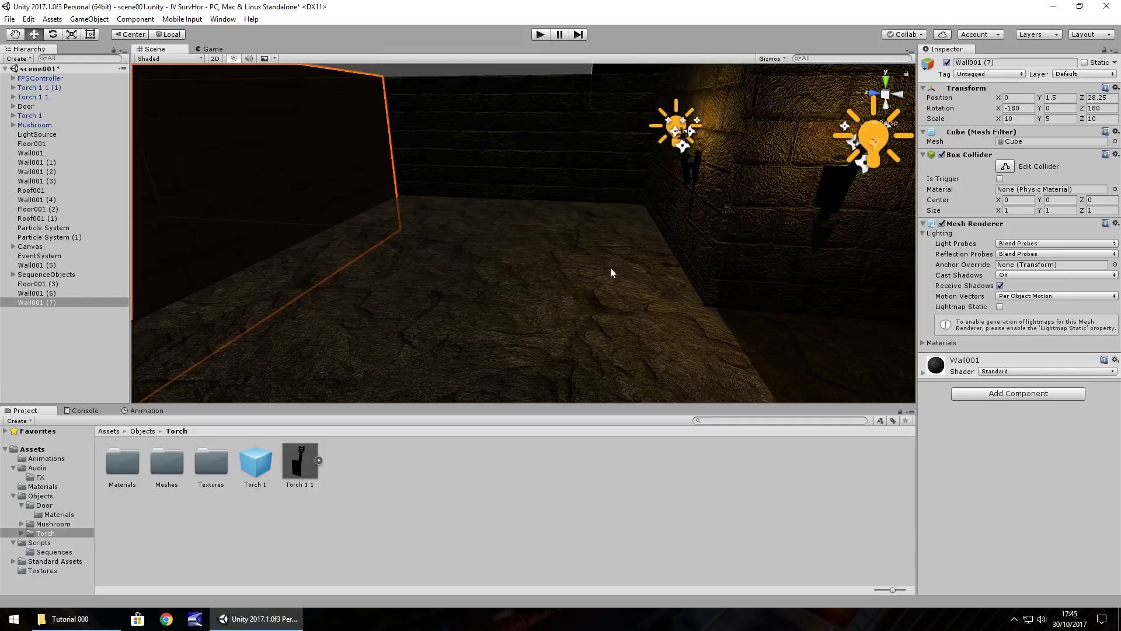
right_click_drag(452, 248, 476, 277)
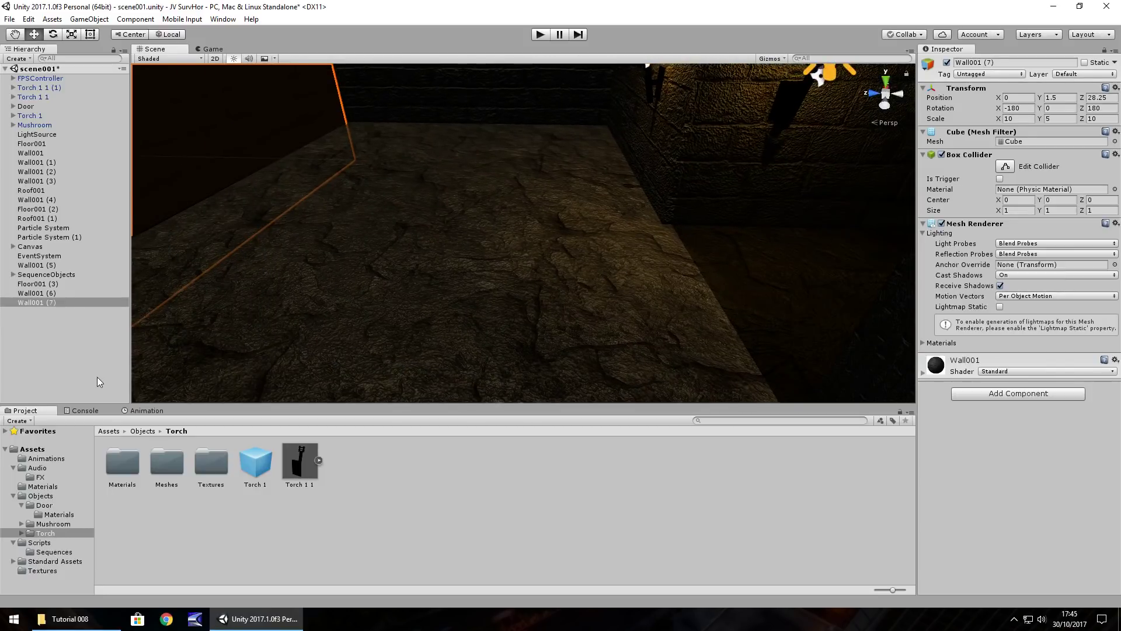
Step: Import the WoodenTable folder from Explorer into Assets/Objects
left_click(54, 497)
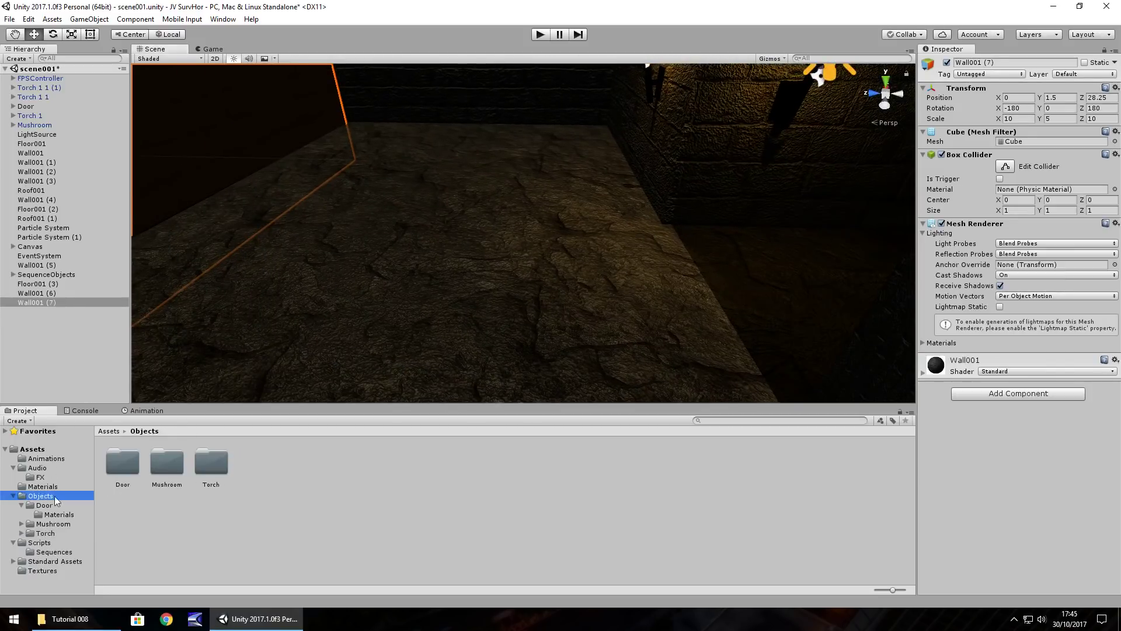
left_click(70, 619)
left_click_drag(132, 90, 244, 453)
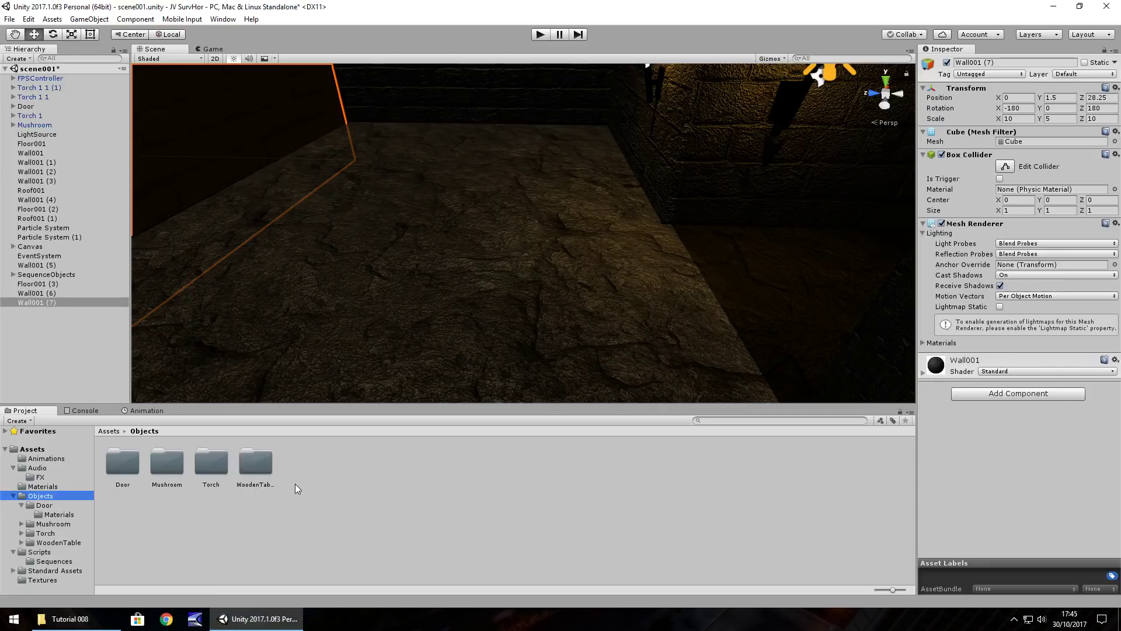
double_click(258, 461)
Step: Place the Table model in the scene and scale it to 7, 7, 7
left_click_drag(180, 458, 219, 209)
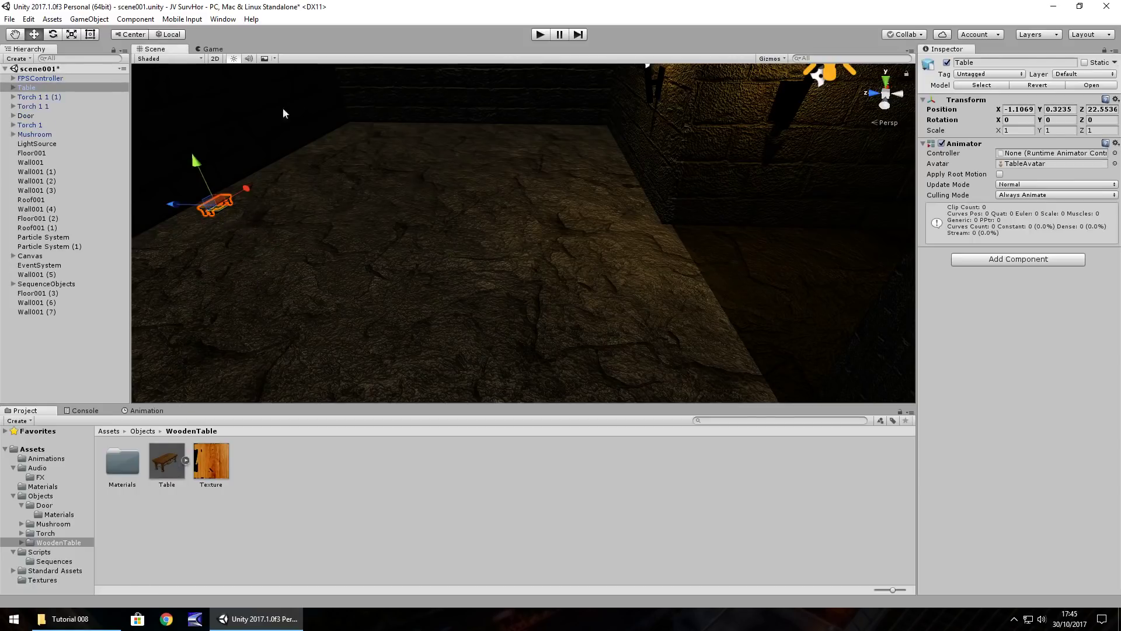
left_click(1014, 130)
type("3")
key("Tab")
type("3")
key("Tab")
type("3")
left_click(1017, 130)
type("7")
key("Tab")
type("7")
key("Tab")
type("7")
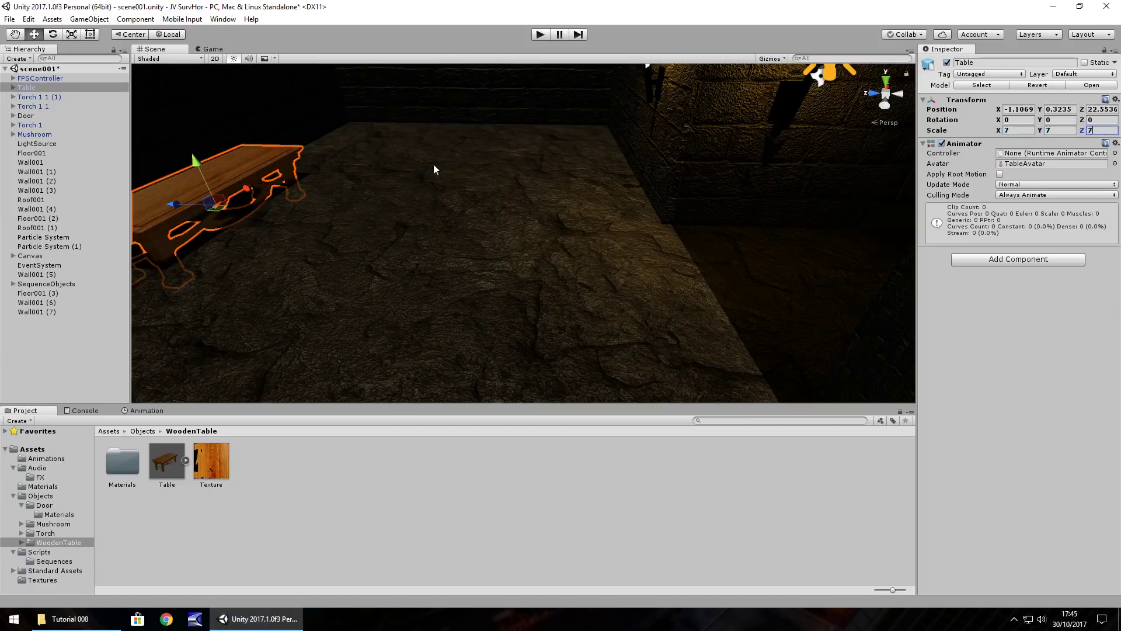
Step: Raise the table to Y 0.745 and nudge it into place
left_click_drag(202, 163, 264, 202)
left_click_drag(350, 254, 379, 214, "alt")
mouse_move(457, 229)
left_mouse_down("alt")
mouse_move(500, 220)
mouse_move(458, 215)
left_mouse_up("alt")
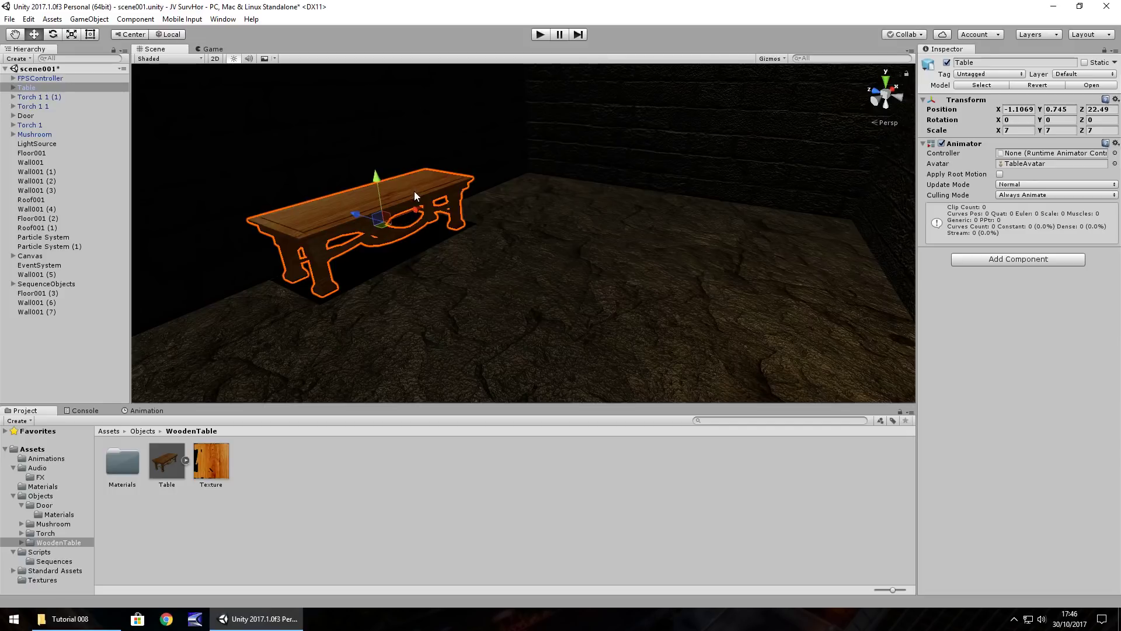
mouse_move(489, 198)
left_mouse_down("alt")
mouse_move(500, 200)
mouse_move(481, 205)
left_mouse_up("alt")
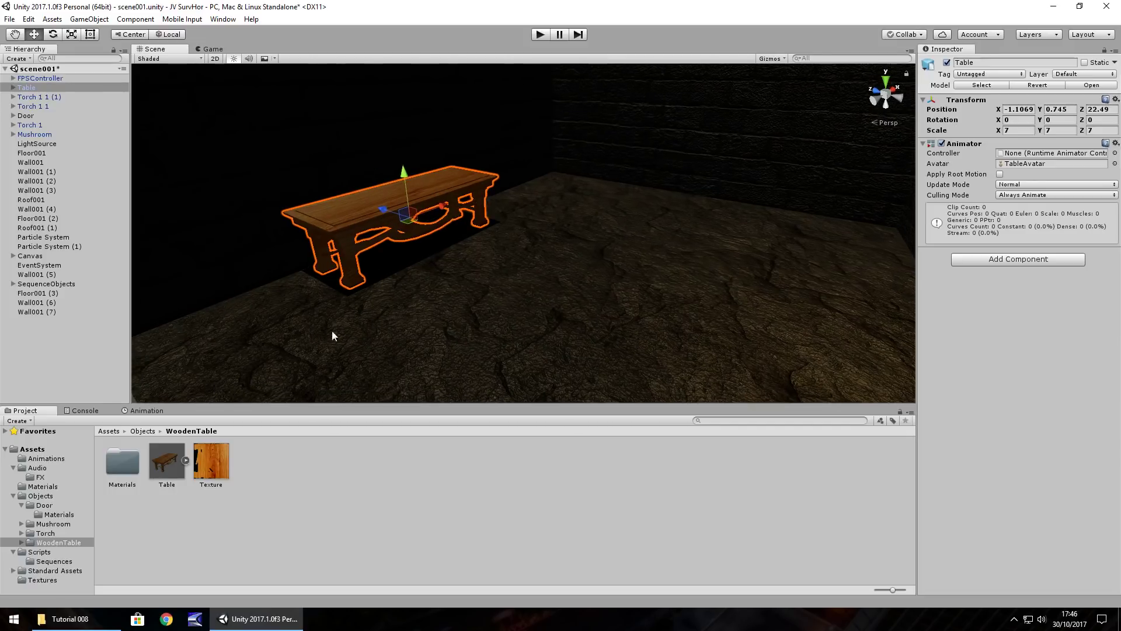
Step: Import the YellowArrow image into Assets/Textures
left_click(46, 581)
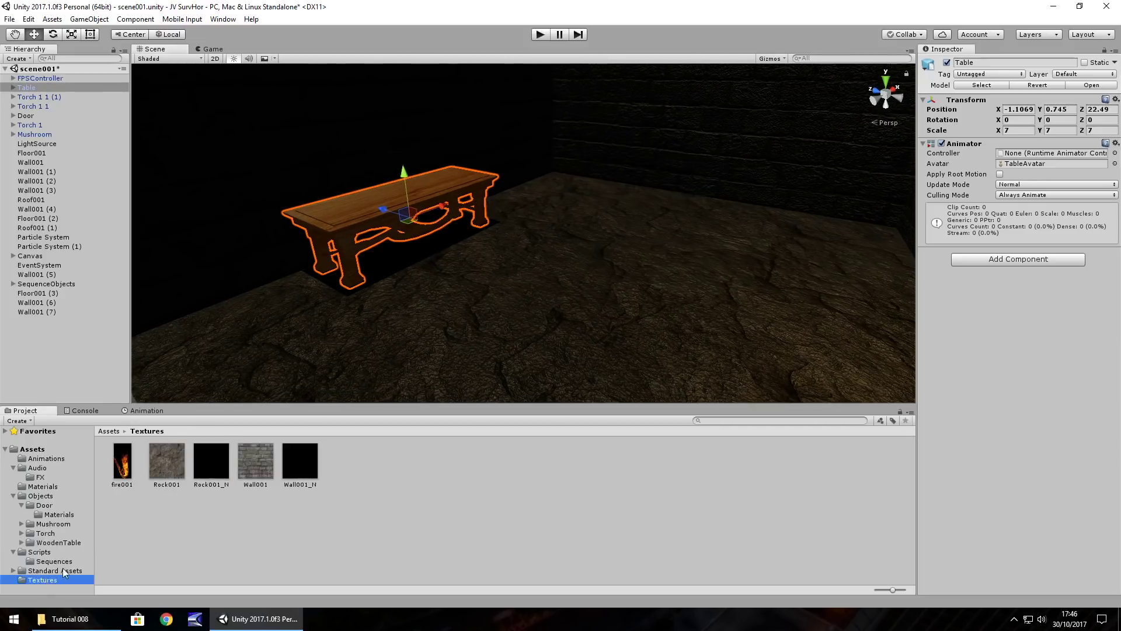
left_click(67, 618)
left_click_drag(138, 104, 365, 455)
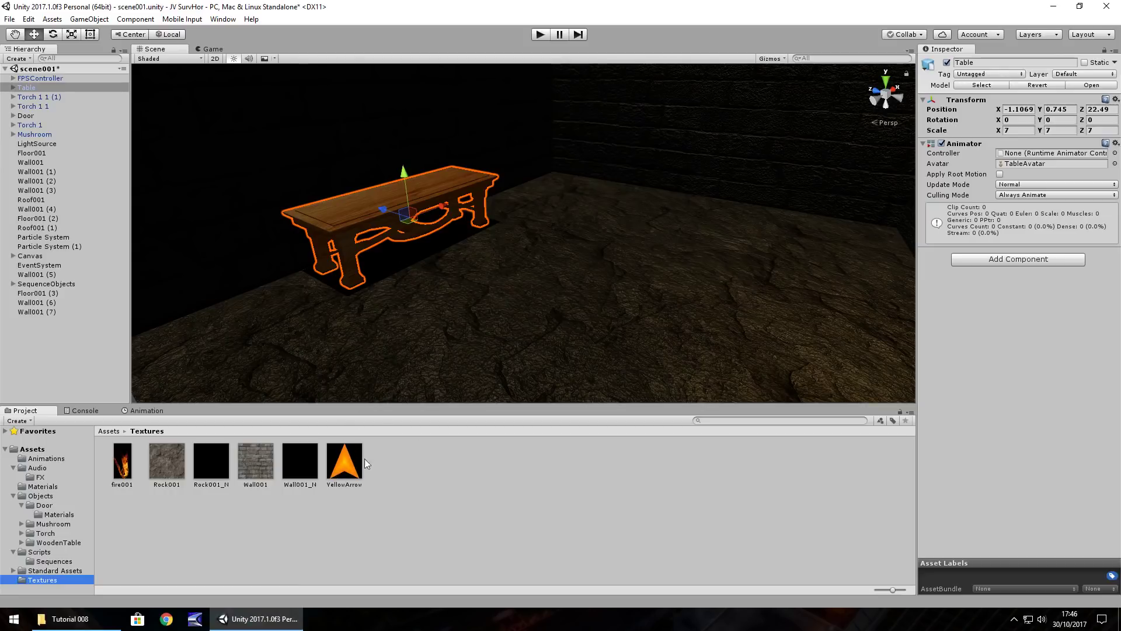
Step: Create a new 3D Plane and raise it to Y 1.35
left_click(92, 21)
mouse_move(142, 58)
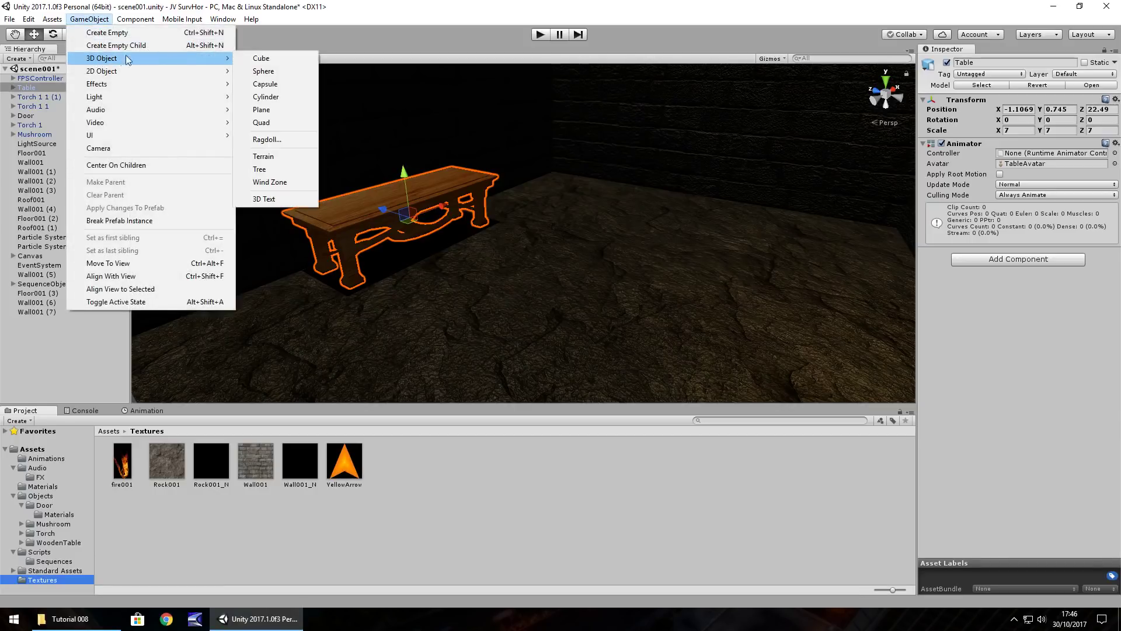
left_click(271, 111)
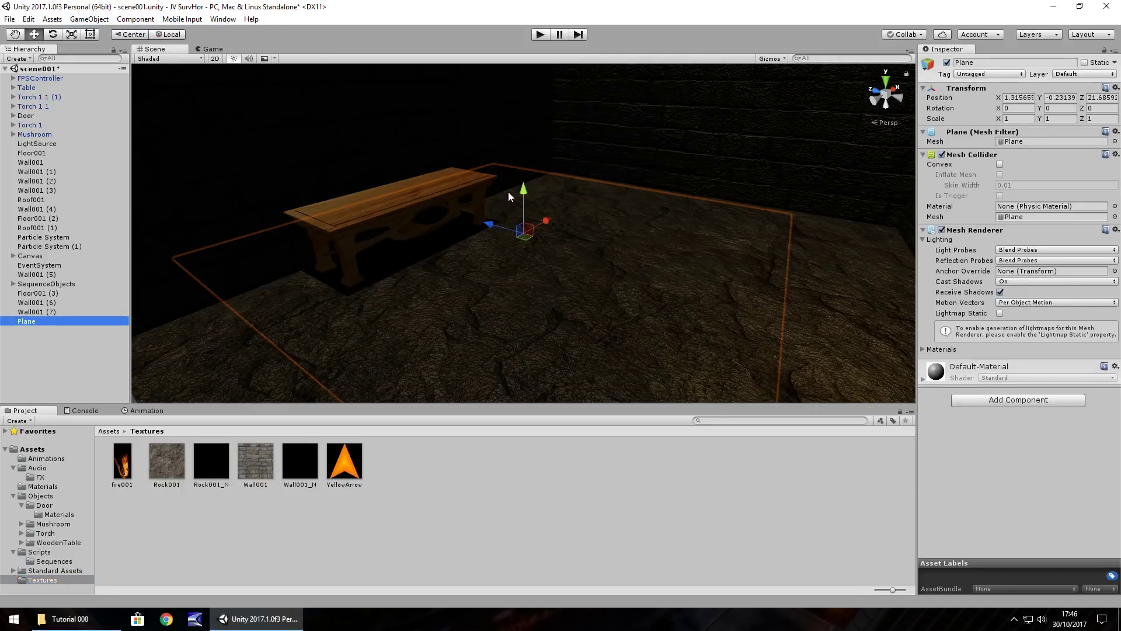
left_click_drag(523, 193, 514, 126)
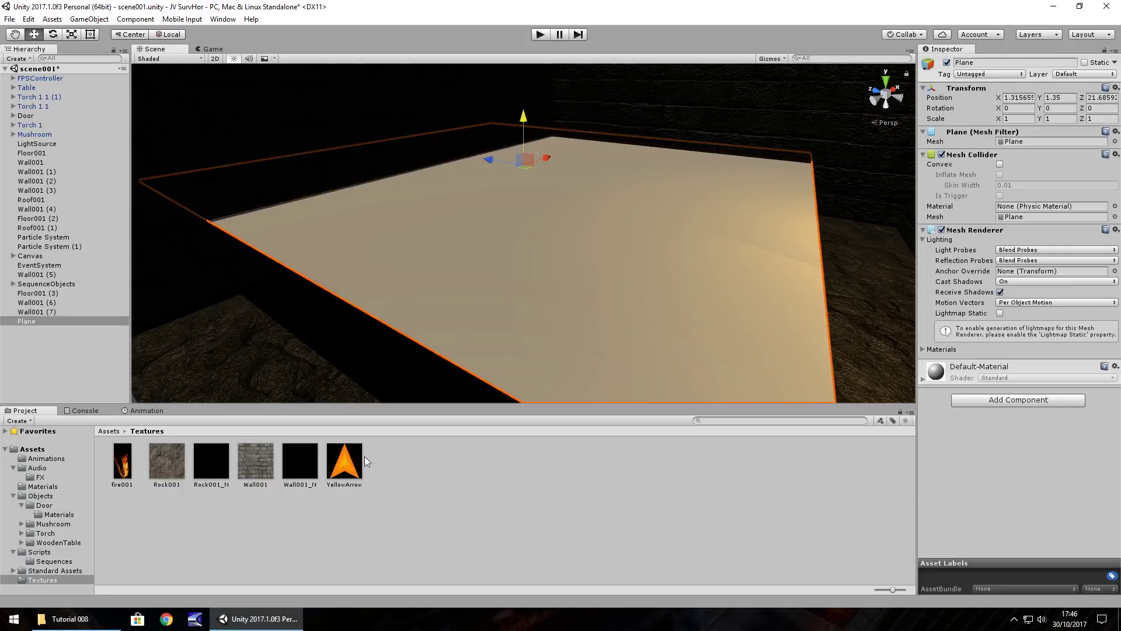
Step: Apply YellowArrow to the plane using the Particles/Alpha Blended shader
left_click_drag(343, 466, 560, 267)
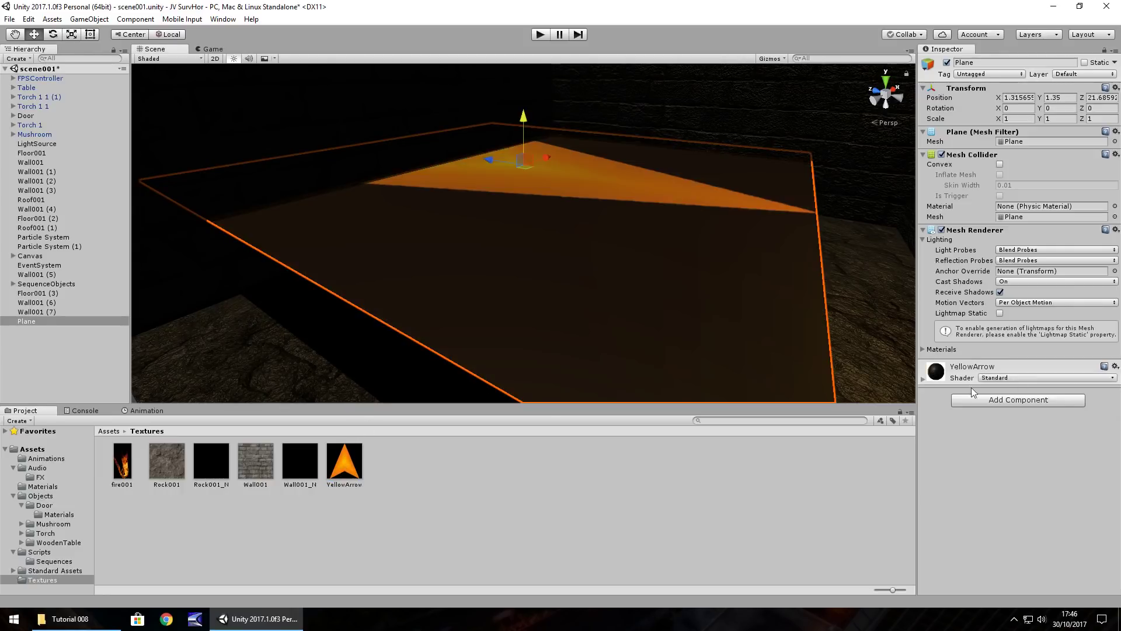
left_click(1016, 380)
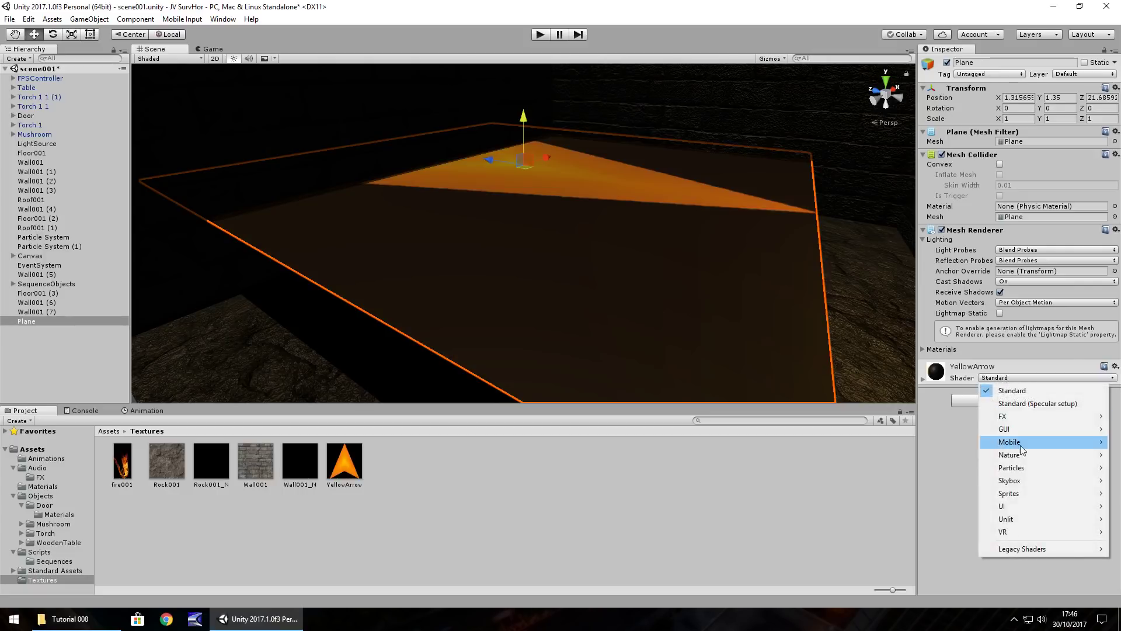
mouse_move(1020, 469)
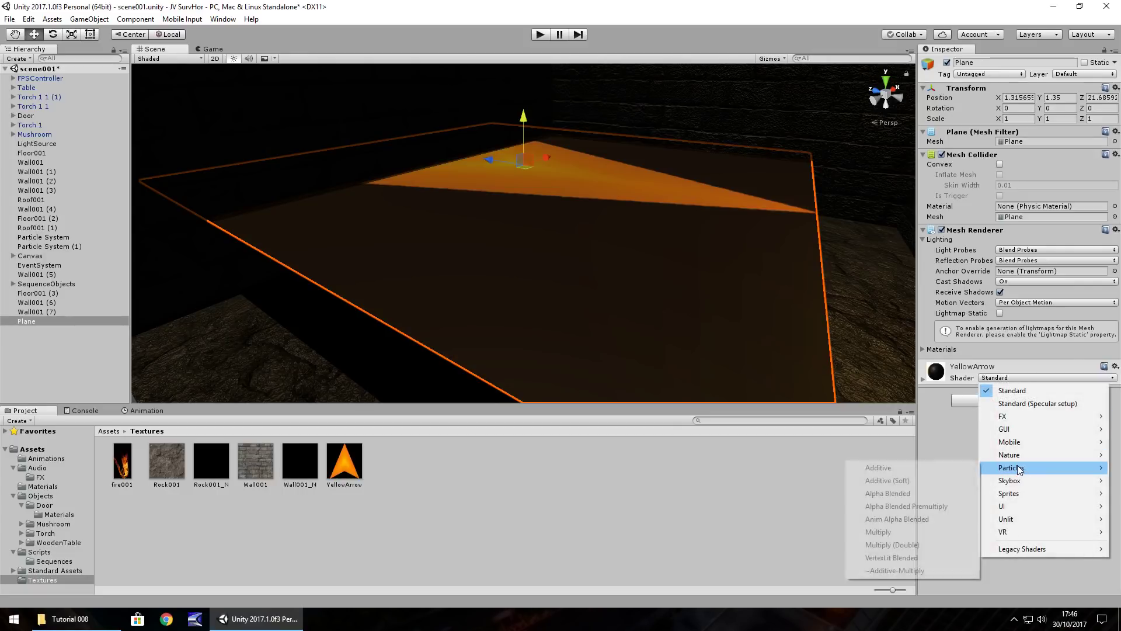
left_click(898, 496)
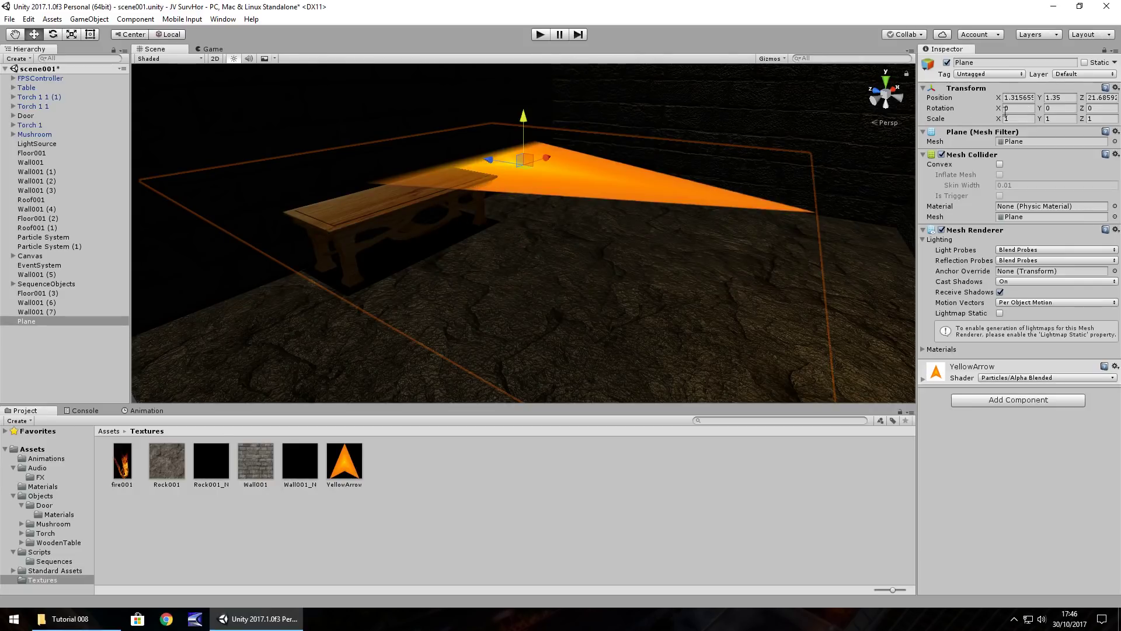
Step: Set the arrow plane's X rotation to -90
left_click(1026, 108)
type("90")
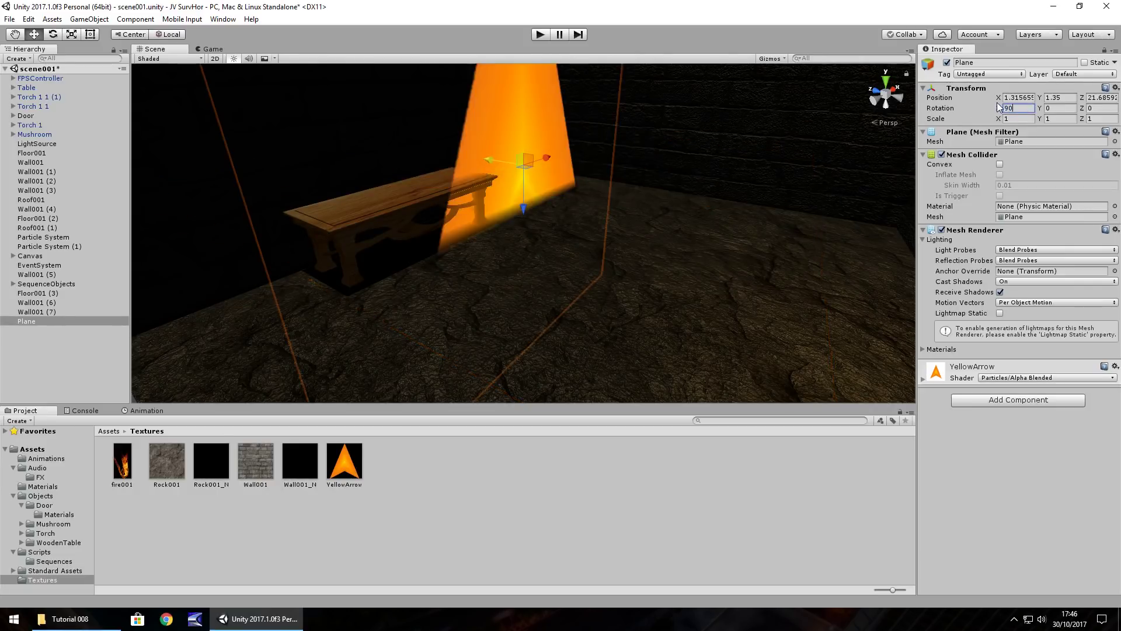
key("BackSpace")
key("BackSpace")
type("-90")
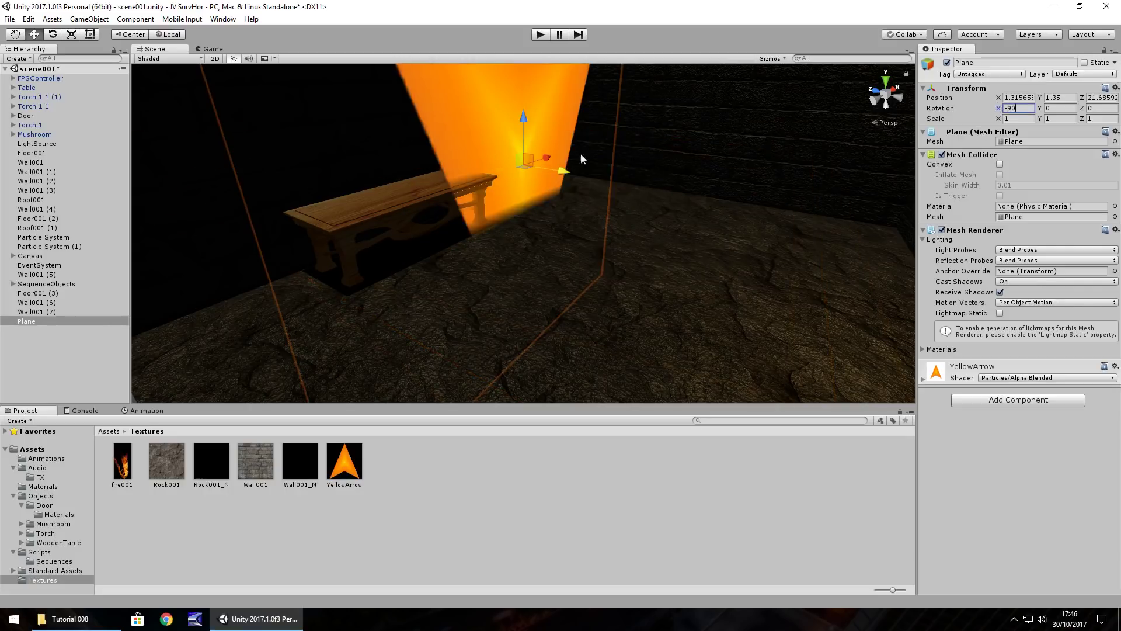
Step: Scale the arrow plane to 0.1, 0.1, 0.1
left_click(1028, 117)
type(".2")
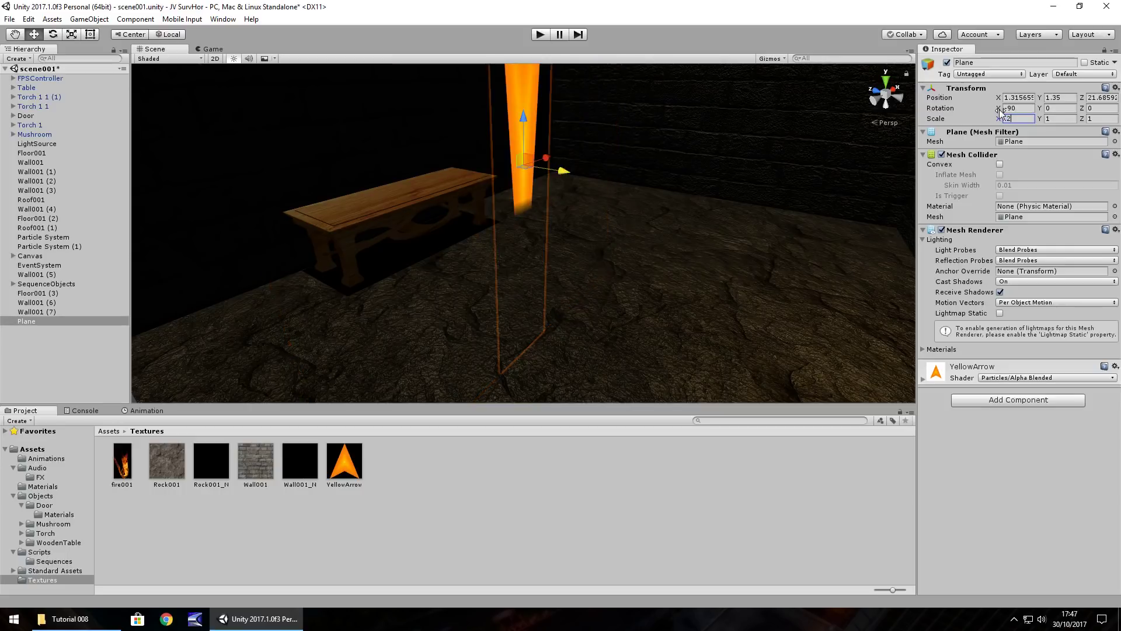
key("Tab")
type(".2")
key("Tab")
type(".2")
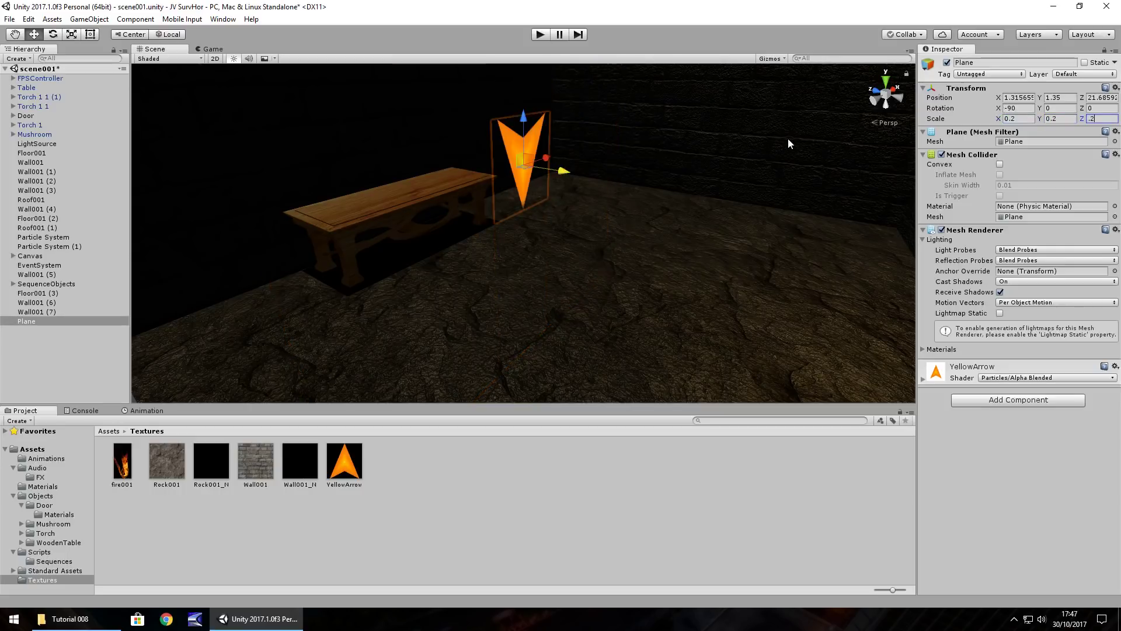
left_click(1021, 118)
type(".1")
key("Tab")
type(".1")
key("Tab")
type(".1")
key("Return")
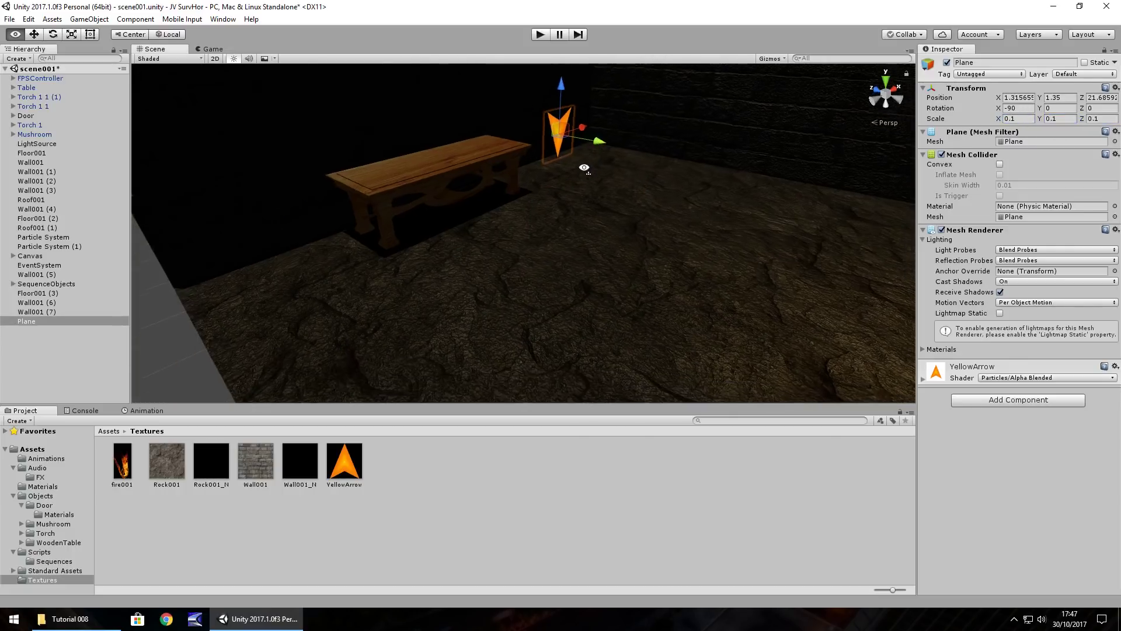
Step: Position the arrow above the table at Y 2.991, Z 22.404
scroll(584, 169, "up", 3)
left_click_drag(587, 161, 496, 211)
left_click_drag(394, 212, 381, 181)
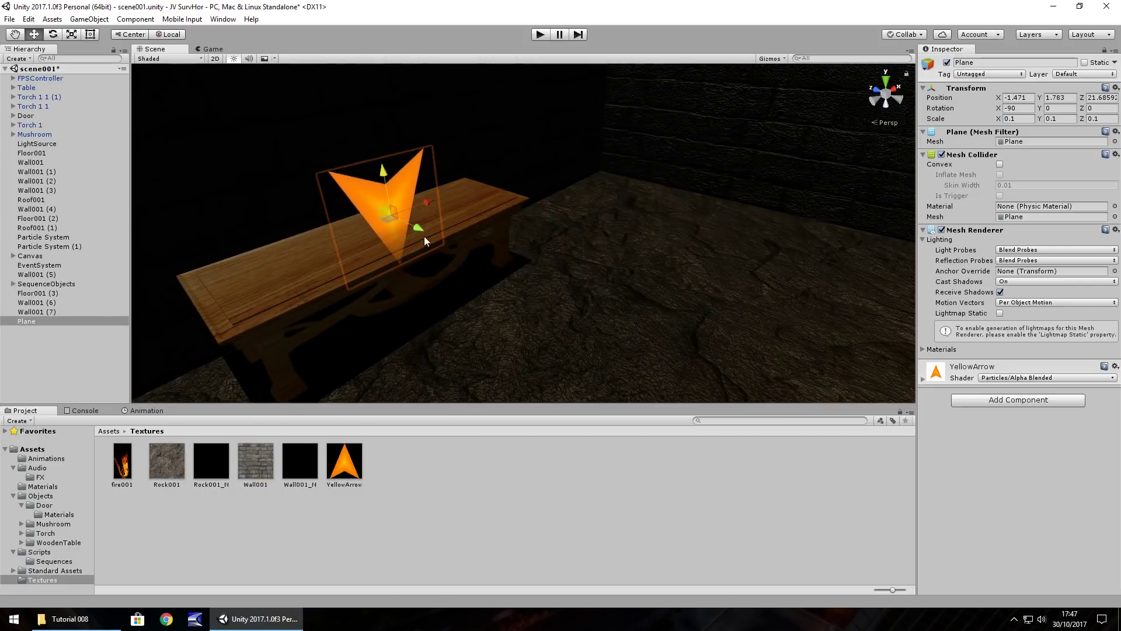
left_click_drag(422, 233, 321, 57)
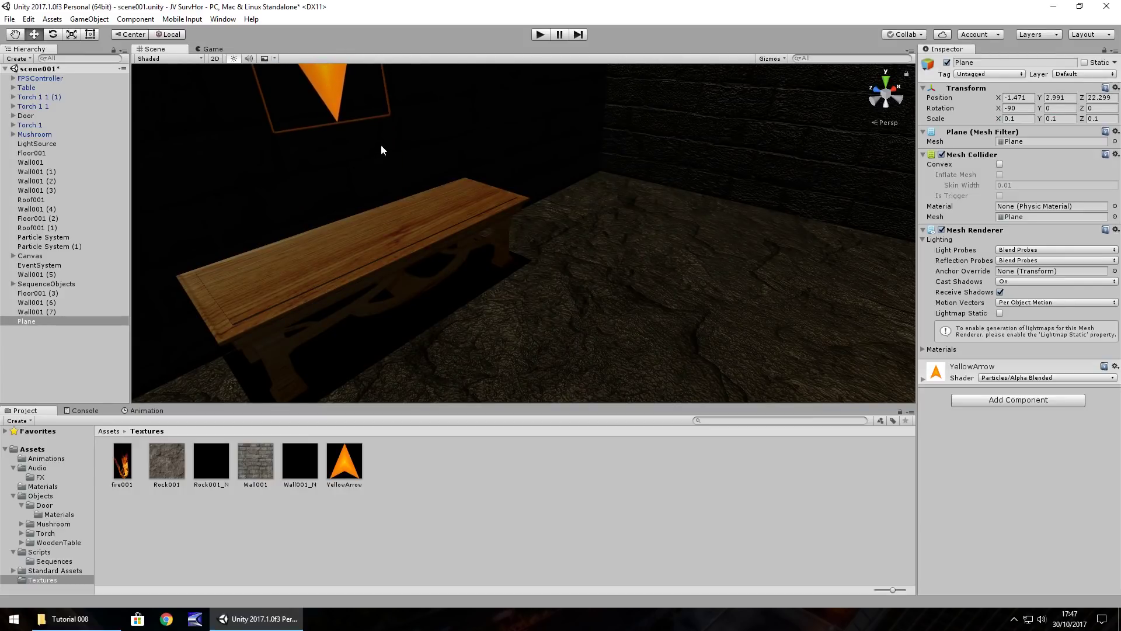
key("f")
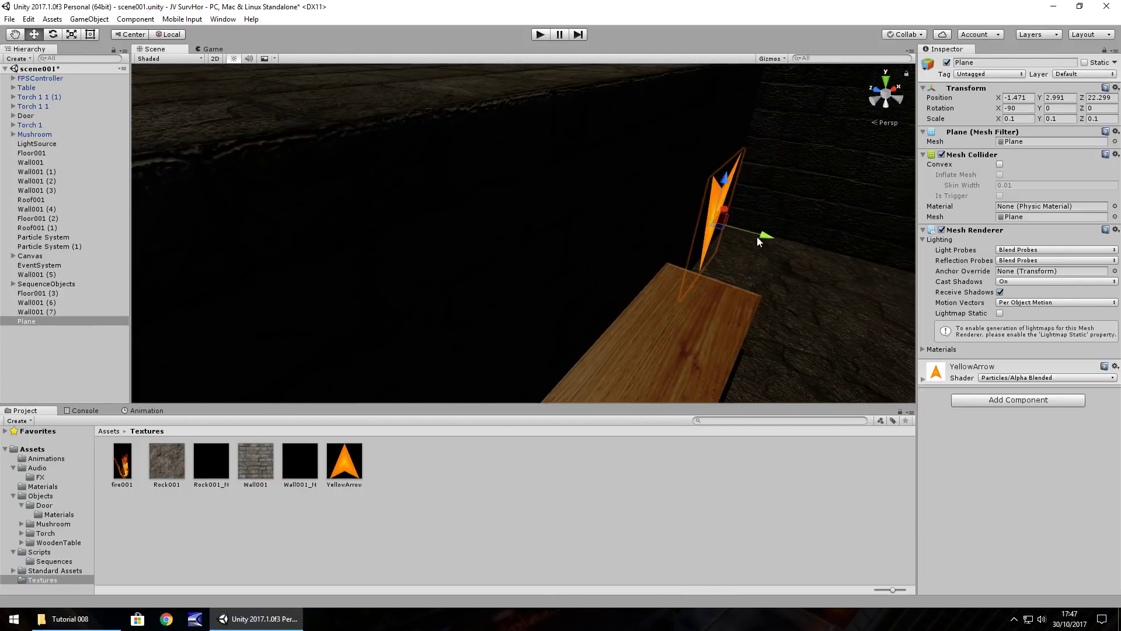
left_click_drag(757, 242, 750, 227)
middle_click_drag(801, 168, 691, 238)
middle_click_drag(676, 306, 650, 264)
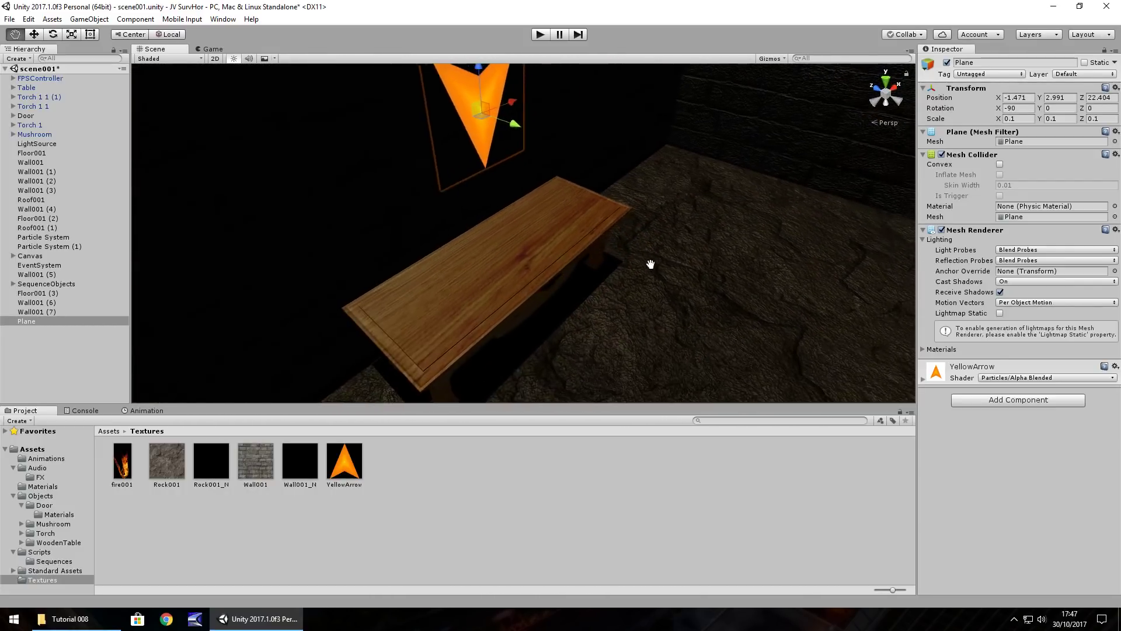
Step: Rename the Plane to GuideArrow01 and prepare it for an animation clip
left_click(42, 459)
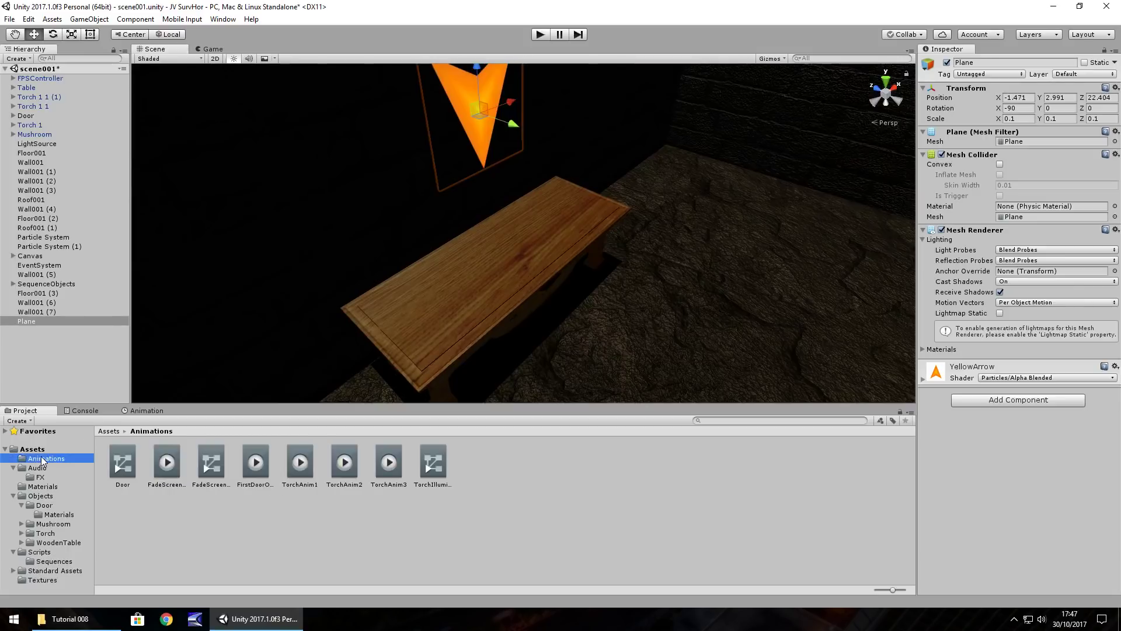
right_click(32, 325)
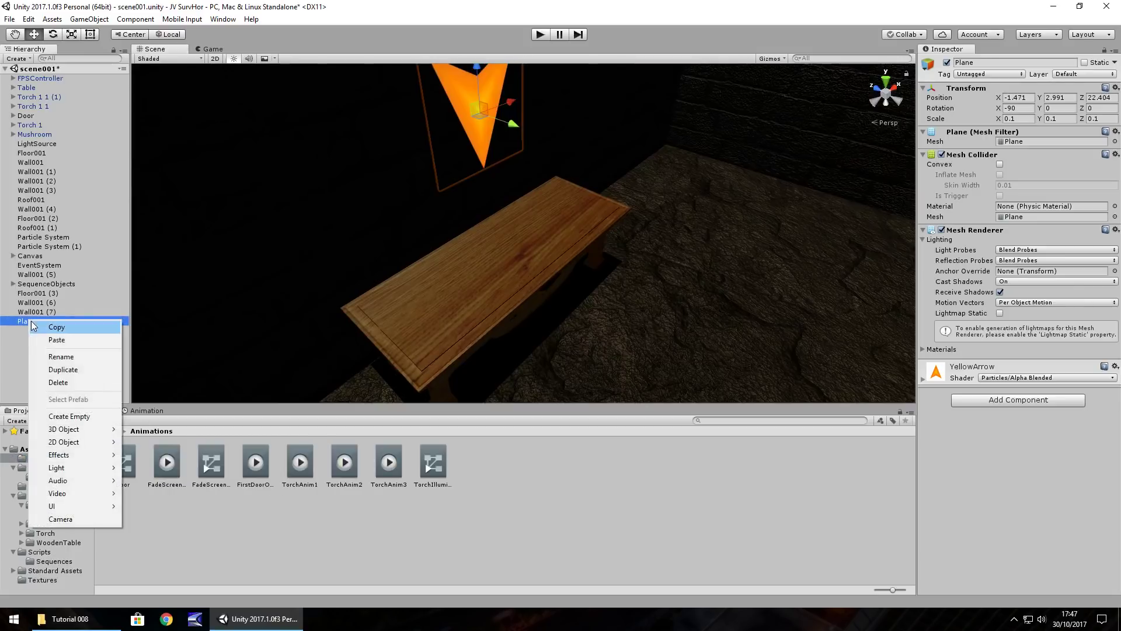
left_click(61, 356)
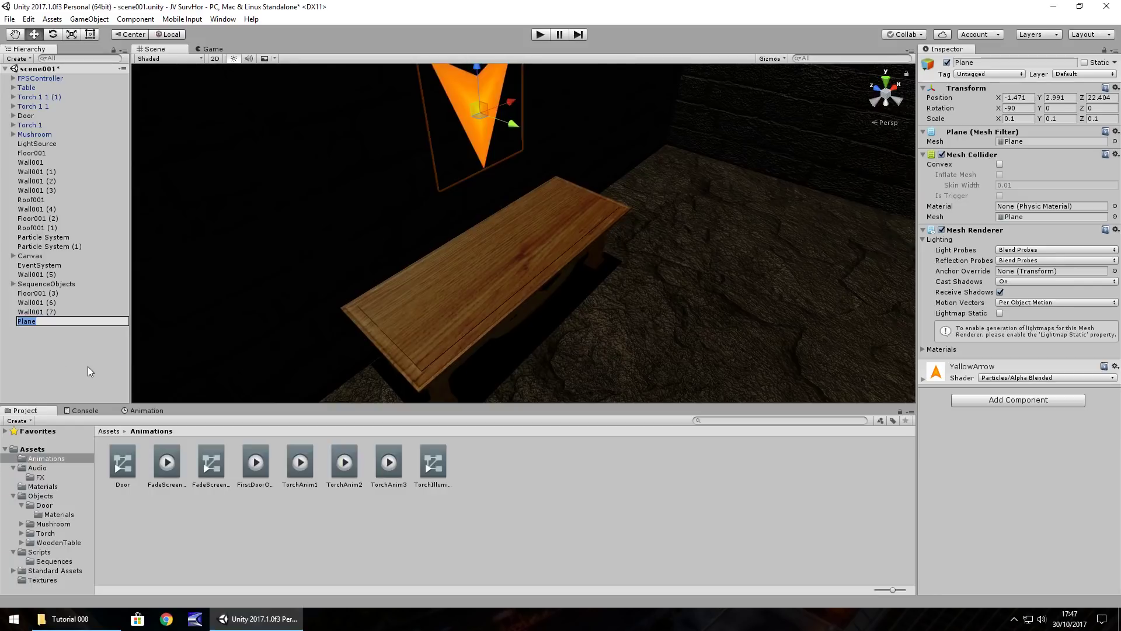
type("GuideArrow01")
key("Return")
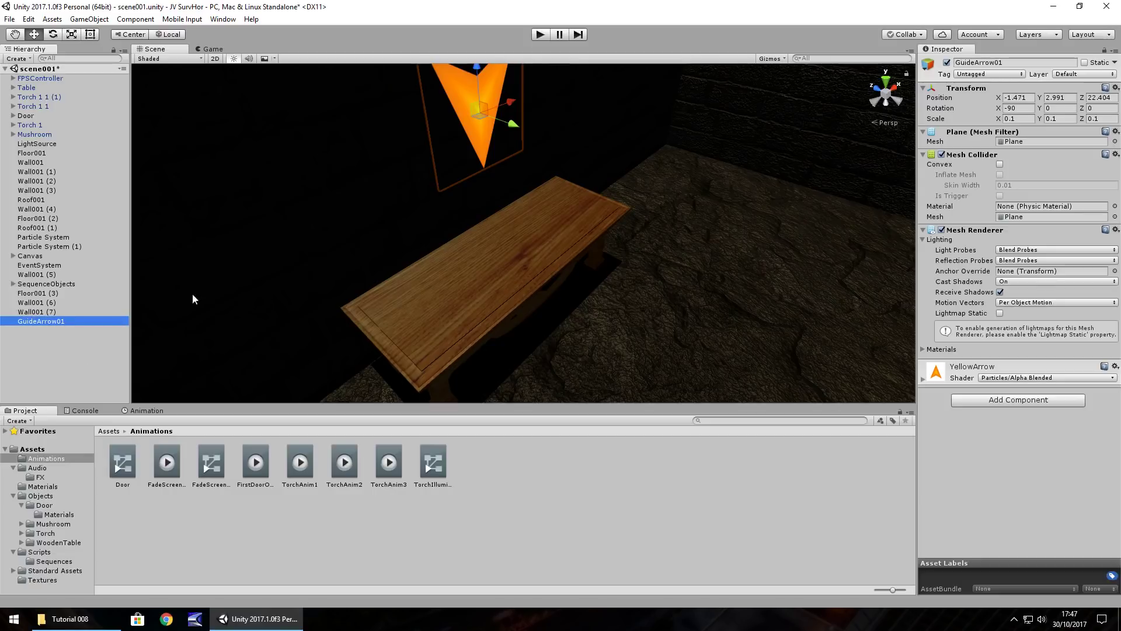
left_click(1022, 402)
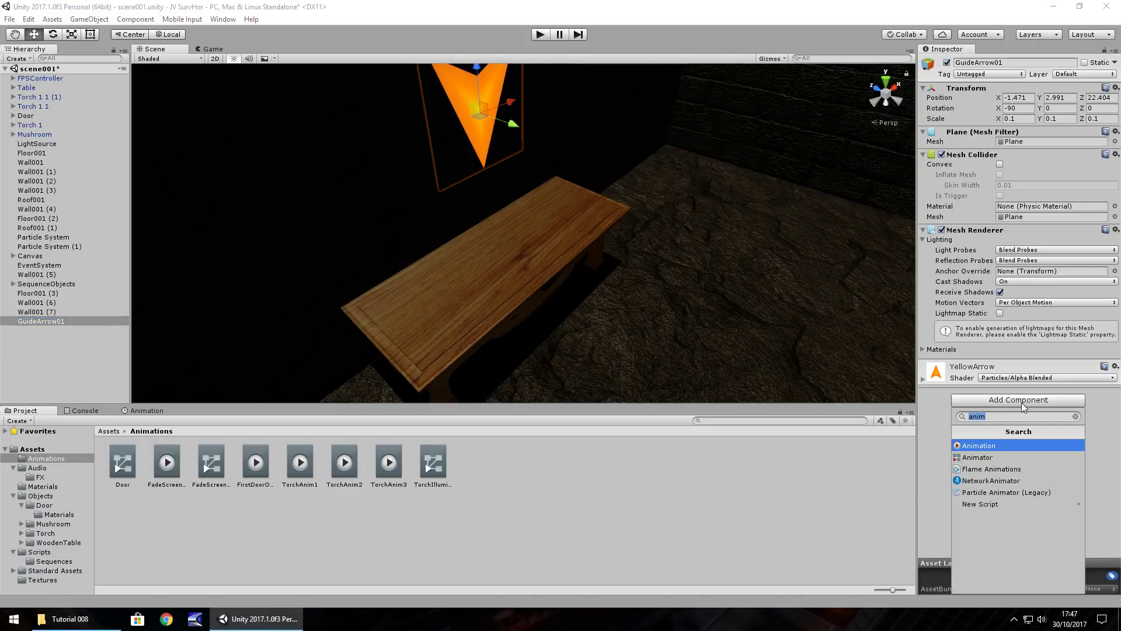
left_click(644, 497)
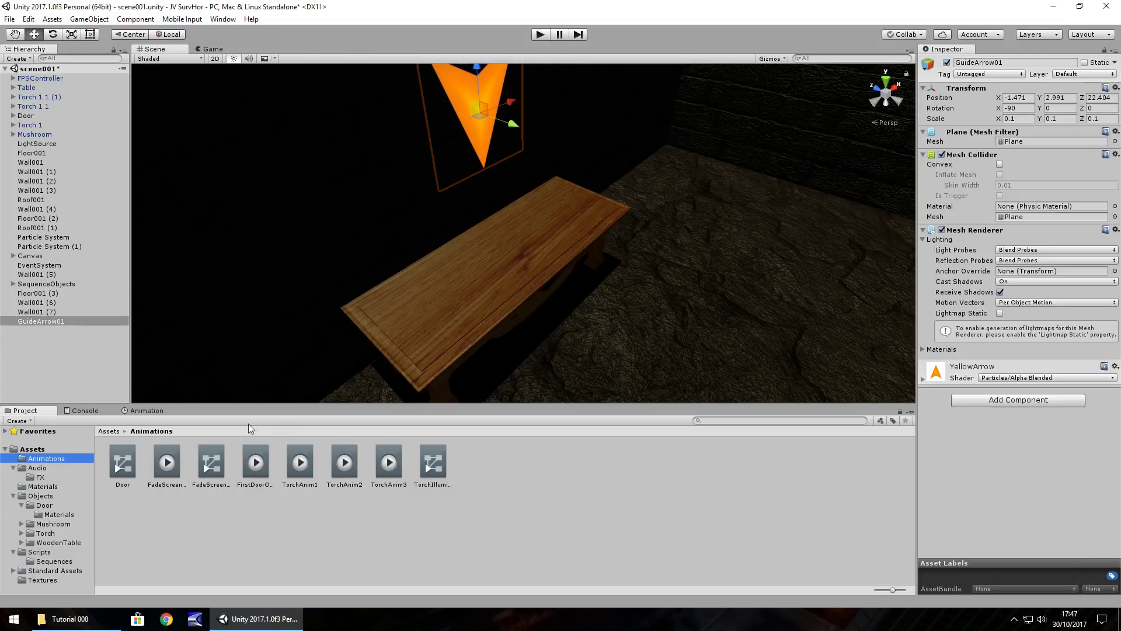
Step: Create a new animation clip named GuideArrowAnim for GuideArrow01
left_click(146, 410)
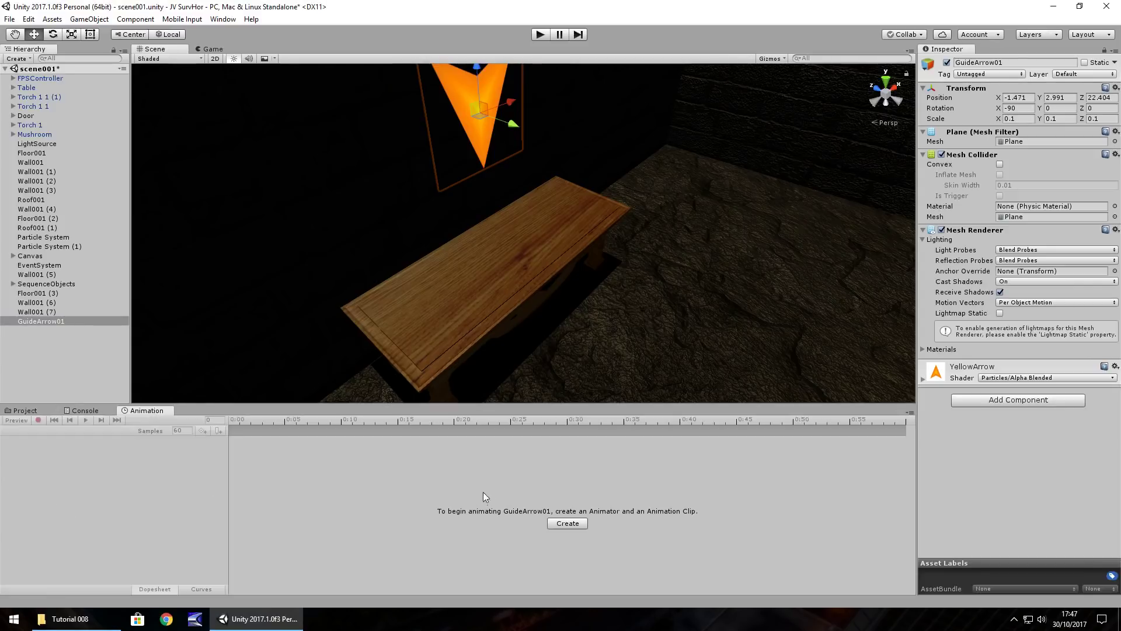
left_click(563, 525)
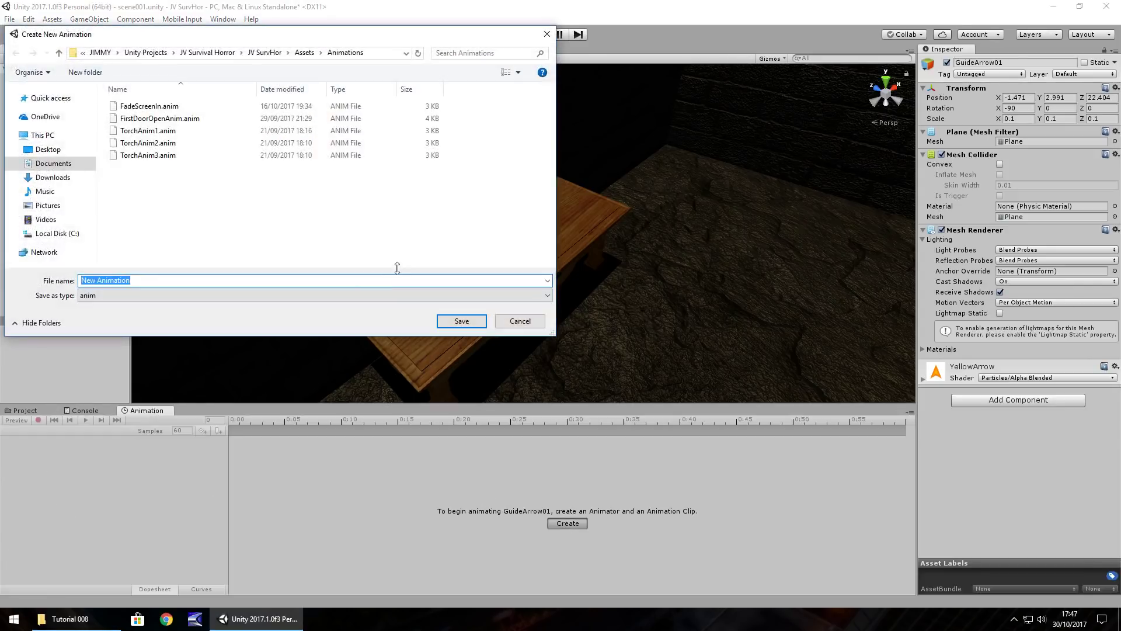
type("GuideArrowAnim")
key("Return")
Step: Record a frame-0 keyframe with Position Y 3, deleting the stray Rotation track
left_click(38, 420)
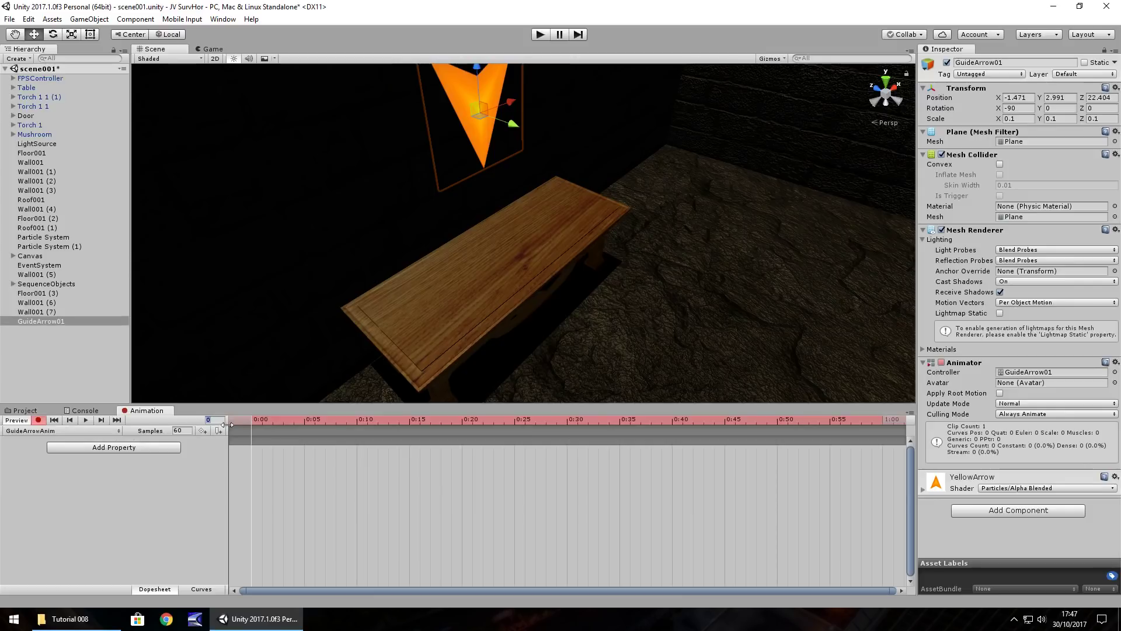
type("0")
left_click(1063, 110)
type("1")
key("BackSpace")
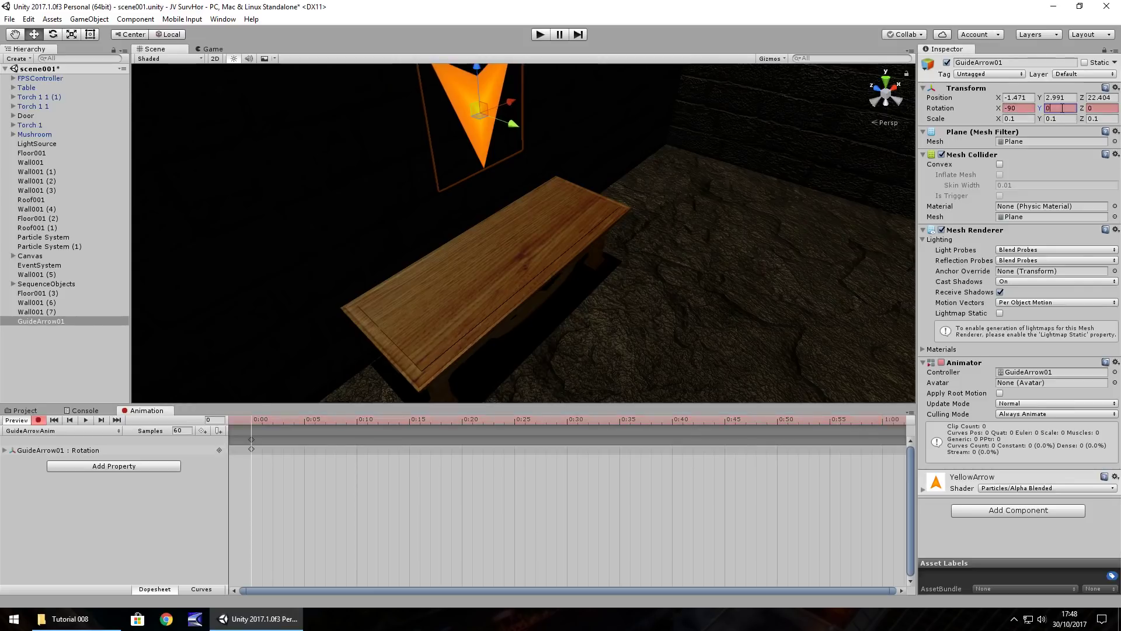
right_click(98, 450)
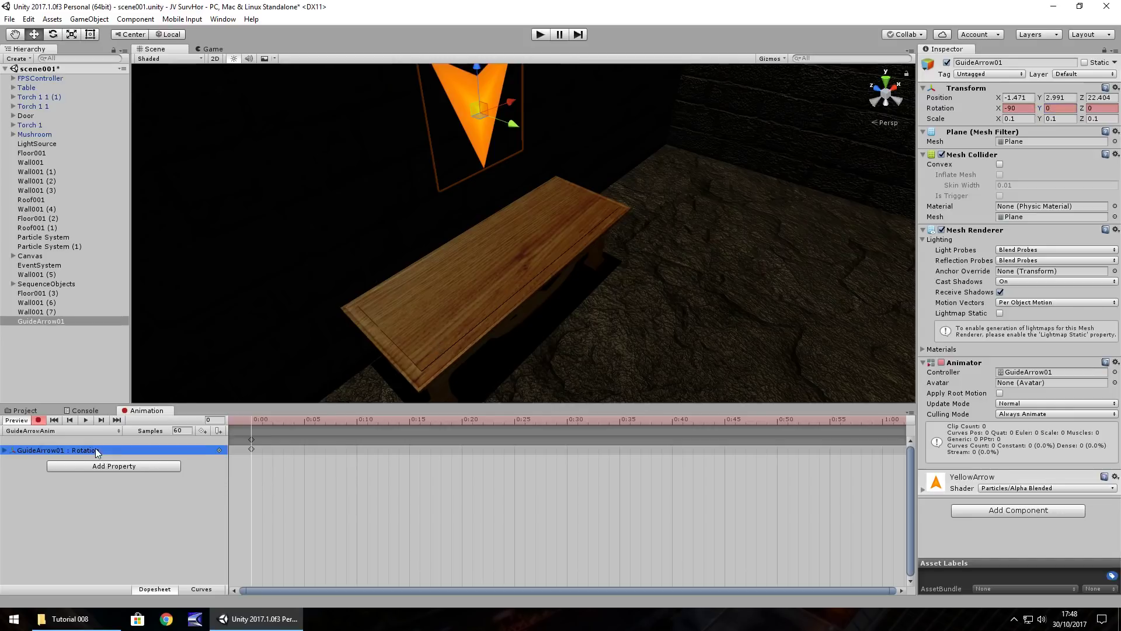
left_click(134, 499)
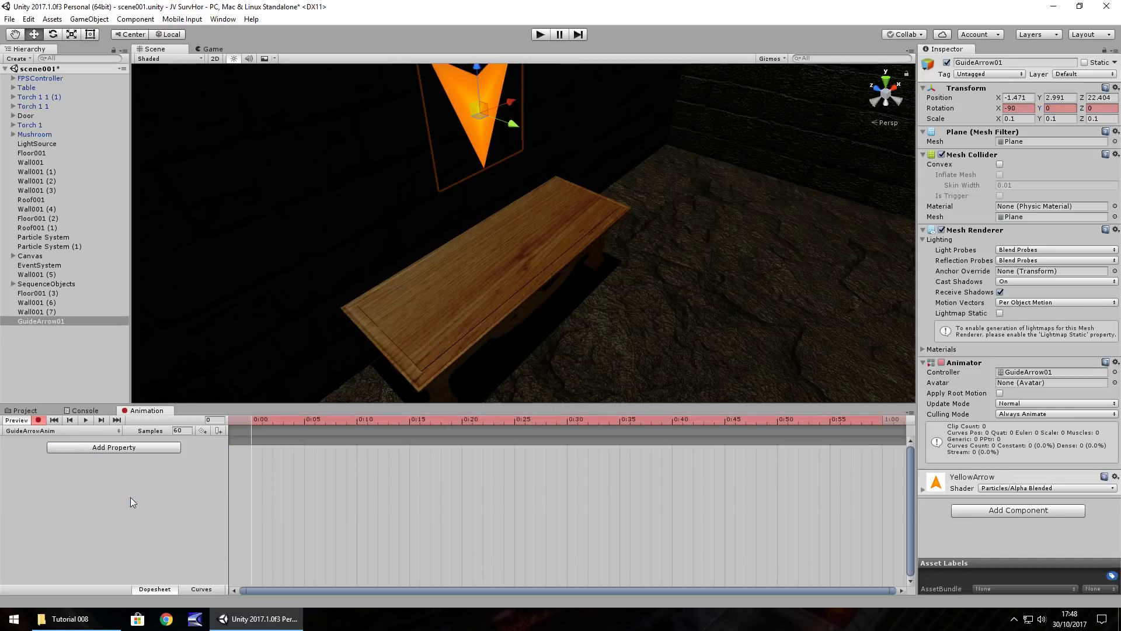
left_click(1073, 118)
left_click(1067, 99)
type("3")
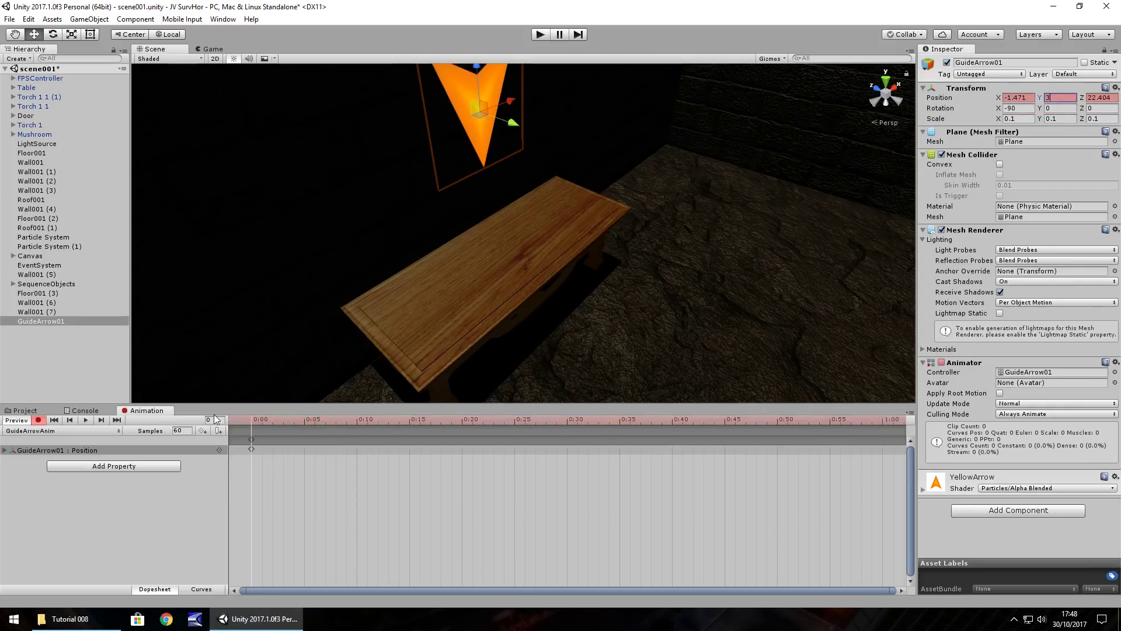
Step: Lower the arrow slightly at frame 60 and set Position Y back to 3 at frame 120
left_click(217, 420)
key("Return")
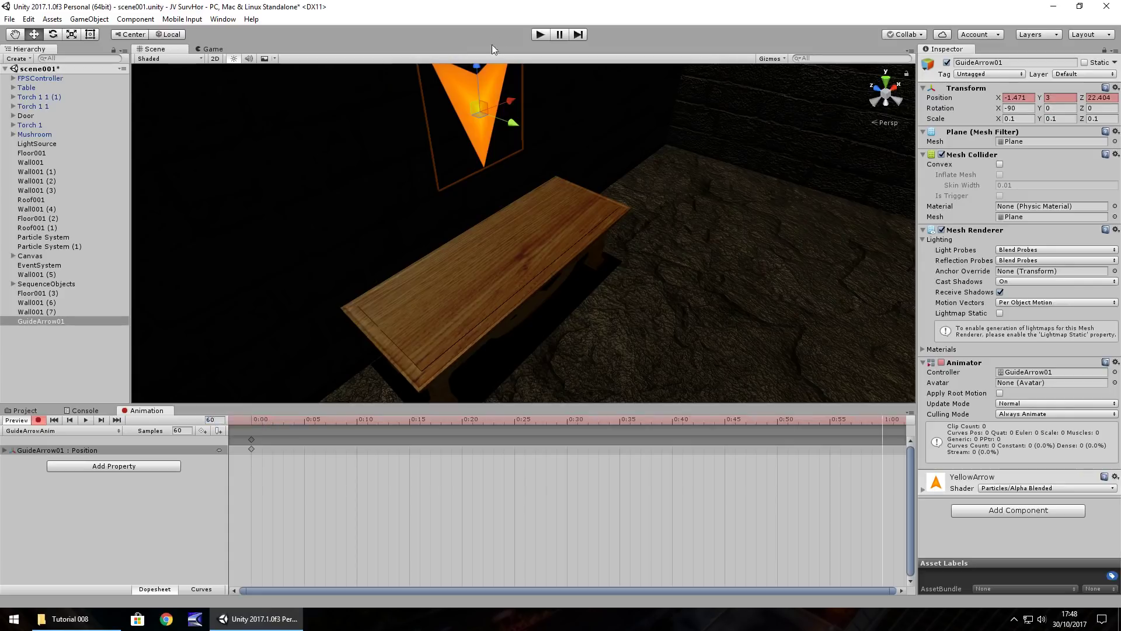
left_click_drag(478, 67, 477, 82)
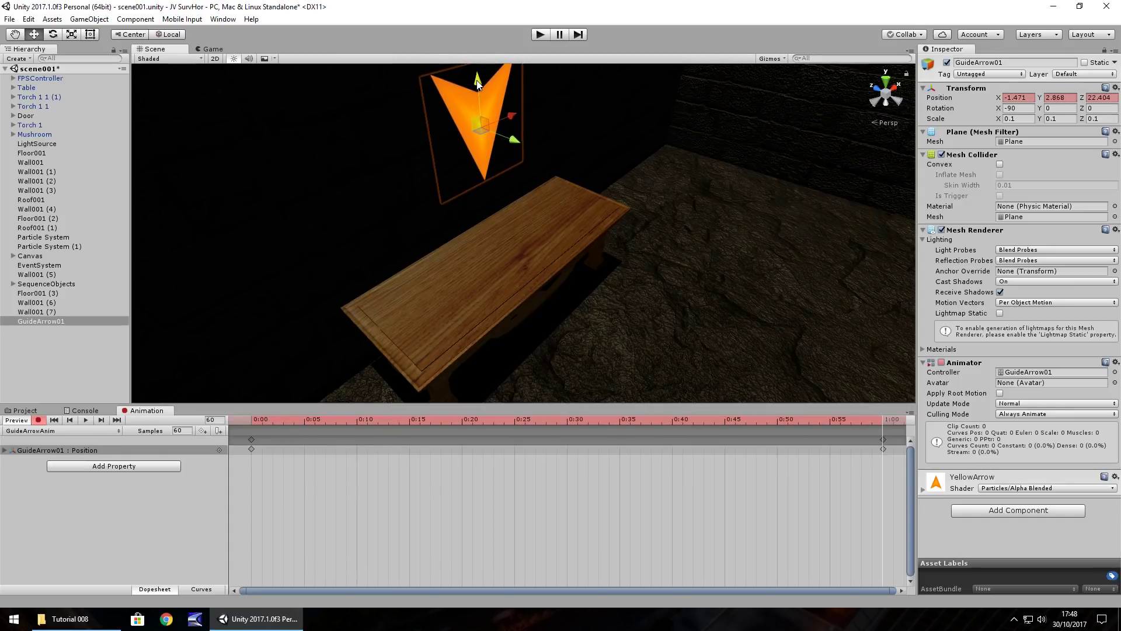
left_click(210, 419)
type("120")
left_click_drag(482, 82, 479, 55)
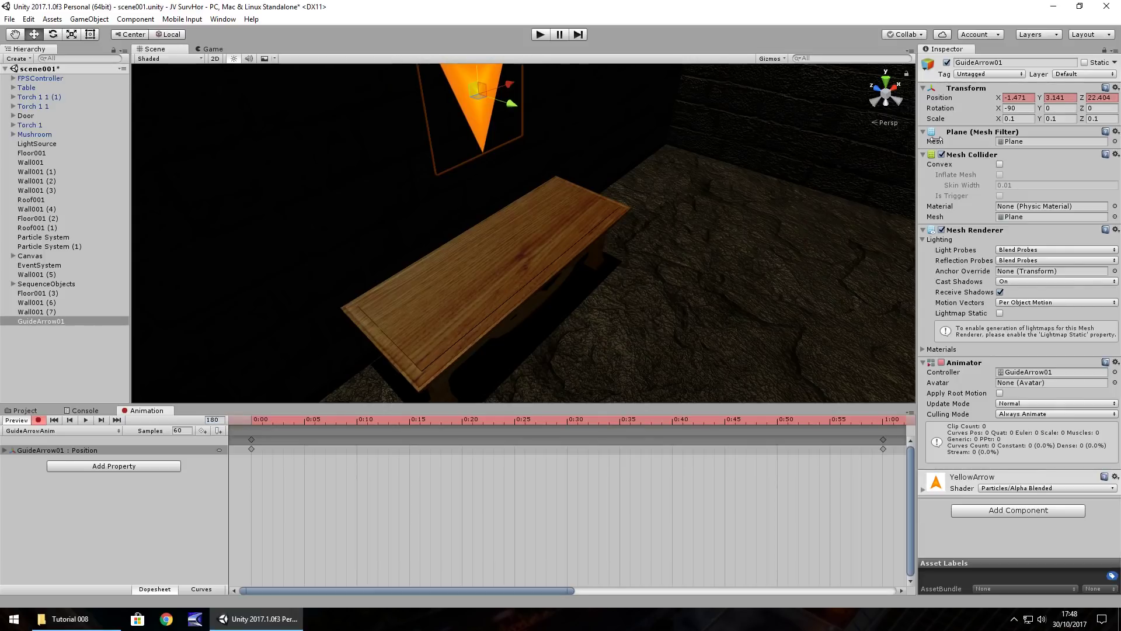
left_click(1060, 97)
type("3")
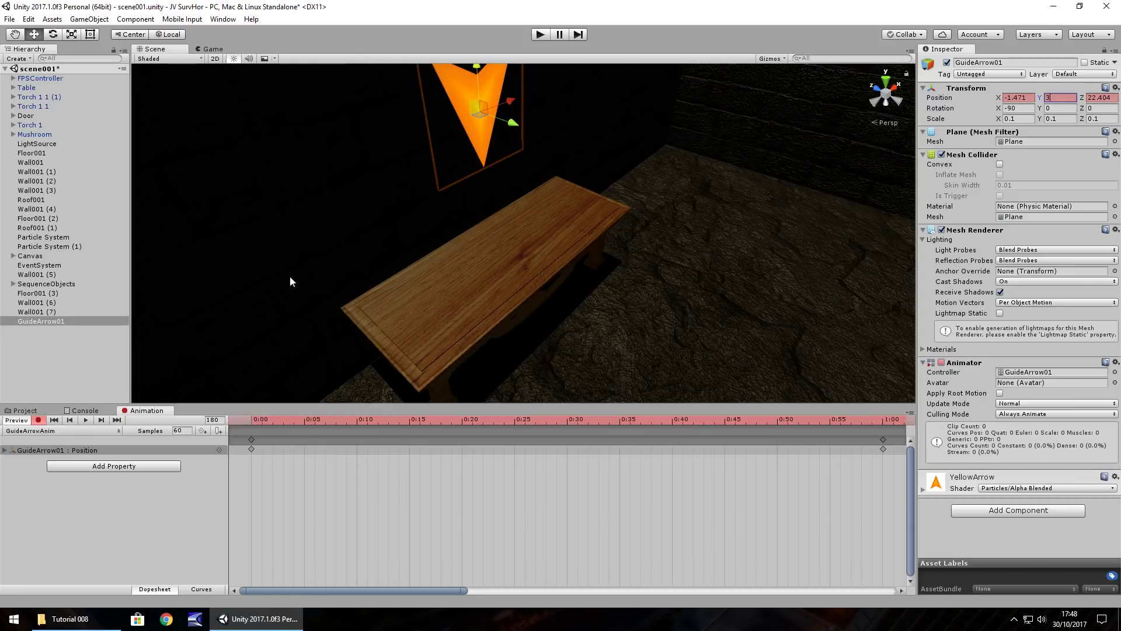
Step: Stop recording and replace GuideArrow01's Animator component with an Animation component
left_click(38, 419)
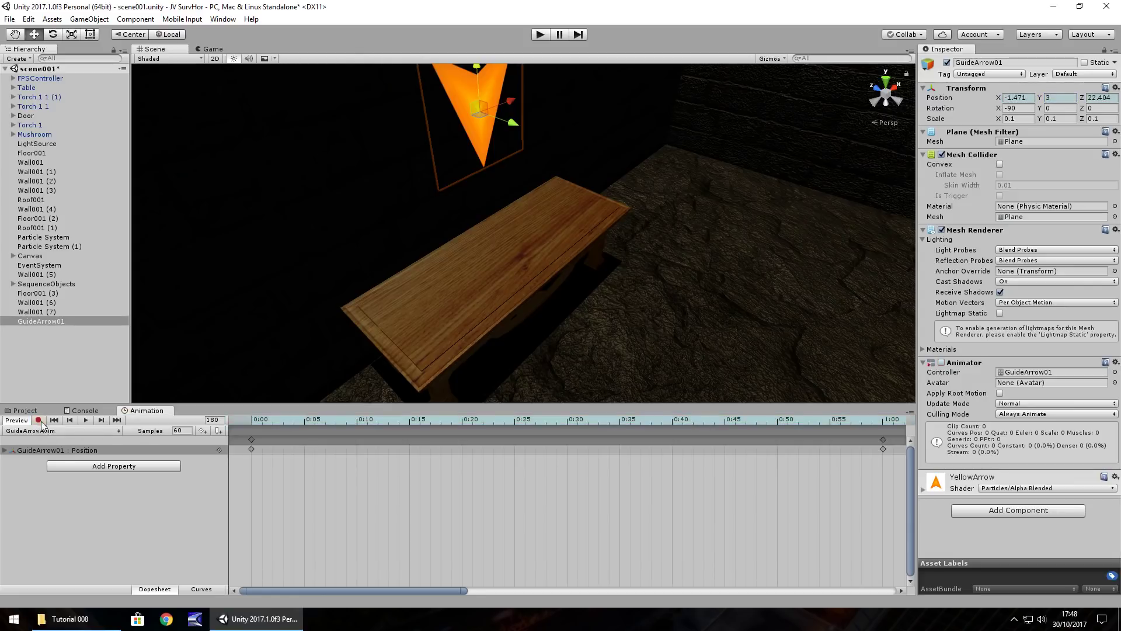
left_click(24, 411)
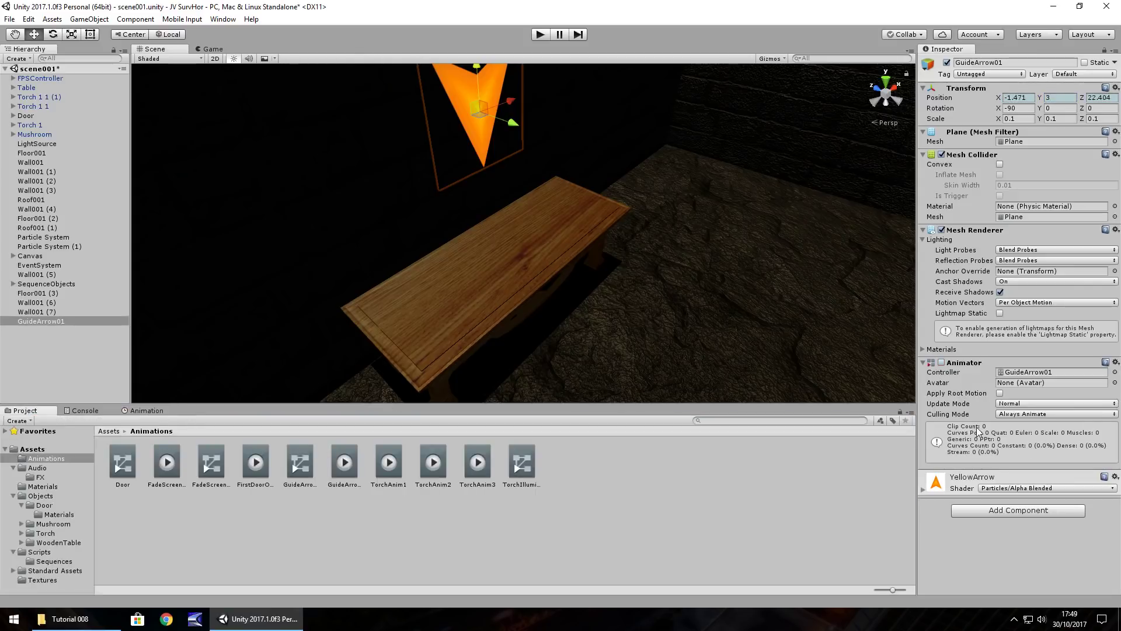
left_click(941, 363)
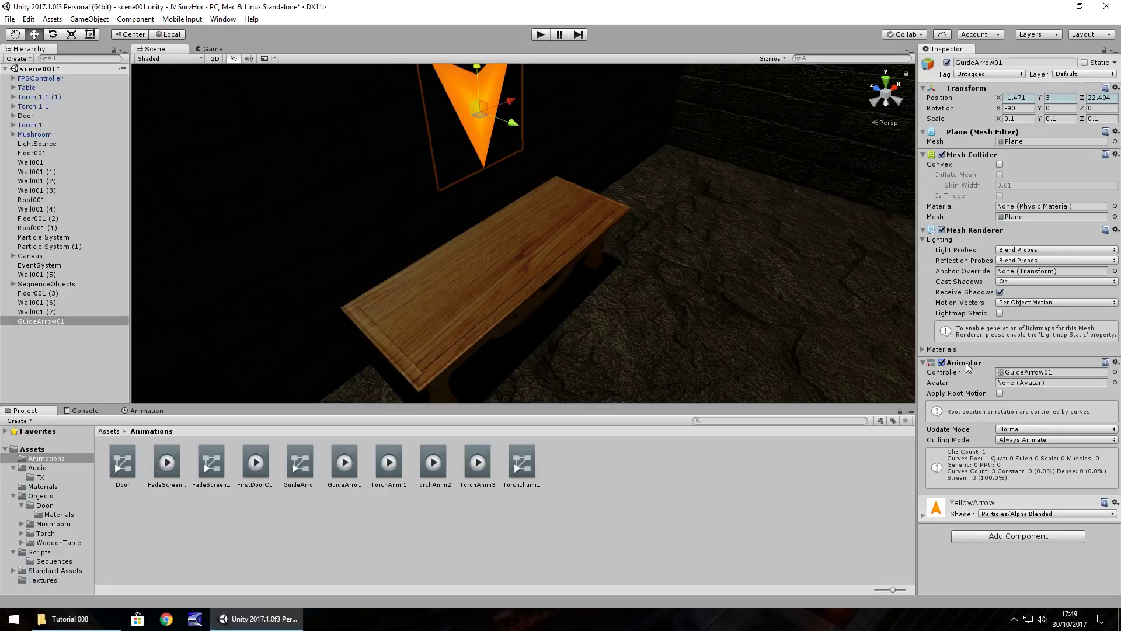
right_click(968, 366)
left_click(993, 387)
left_click(1044, 399)
left_click(986, 439)
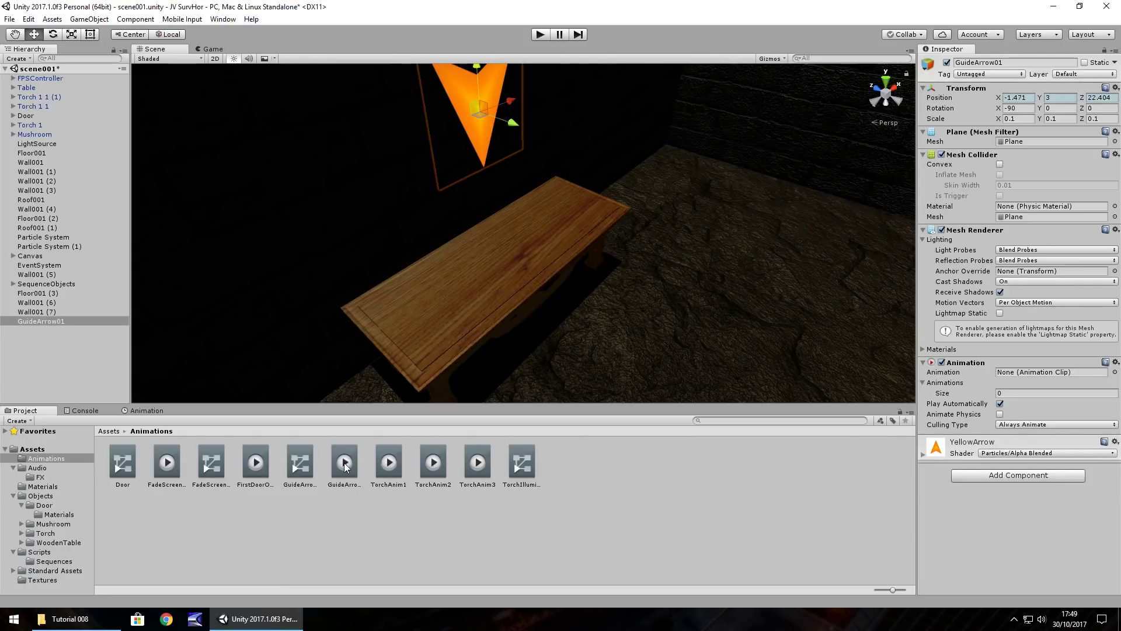
Step: Assign GuideArrowAnim as the default animation and as Element 0 of a size-1 list
left_click_drag(344, 465, 1002, 374)
left_click(955, 394)
type("1")
key("Return")
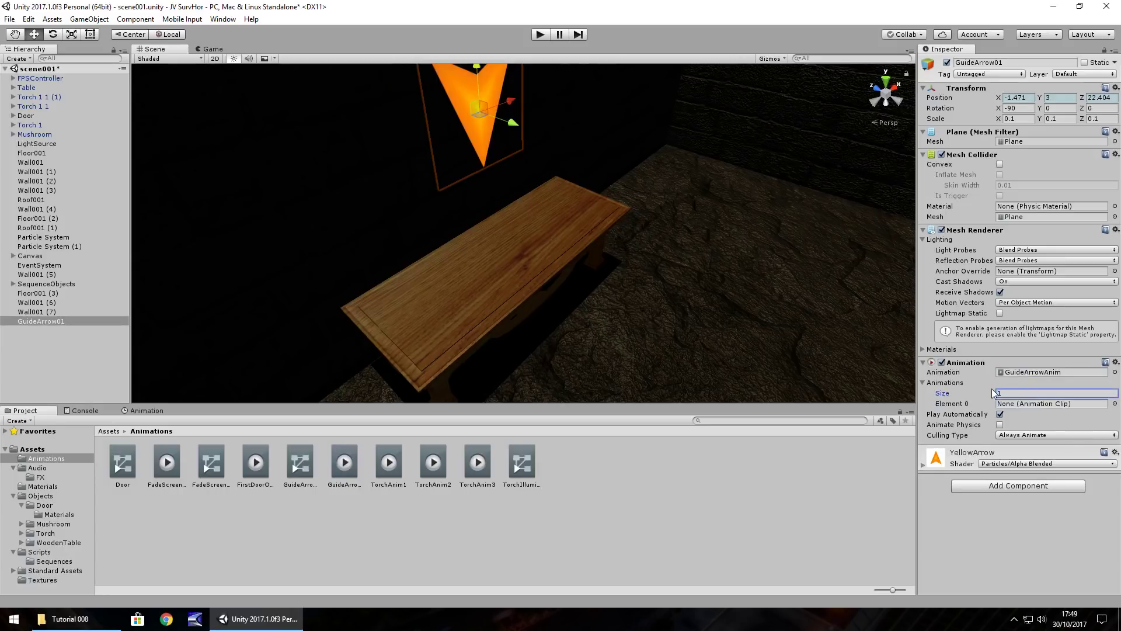
left_click_drag(261, 461, 1028, 404)
Step: Tick Legacy on GuideArrowAnim in Debug inspector mode, then set its Wrap Mode to Loop
left_click(345, 464)
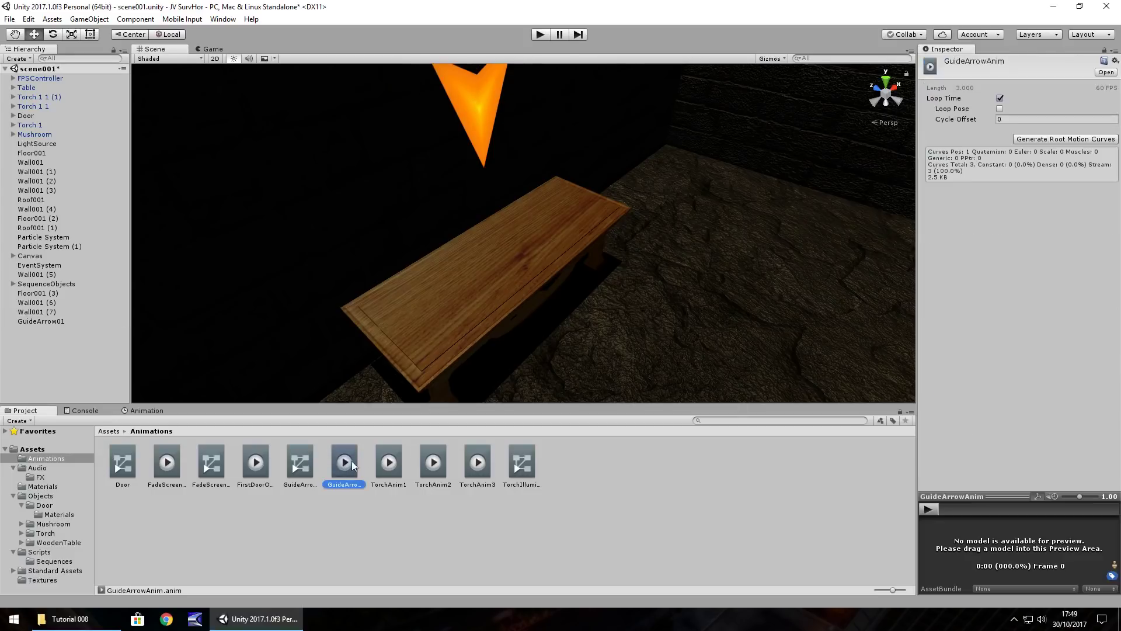
left_click(1114, 50)
left_click(1070, 77)
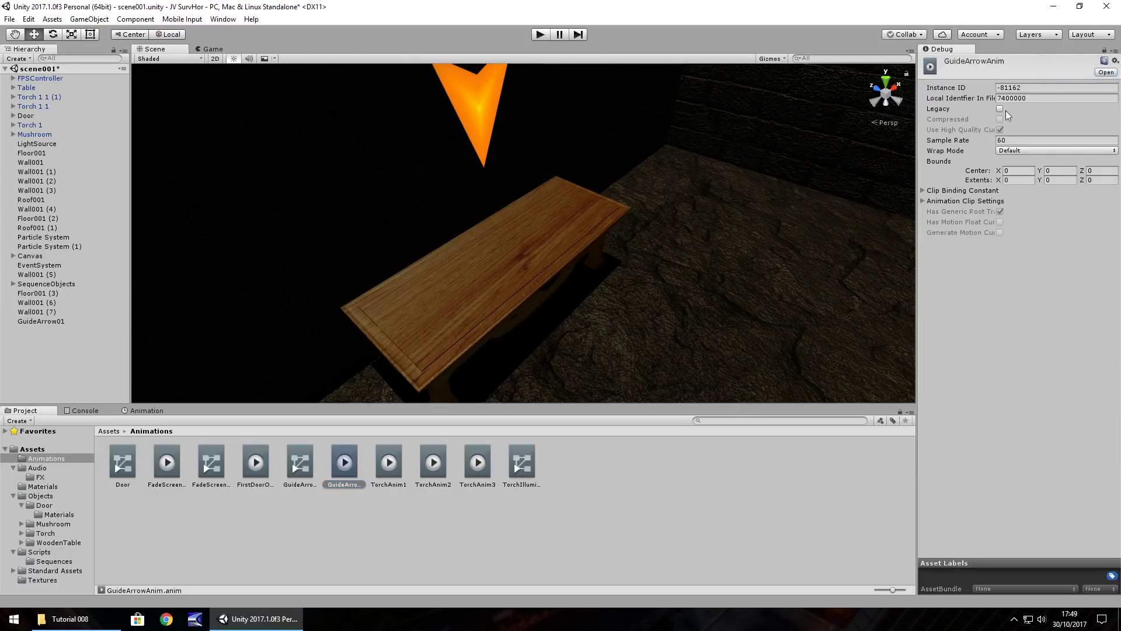
left_click(1000, 109)
left_click(1114, 50)
left_click(1078, 65)
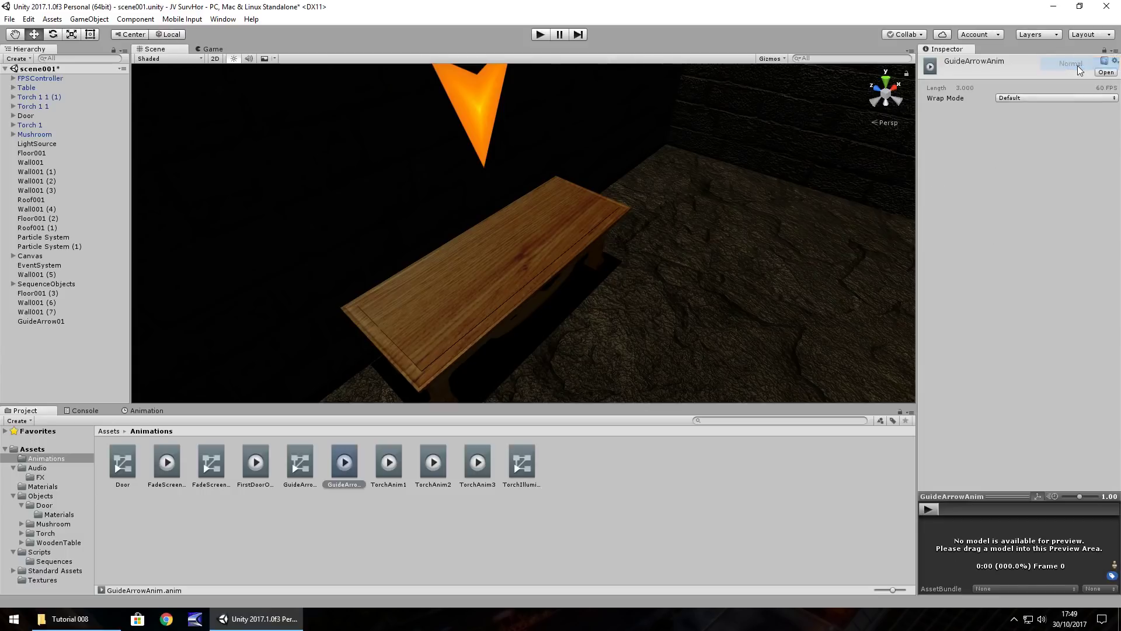
left_click(1042, 96)
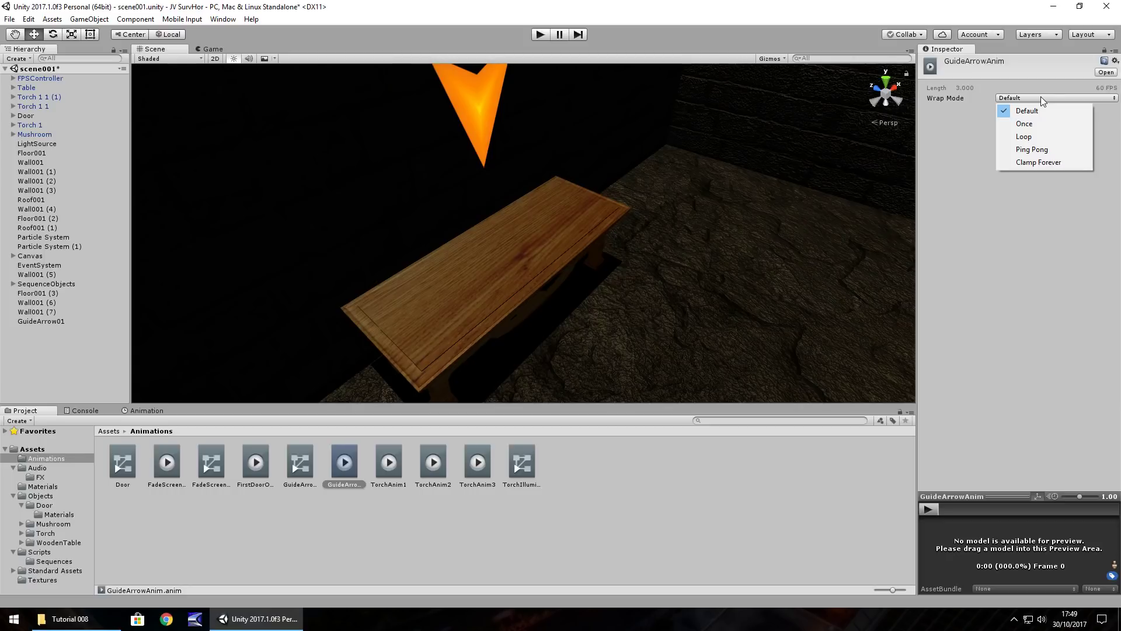
left_click(1030, 135)
left_click(625, 471)
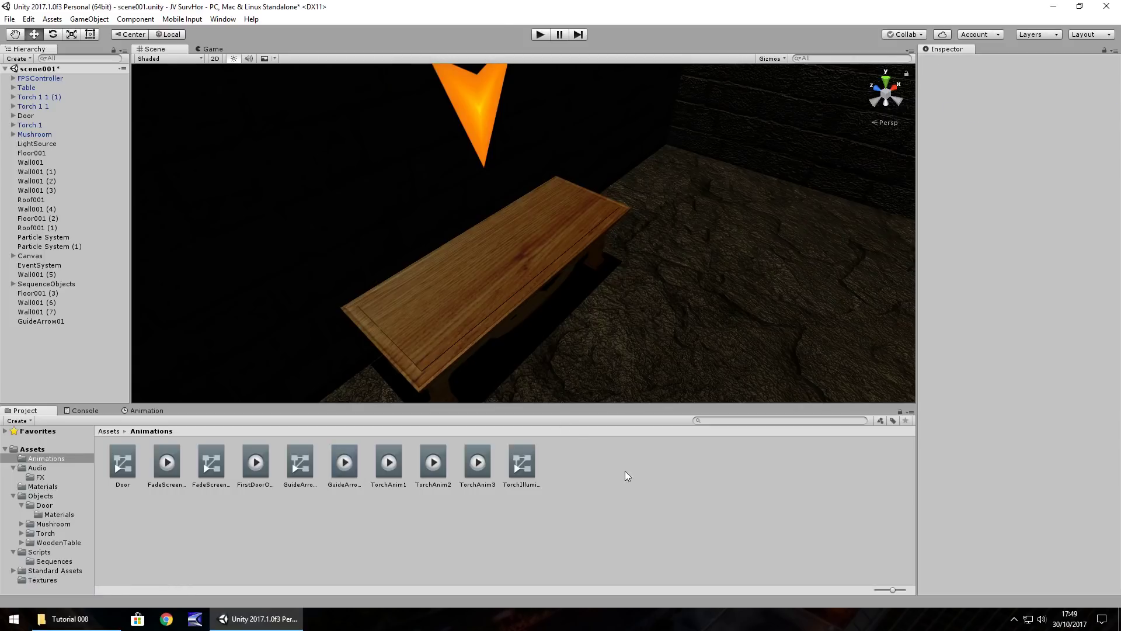
Step: Play the scene and walk the player through the doorway up to the table
left_click(542, 34)
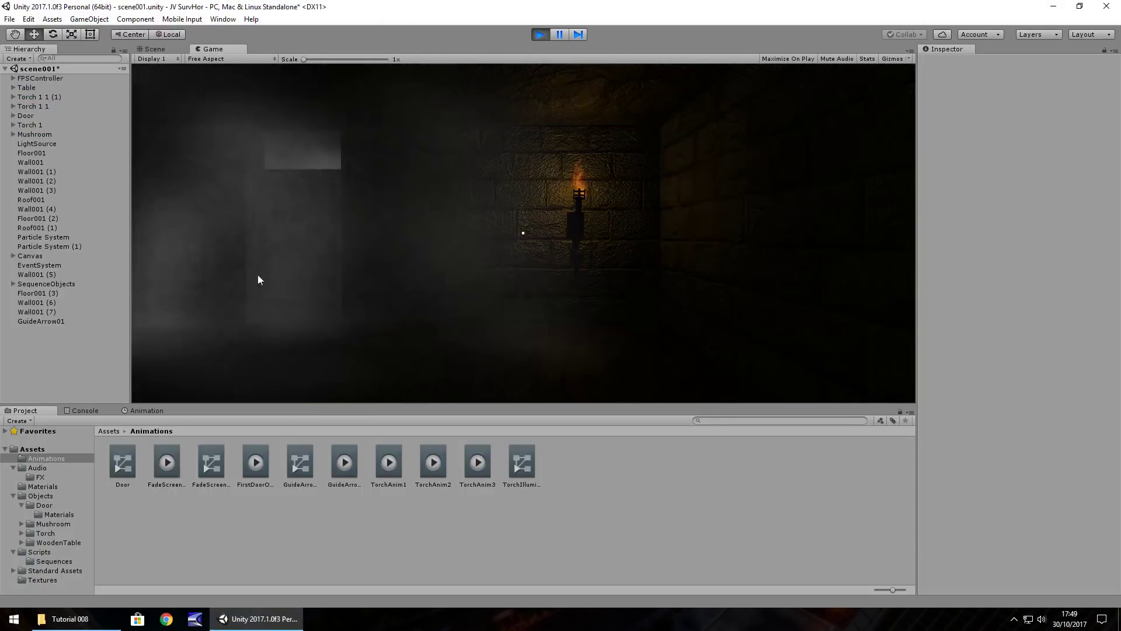
left_click(432, 268)
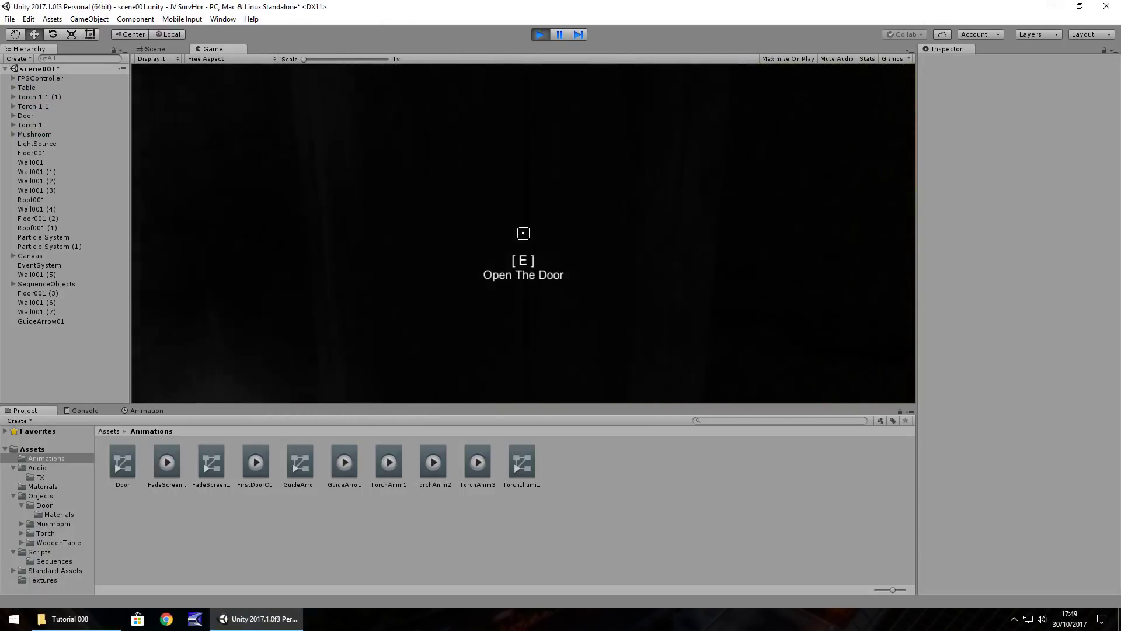
key("e")
key("w")
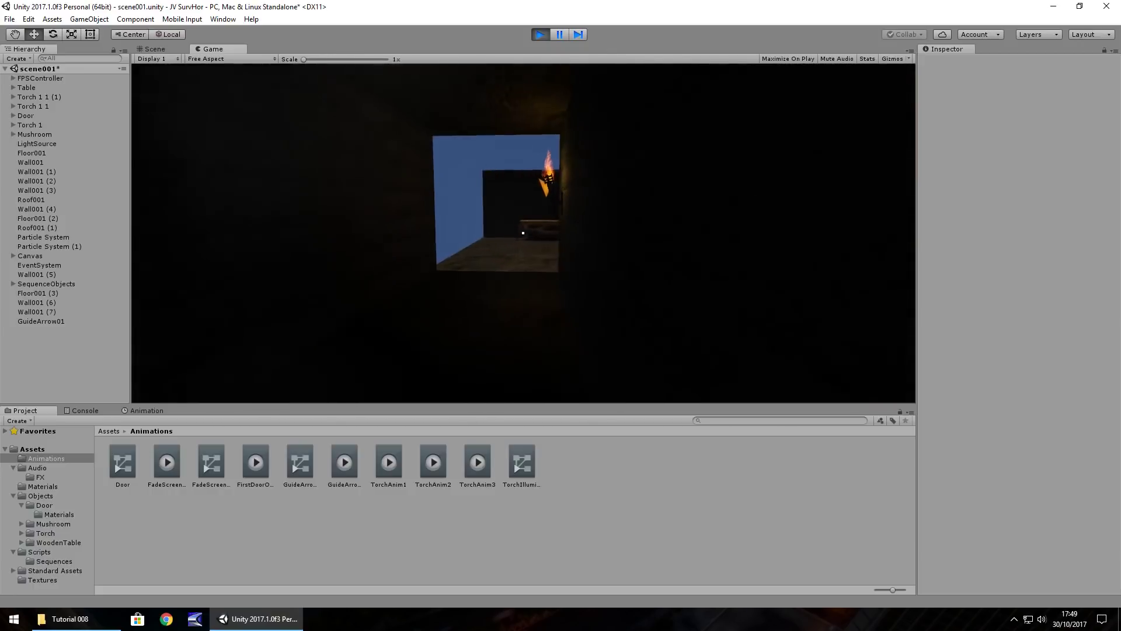
key("w")
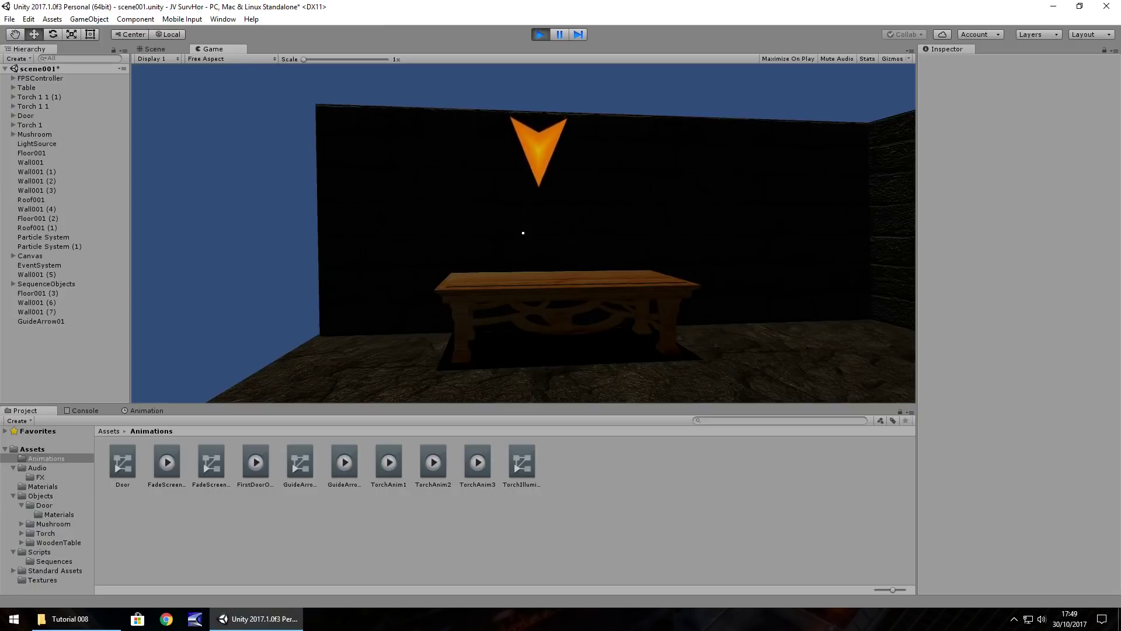
key("w")
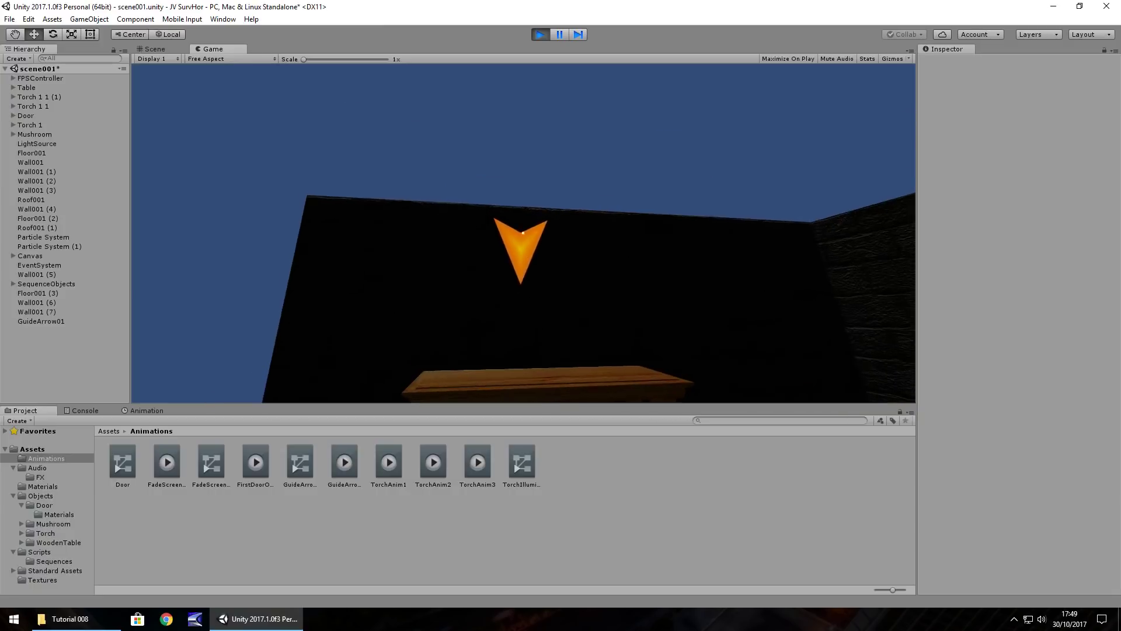
Step: Stop play mode and turn the Scene view toward the torch-lit walls
key("ctrl+p")
middle_click_drag(511, 253, 468, 240)
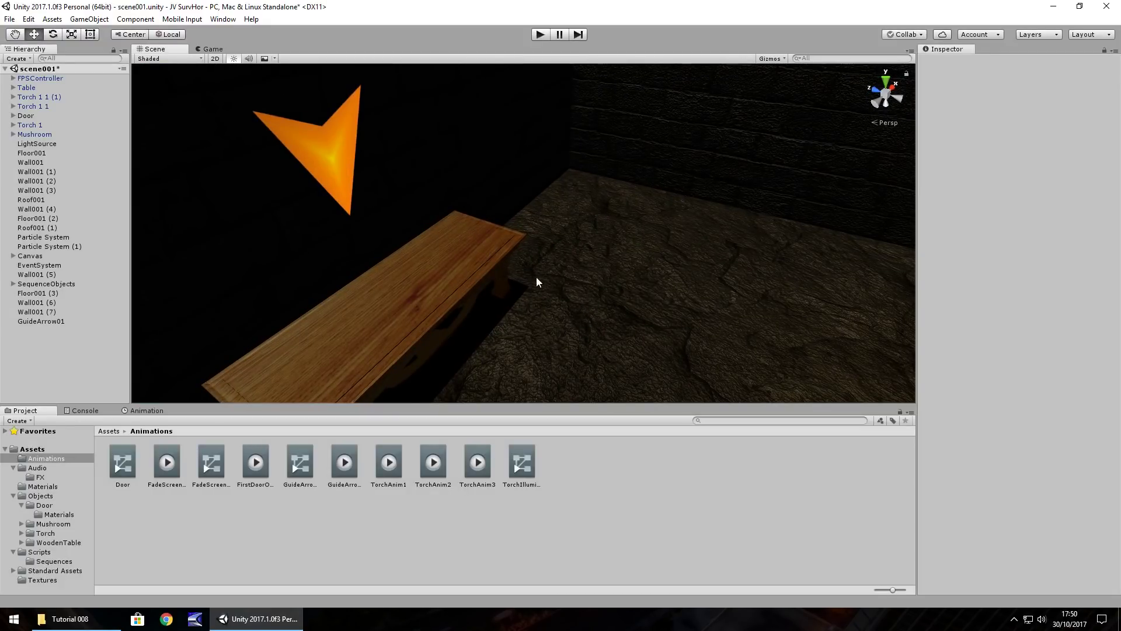
right_click_drag(442, 279, 705, 256)
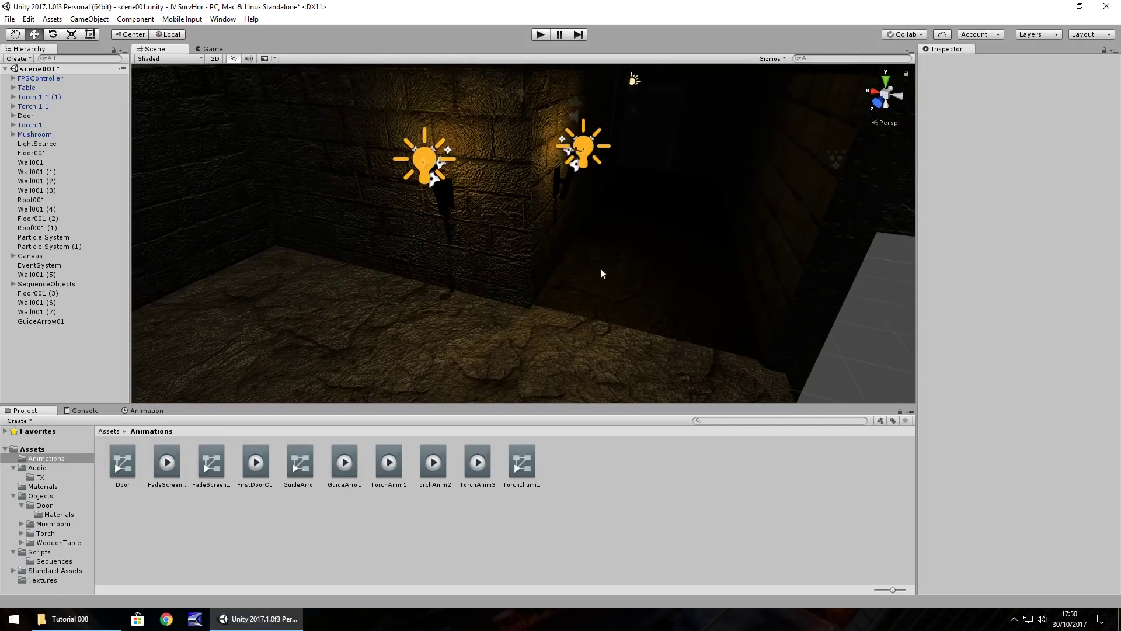
Step: Add a Cube by the wall, scale it to X 3.95, tick Is Trigger and disable its Mesh Renderer
left_click(89, 19)
mouse_move(104, 62)
left_click(252, 58)
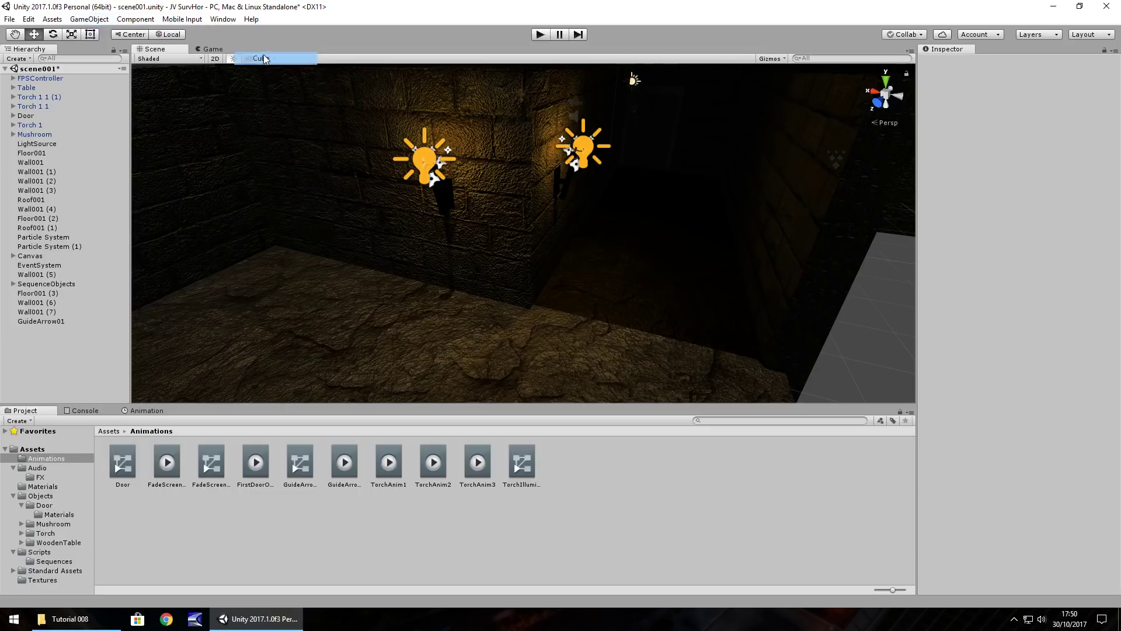
left_click_drag(517, 235, 632, 320)
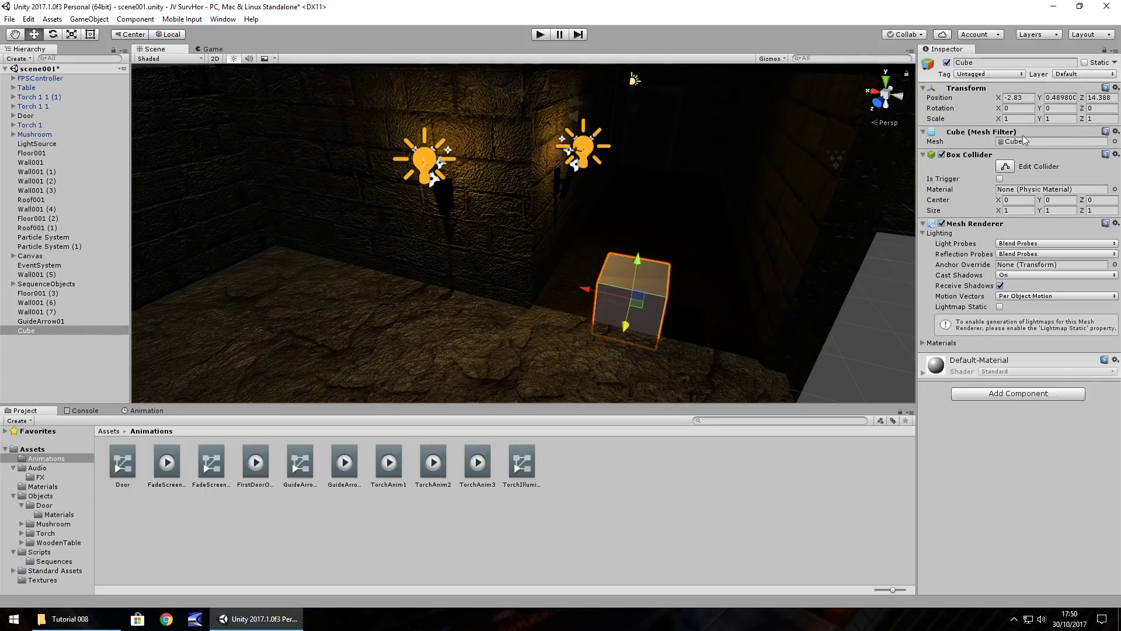
left_click_drag(999, 120, 1061, 129)
left_click_drag(583, 297, 655, 248)
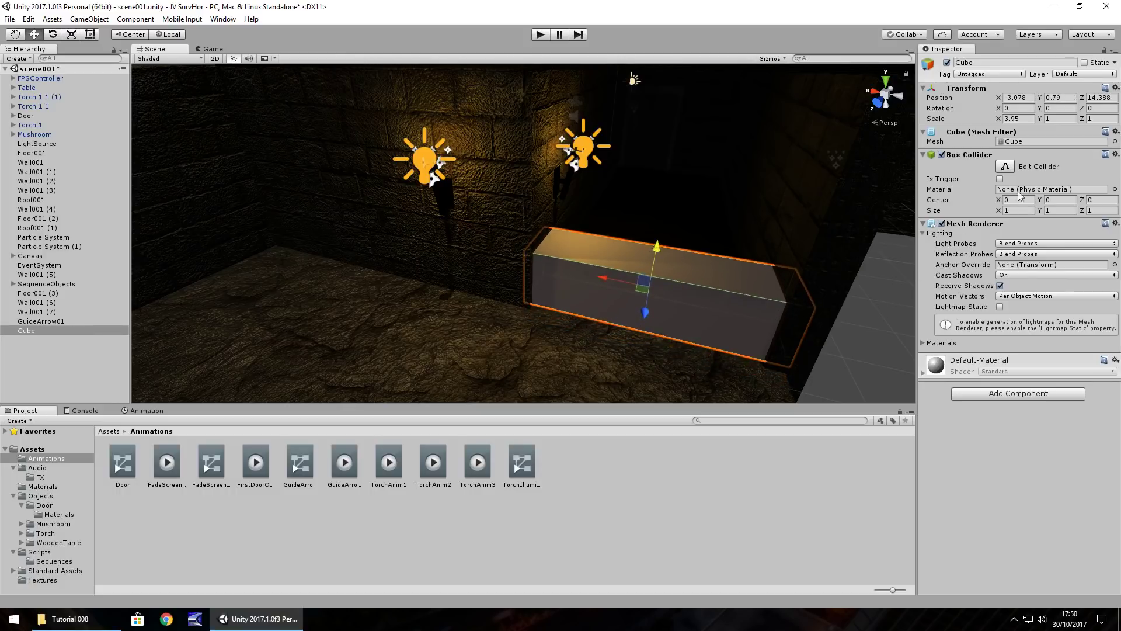
left_click(1000, 179)
left_click(942, 223)
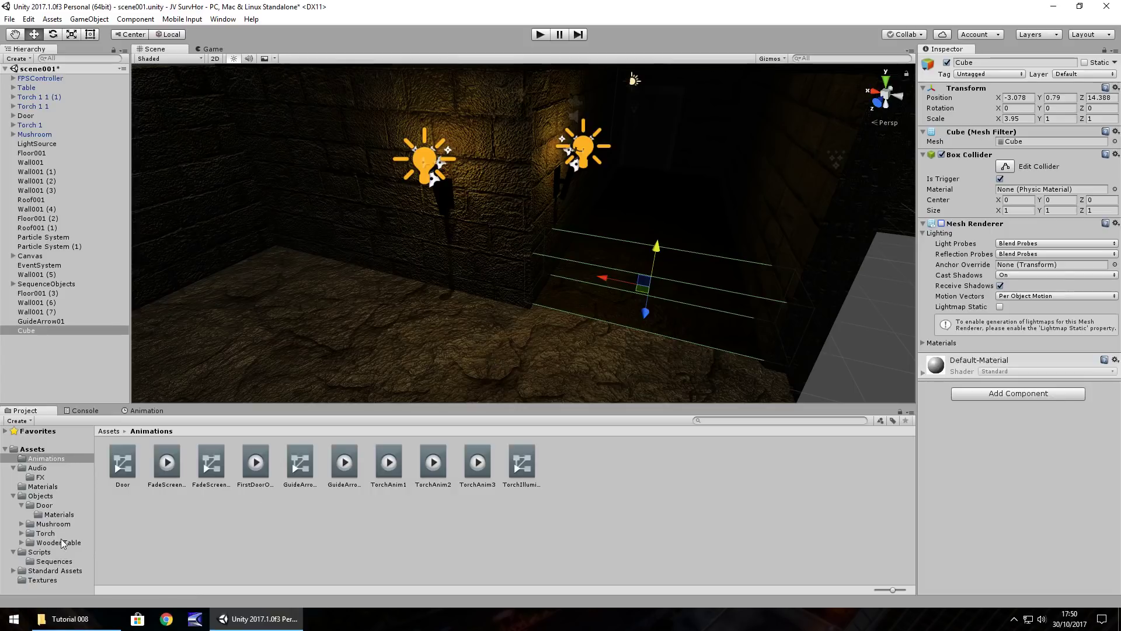
Step: Create a C# script named BFirstTrigger in the Scripts > Sequences folder
left_click(65, 560)
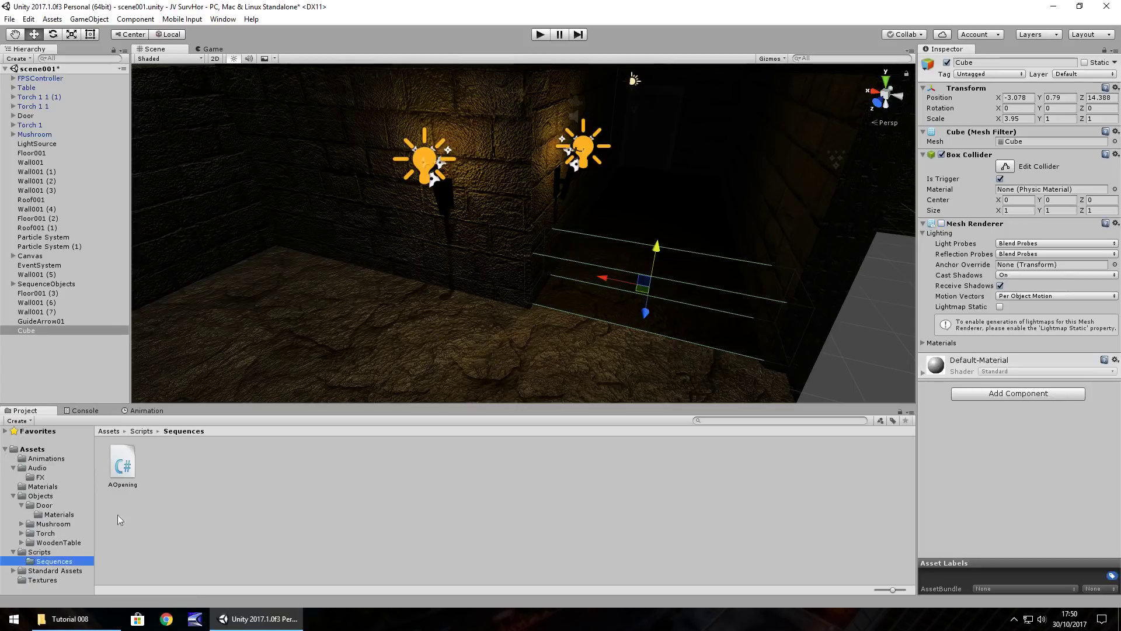
right_click(152, 462)
mouse_move(187, 250)
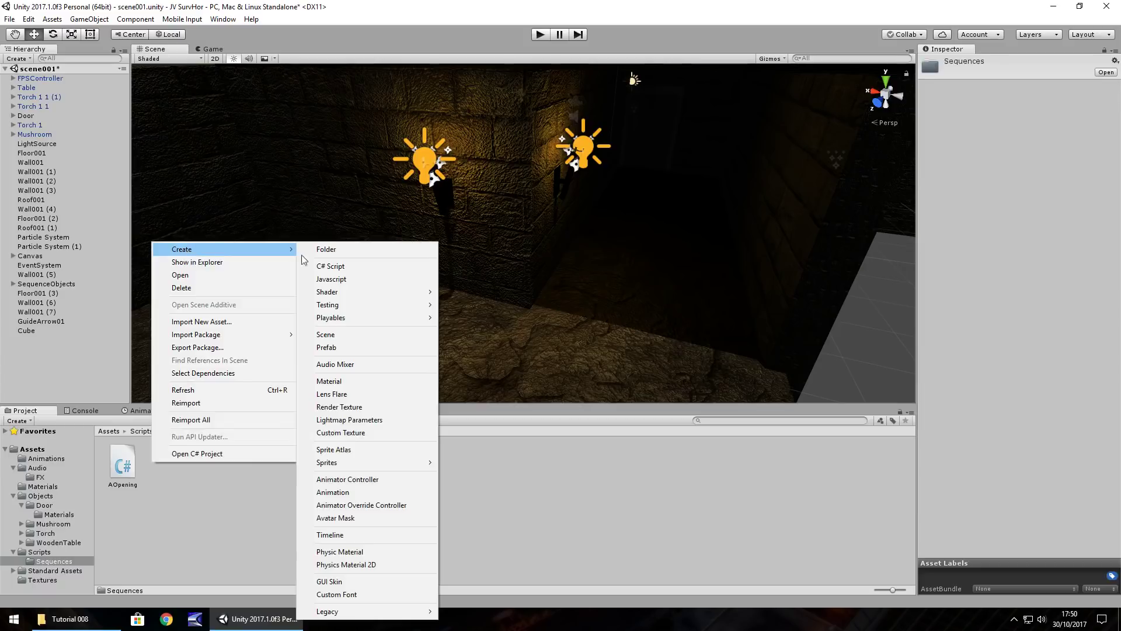
left_click(350, 267)
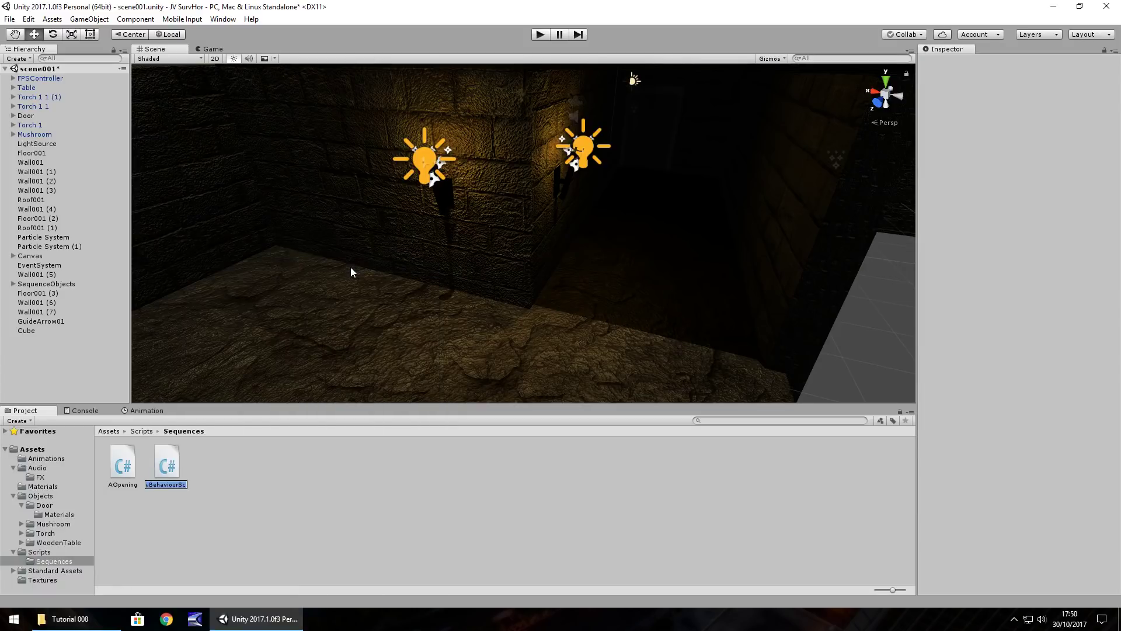
type("BFirstTrigger")
key("Return")
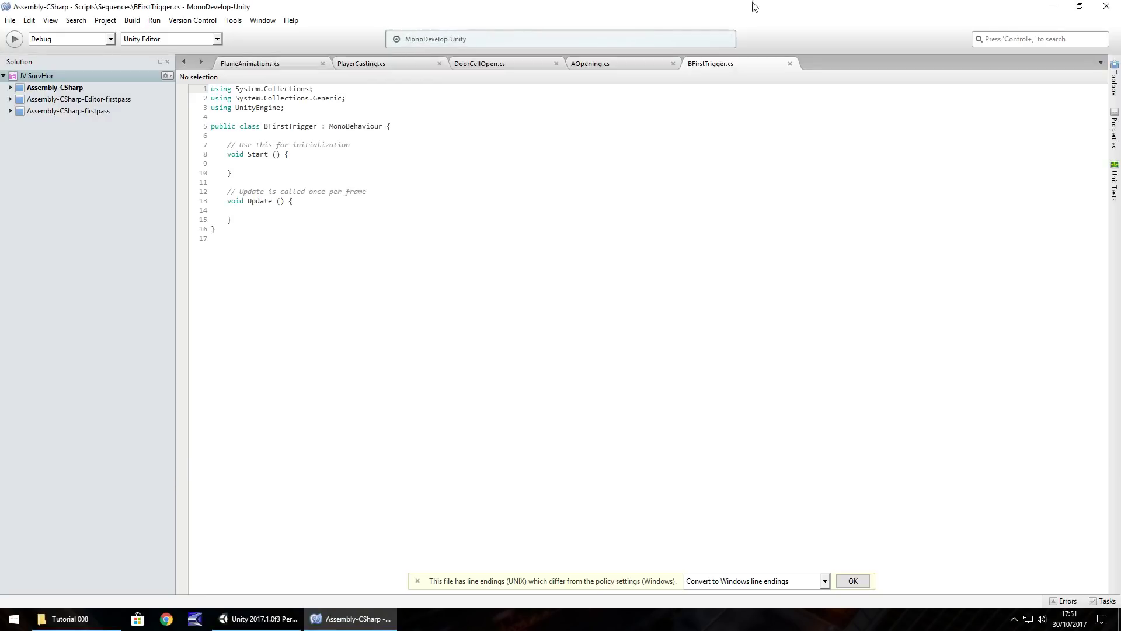
Step: Copy the FirstPerson and UI using lines from AOpening.cs and delete Start and Update
left_click(607, 63)
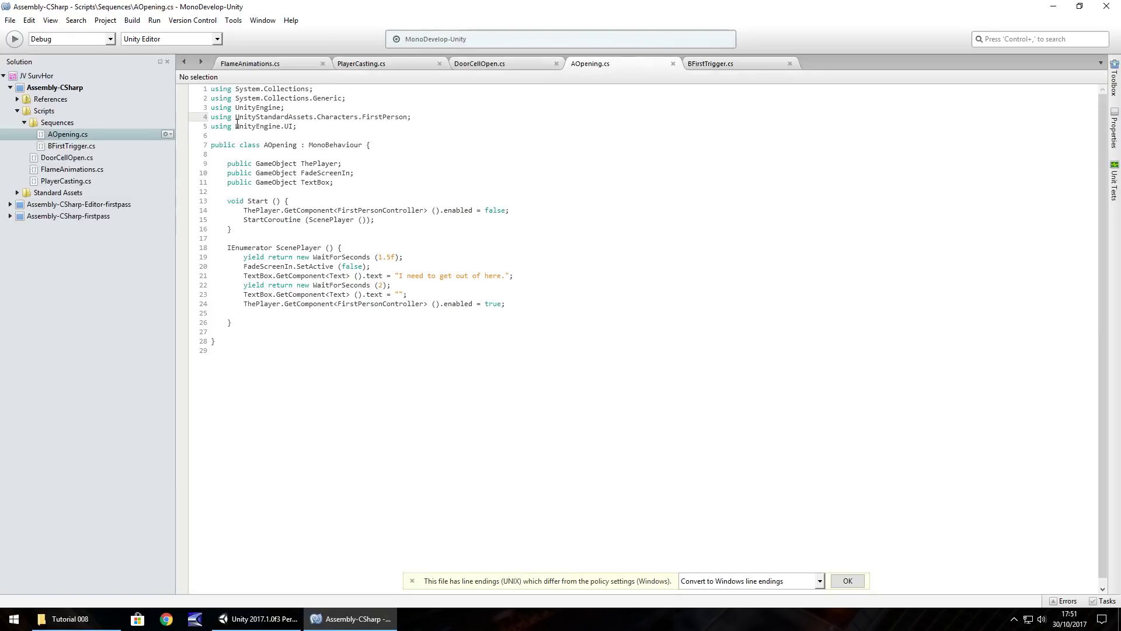
left_click_drag(211, 117, 310, 125)
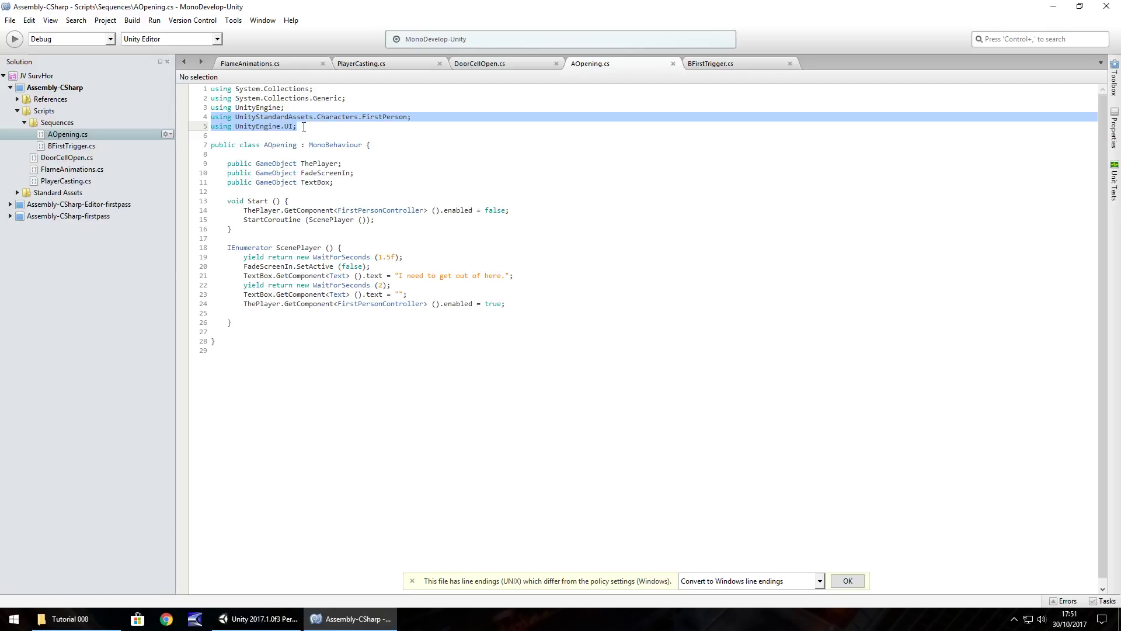
left_click(303, 126)
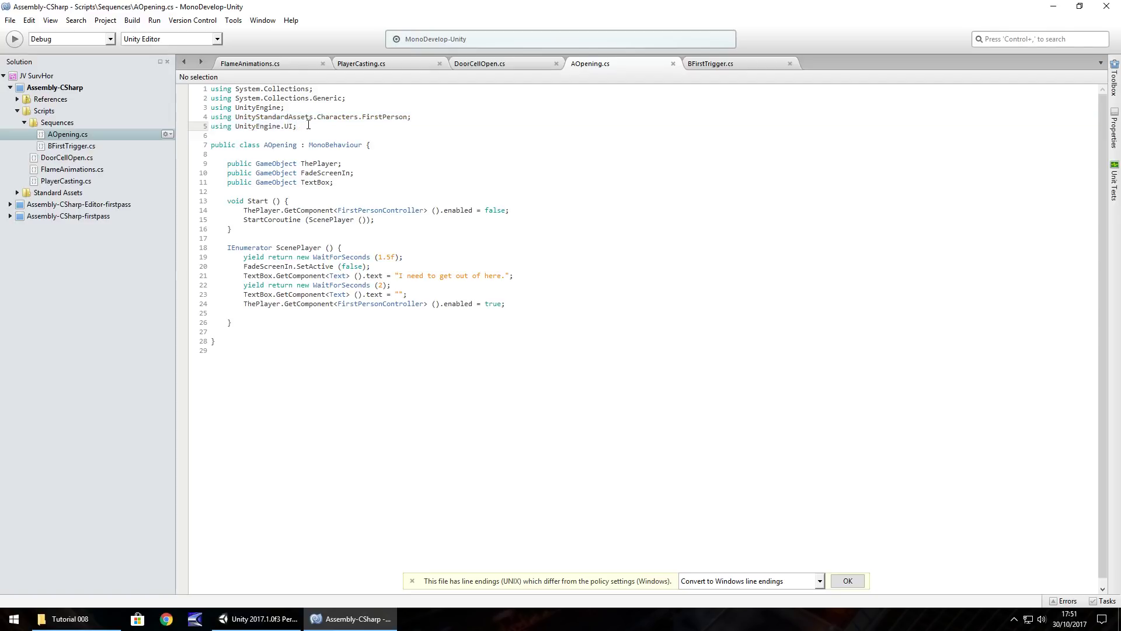
left_click_drag(306, 125, 206, 115)
key("ctrl+c")
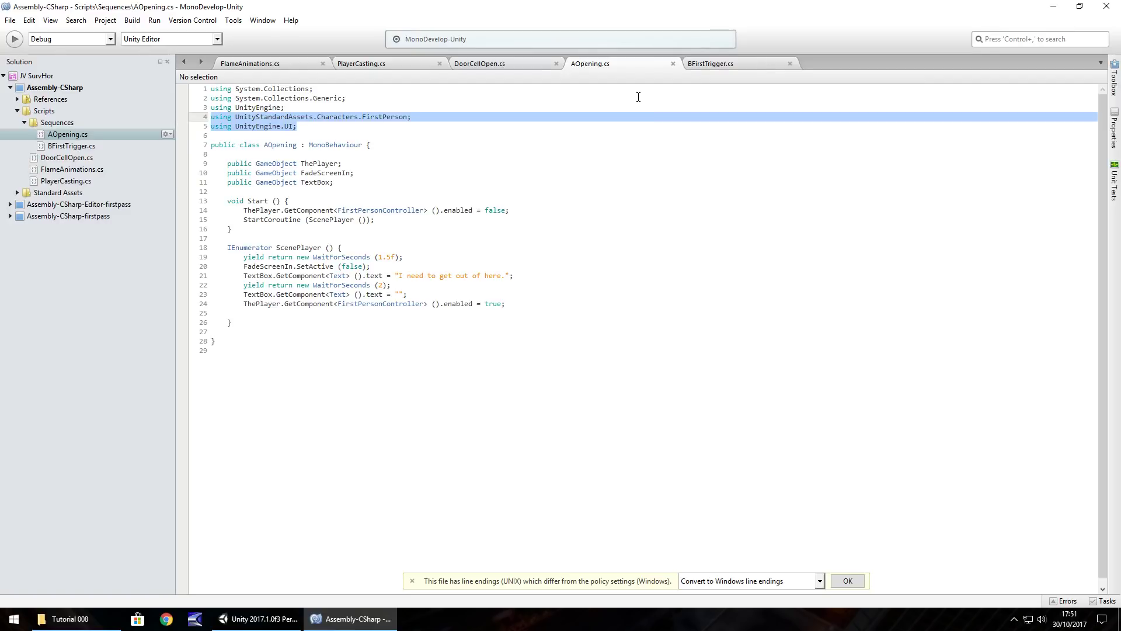
left_click(730, 65)
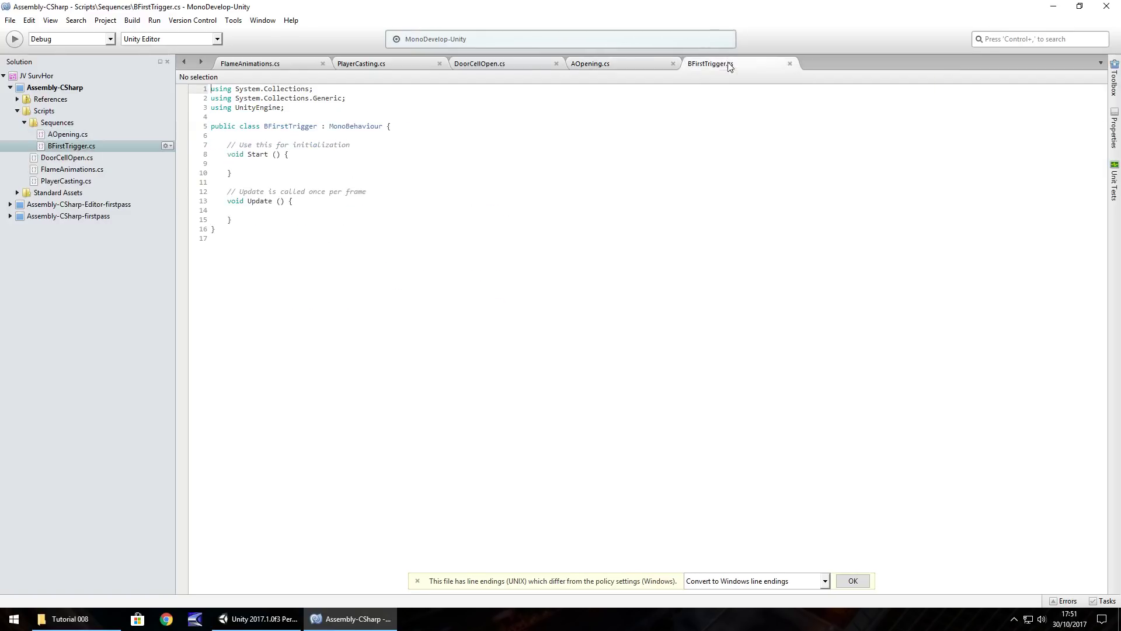
left_click(313, 110)
key("Return")
key("ctrl+v")
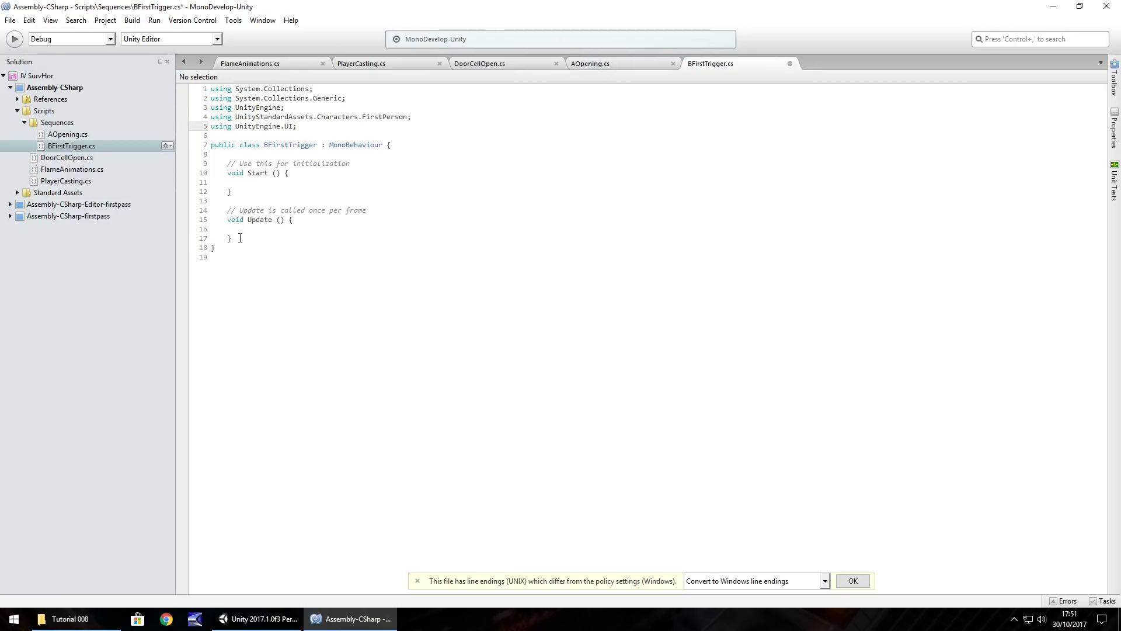
left_click_drag(242, 238, 211, 160)
key("Delete")
key("Return")
Step: Copy the public ThePlayer and TextBox field declarations from AOpening.cs into BFirstTrigger.cs
left_click(617, 61)
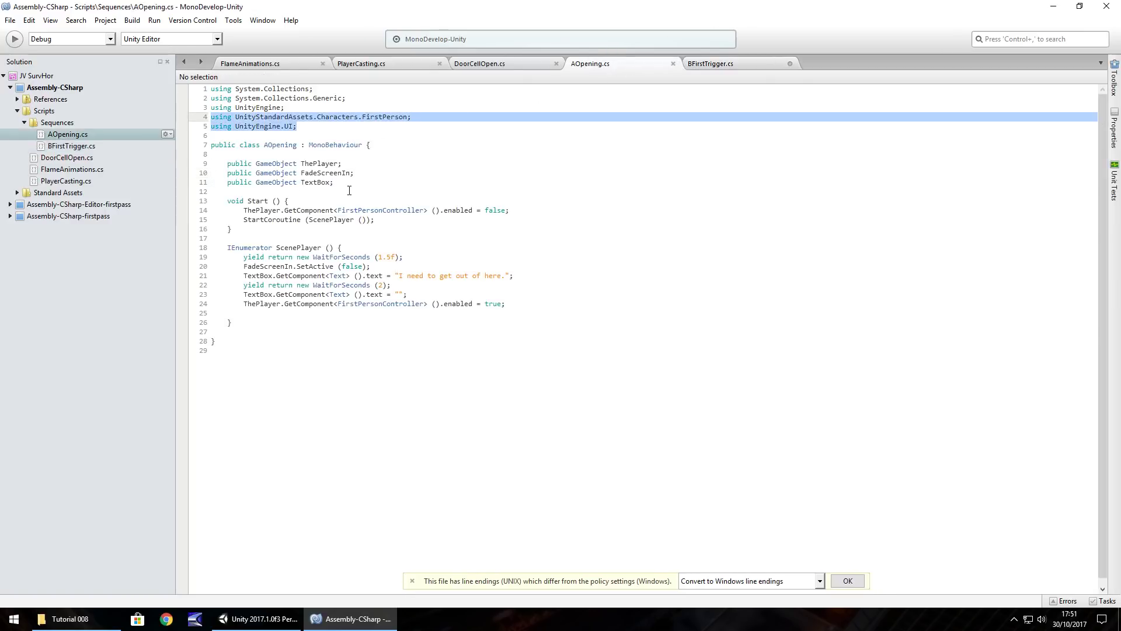
left_click_drag(351, 166, 227, 164)
key("ctrl+c")
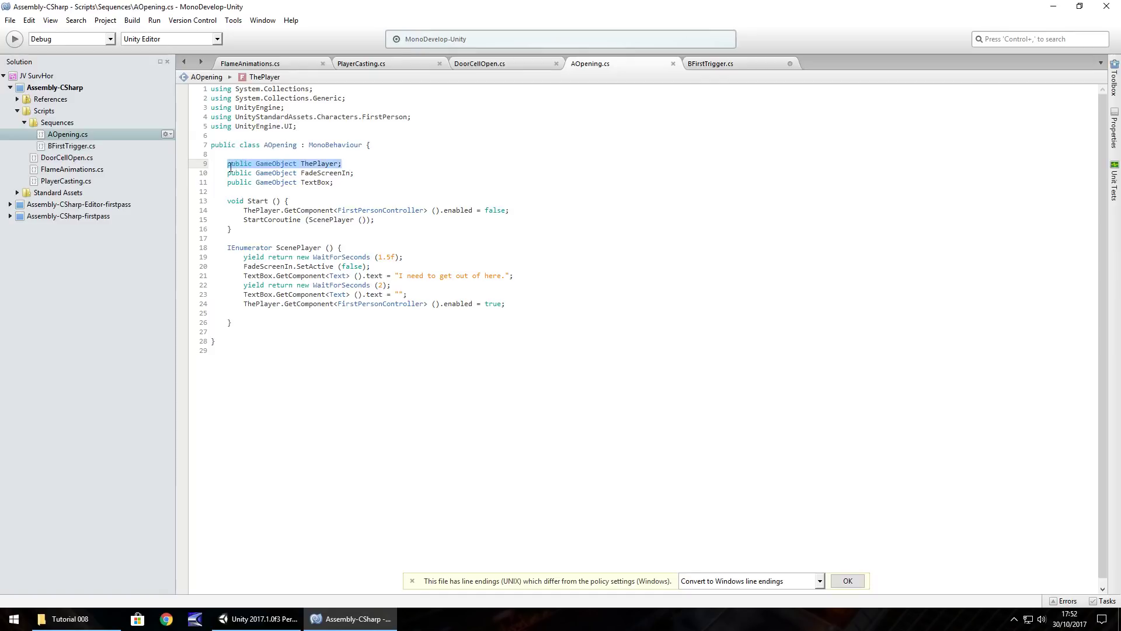
left_click(707, 64)
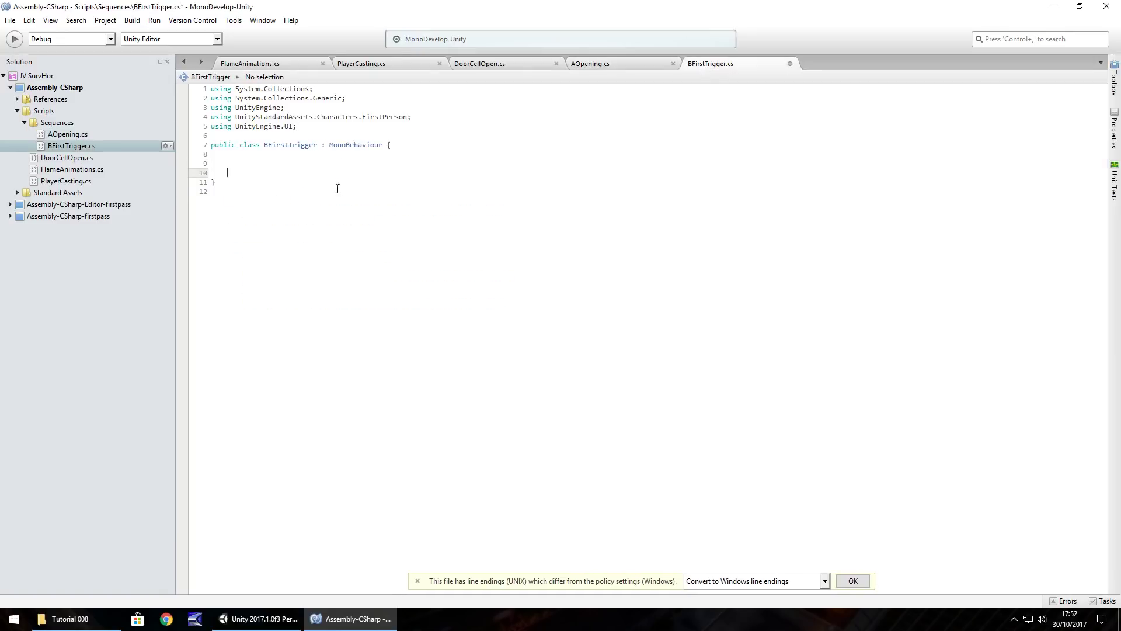
left_click(270, 162)
key("ctrl+v")
key("Return")
left_click(590, 65)
left_click_drag(334, 182, 232, 182)
left_click(715, 65)
type("public GameObject TextBox;")
key("Return")
key("Return")
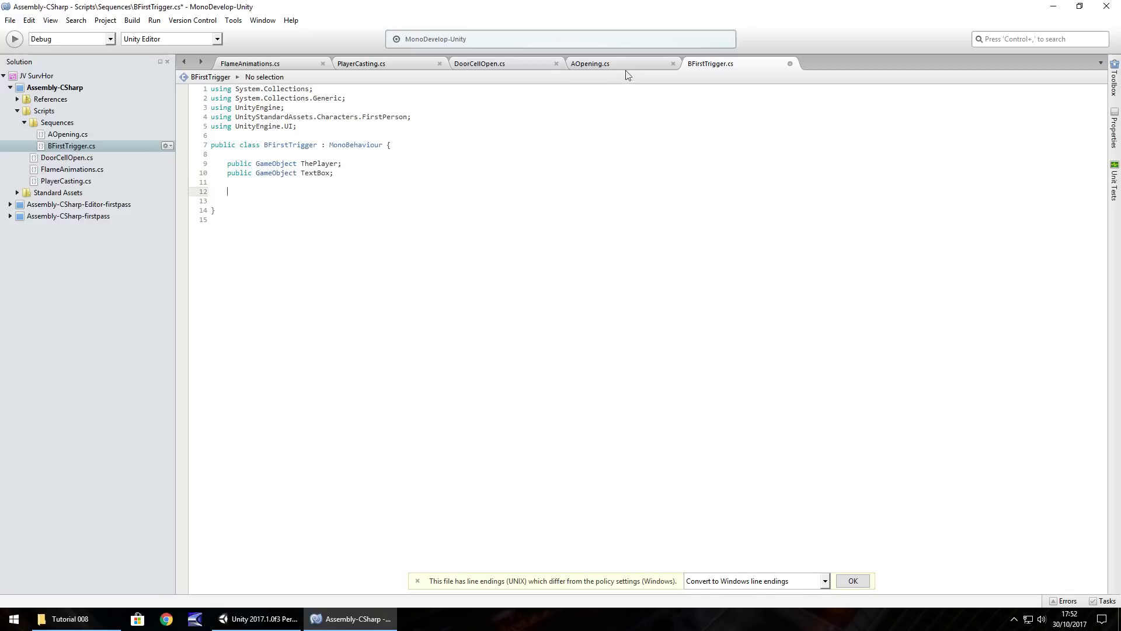
Step: Write OnTriggerEnter to disable ThePlayer's FirstPersonController and call StartCoroutine (ScenePlayer ())
left_click(625, 66)
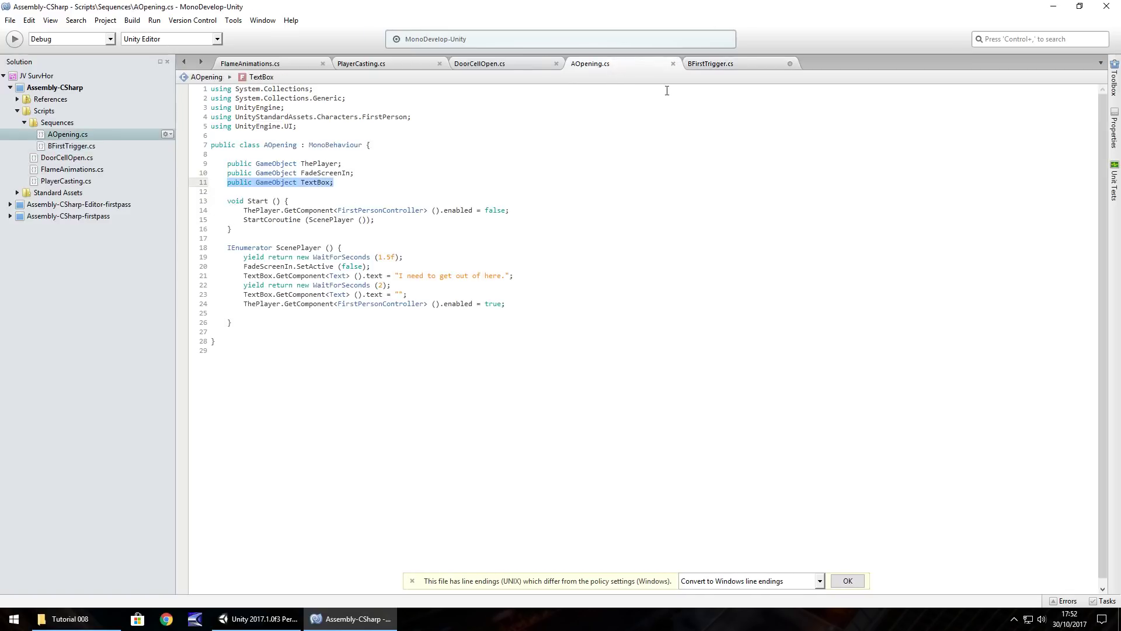
left_click(725, 66)
type("void OnTriggerEnter () {")
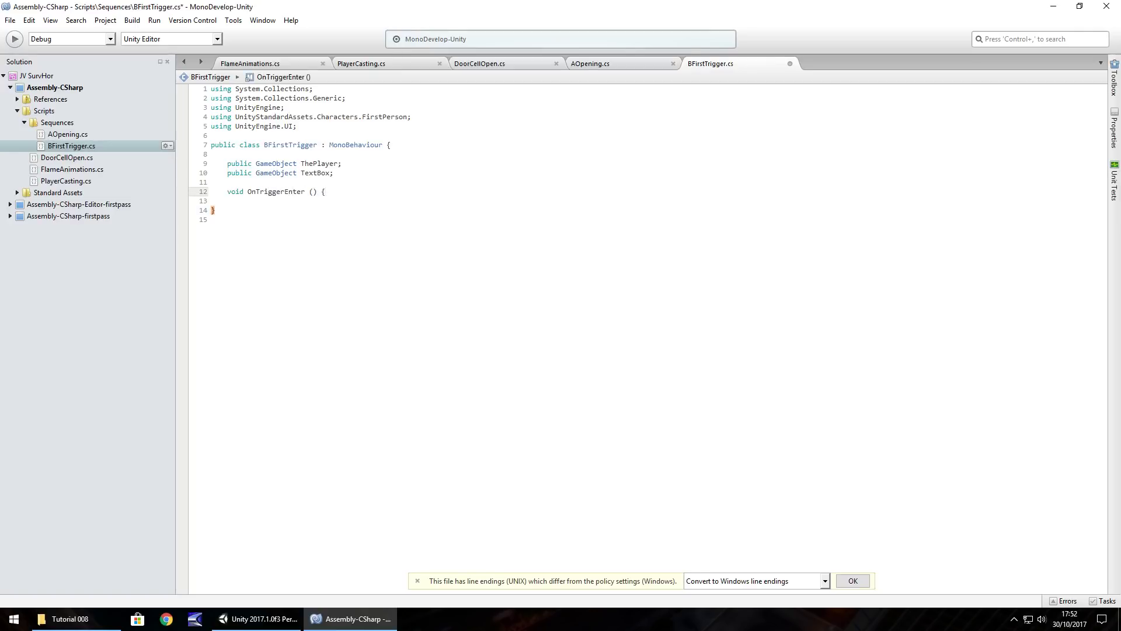
key("Return")
type("ThePlayer")
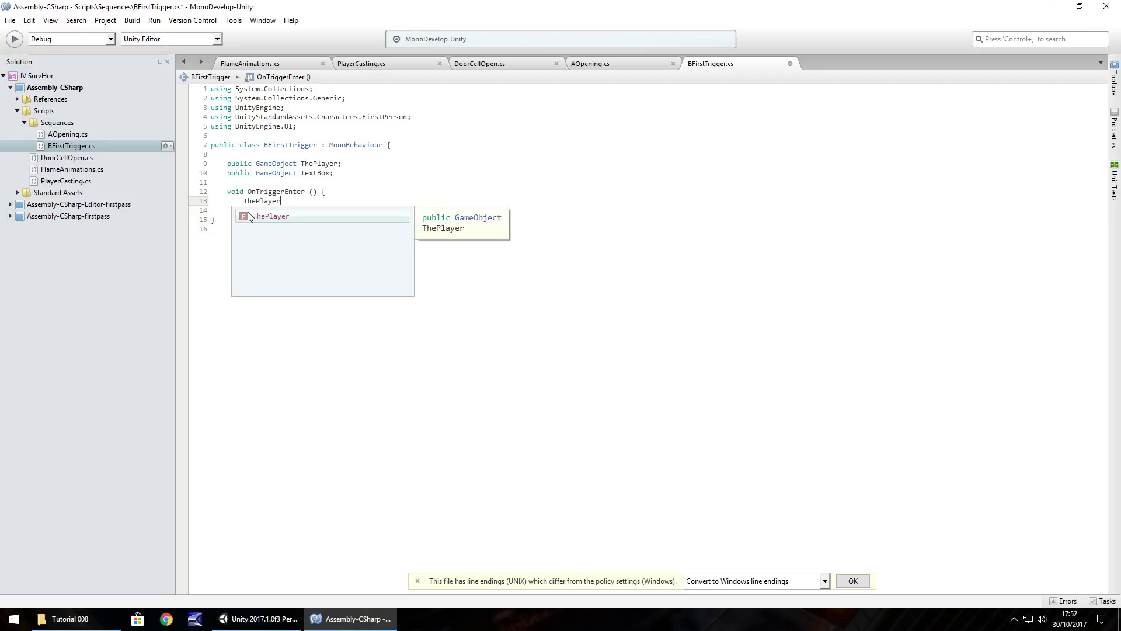
type(".GetCom")
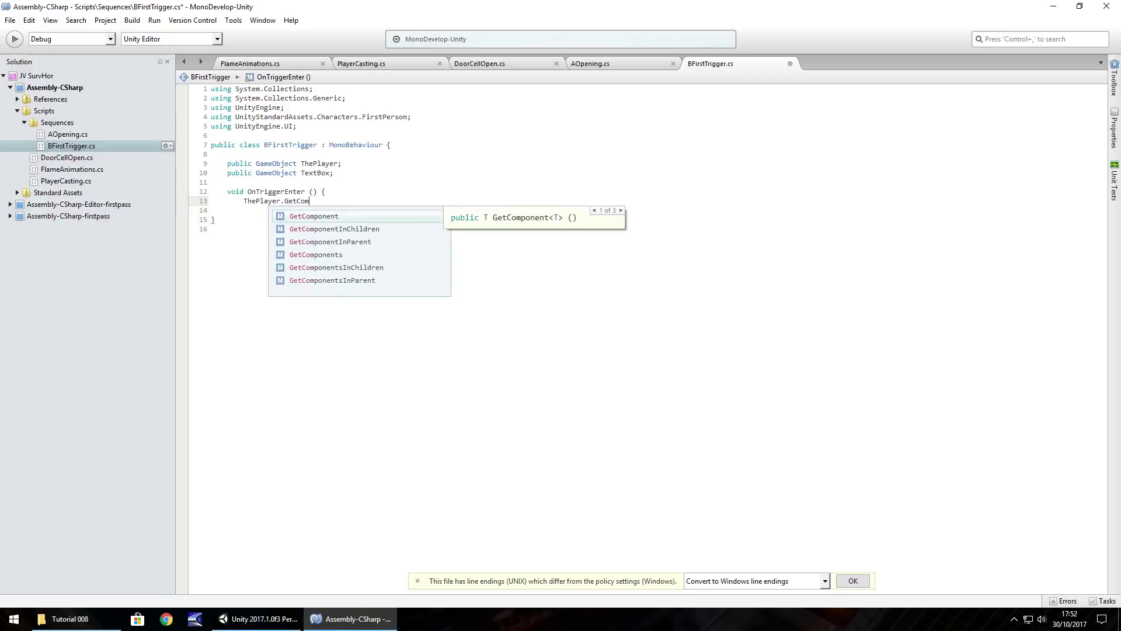
type("ponent<")
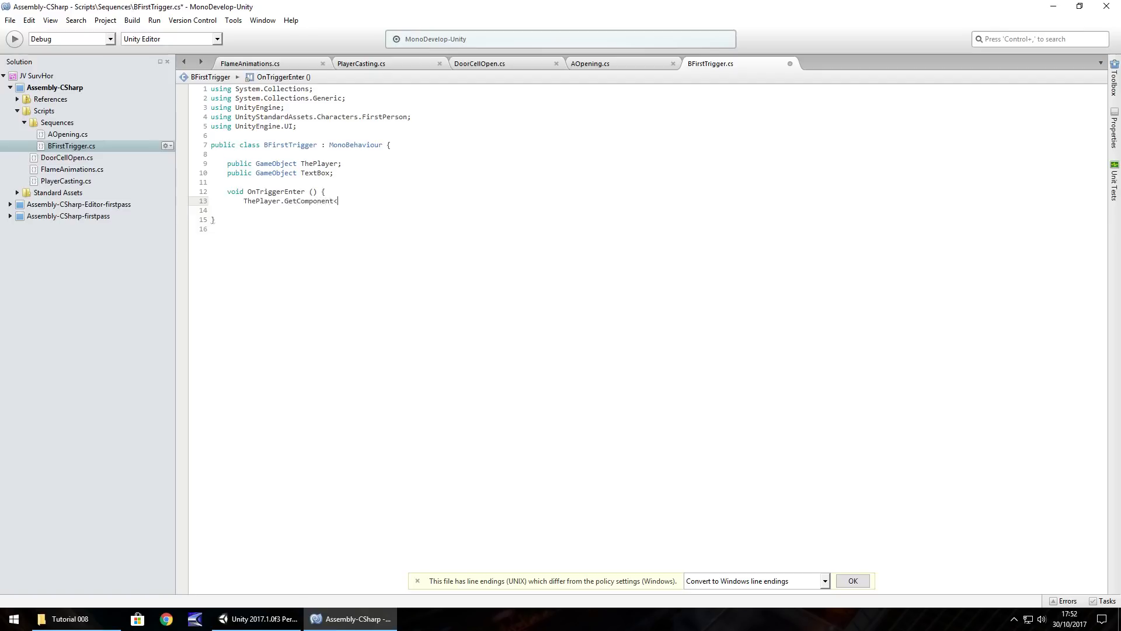
type("First")
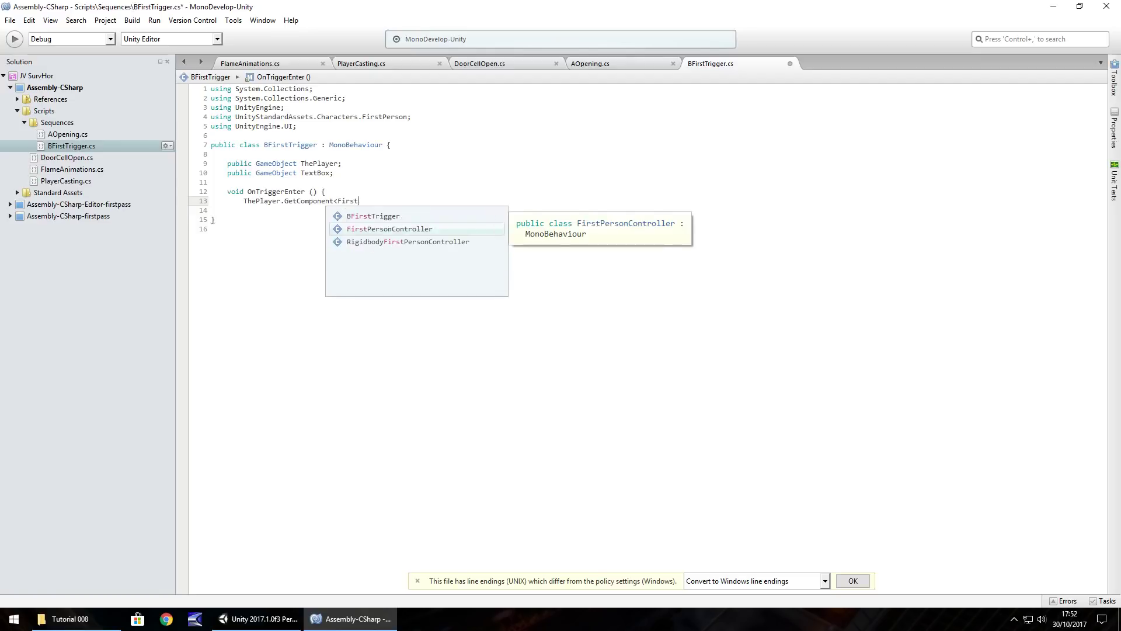
type("PersonController> ")
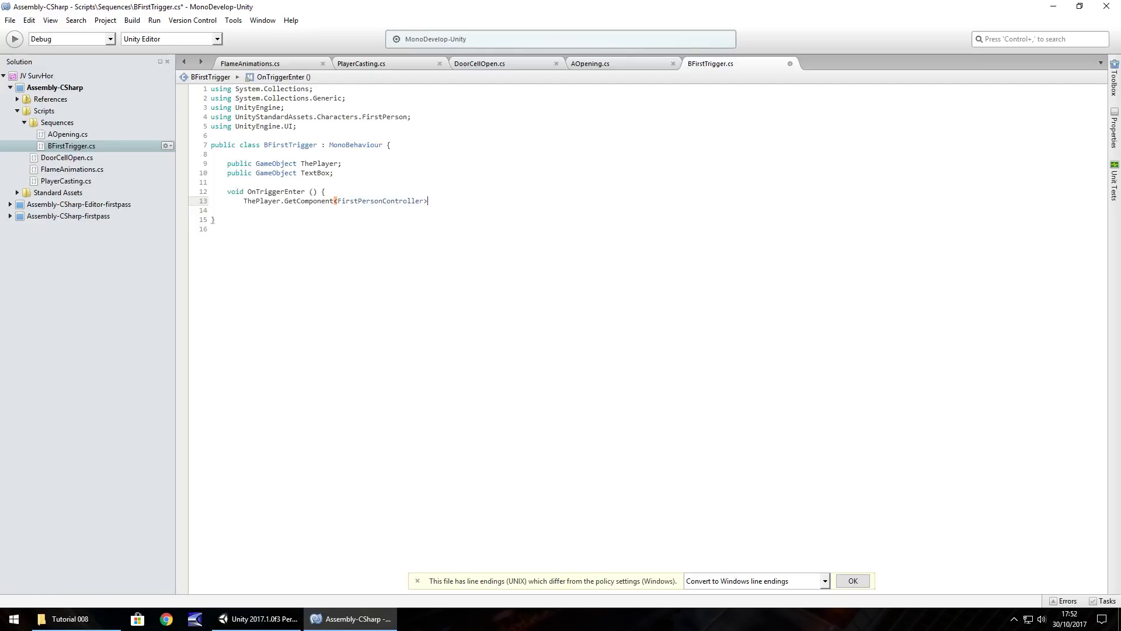
type("().en")
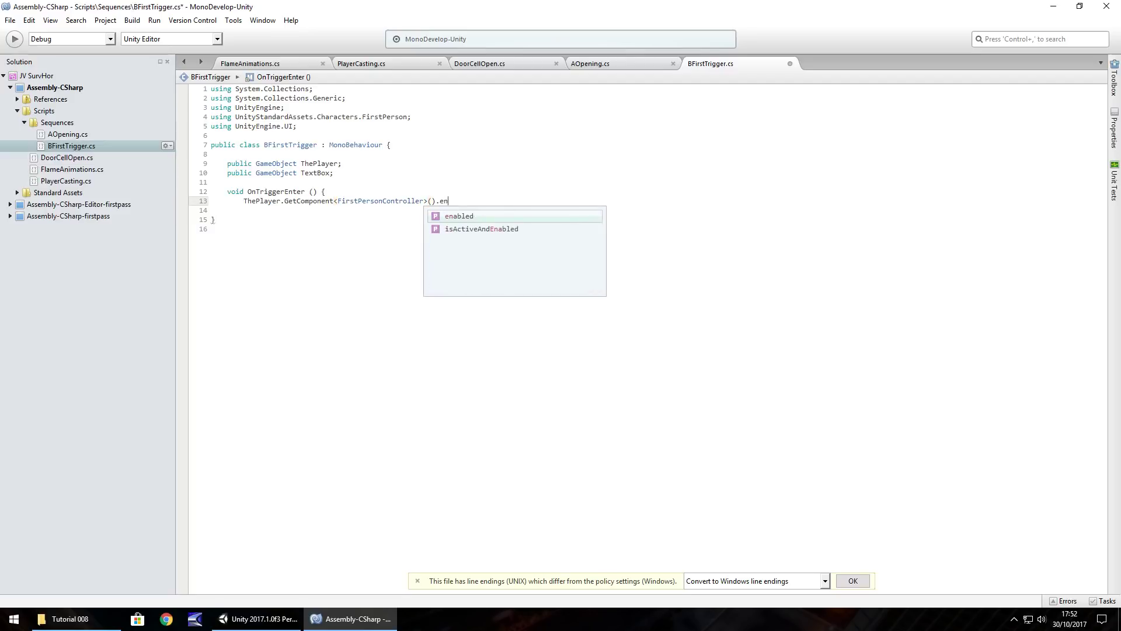
type("abled = false;")
key("Return")
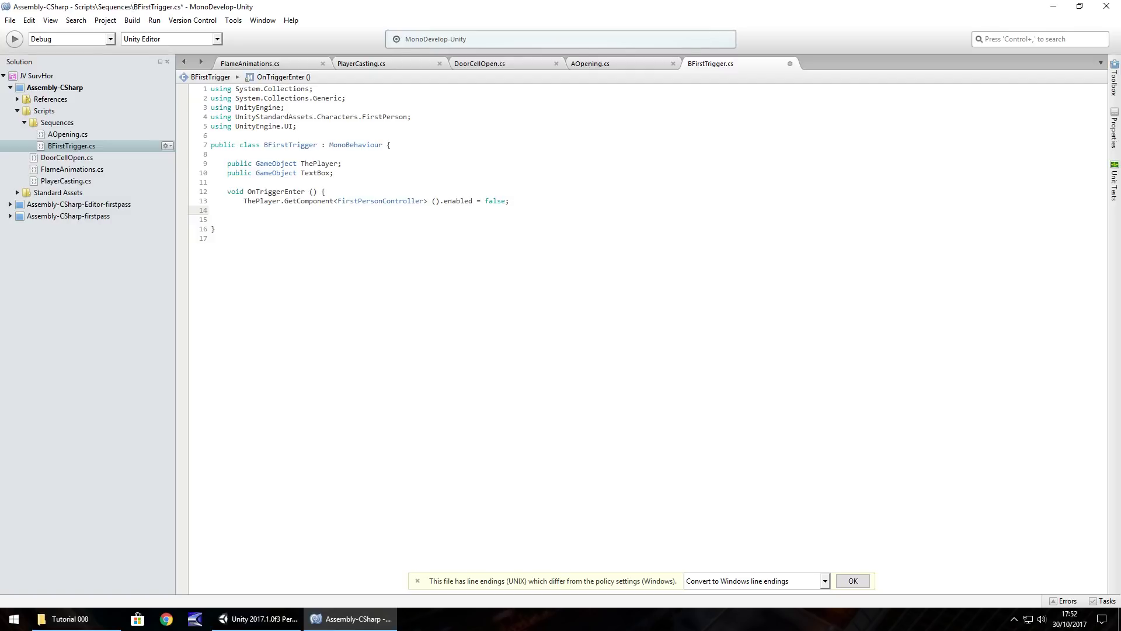
type("Sta")
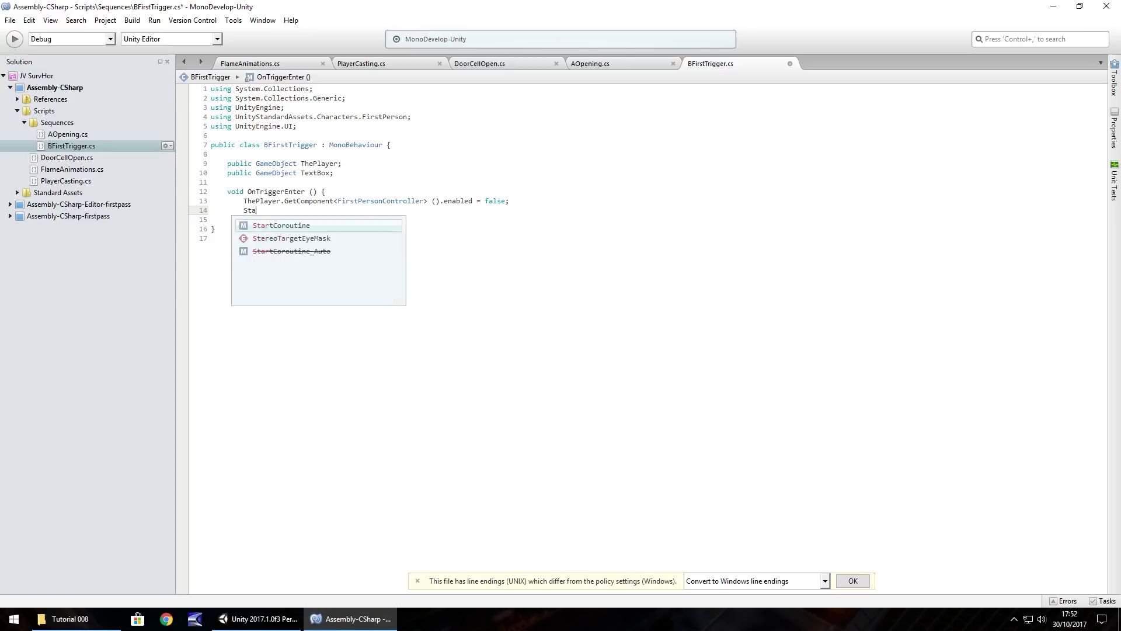
type("rtCoroutine (")
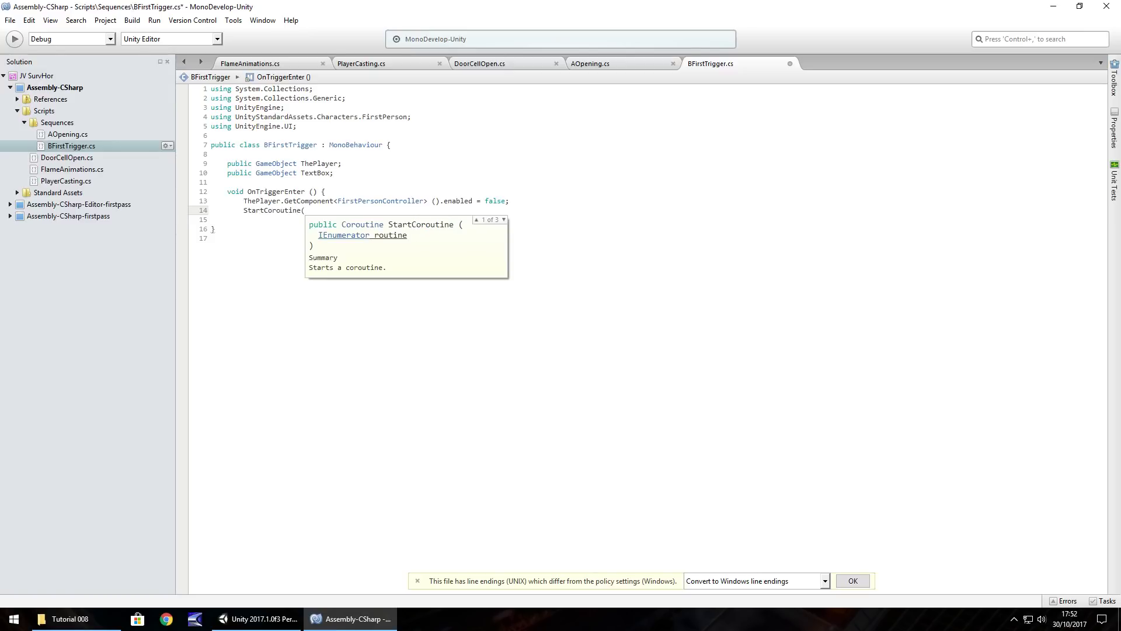
type("Scene")
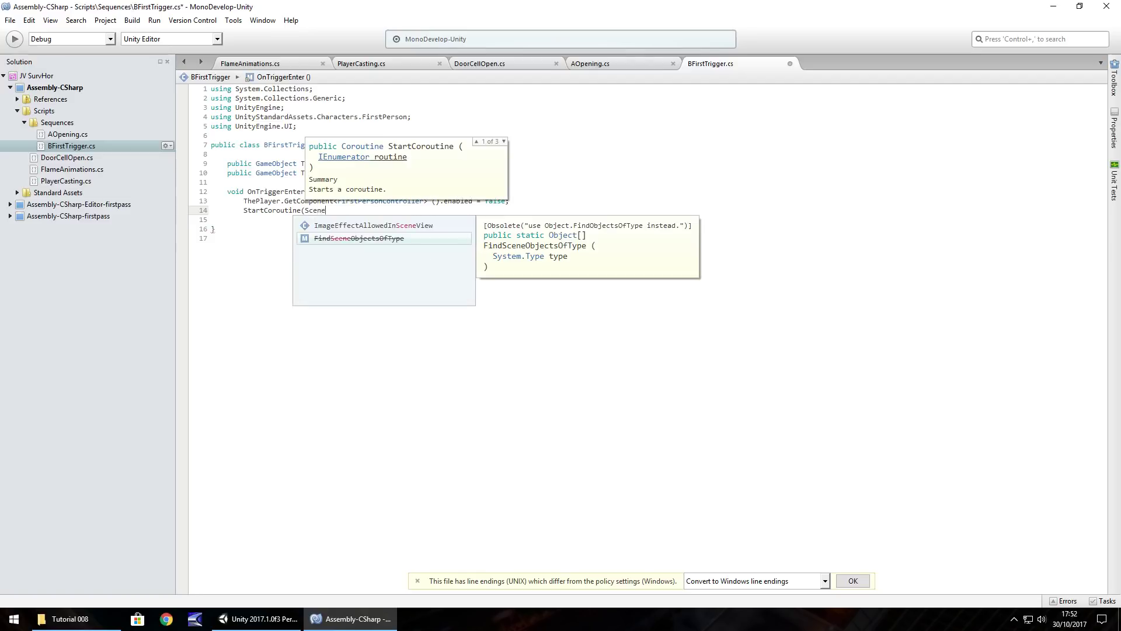
type("Player ")
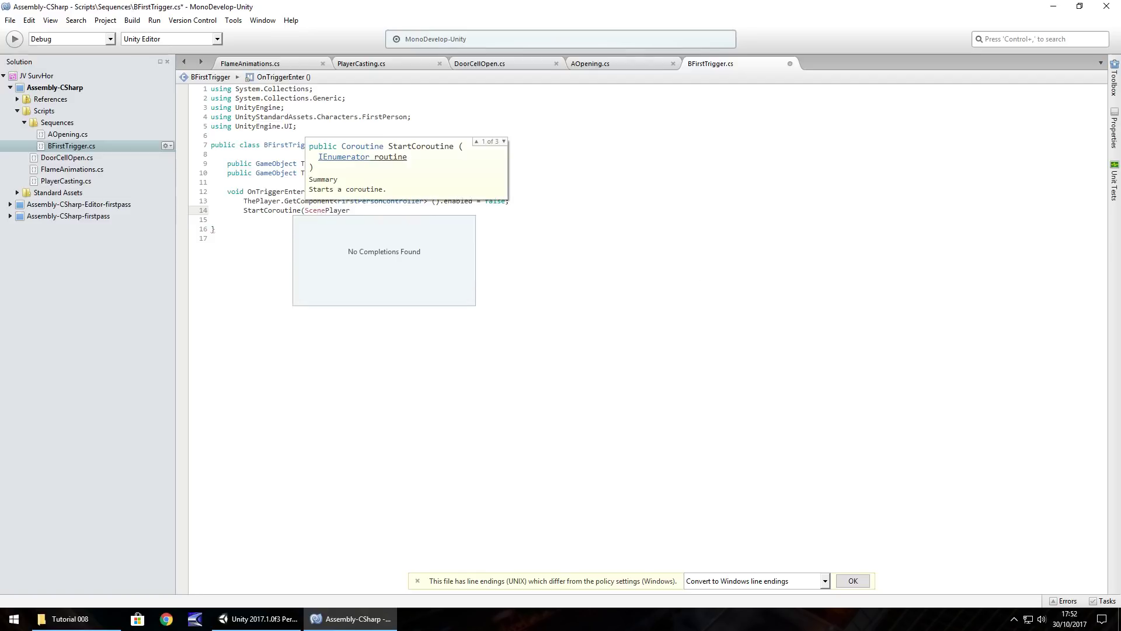
type("());")
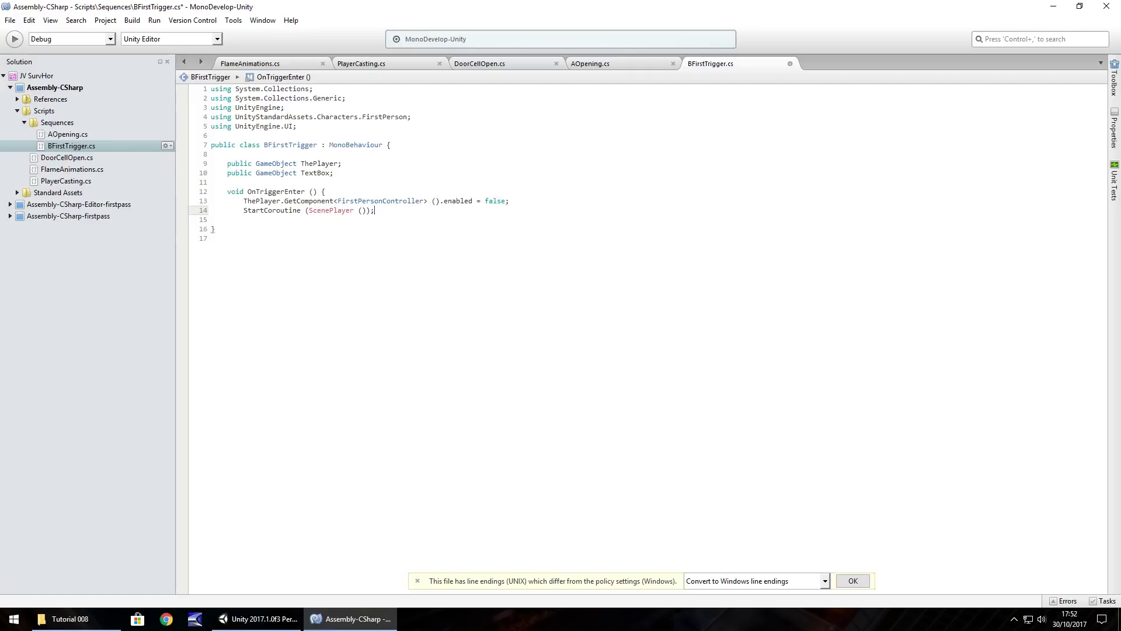
key("Return")
type("}")
key("Return")
key("Return")
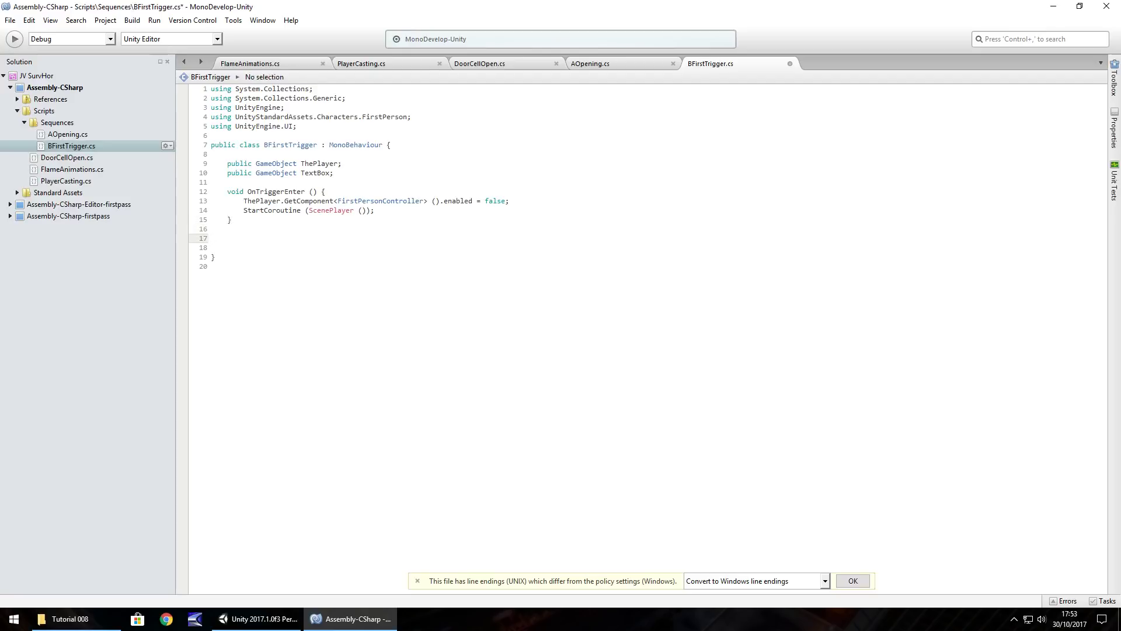
Step: Write IEnumerator ScenePlayer showing "Looks like a weapon on that table." then WaitForSeconds (2.5f)
type("IEnumerato")
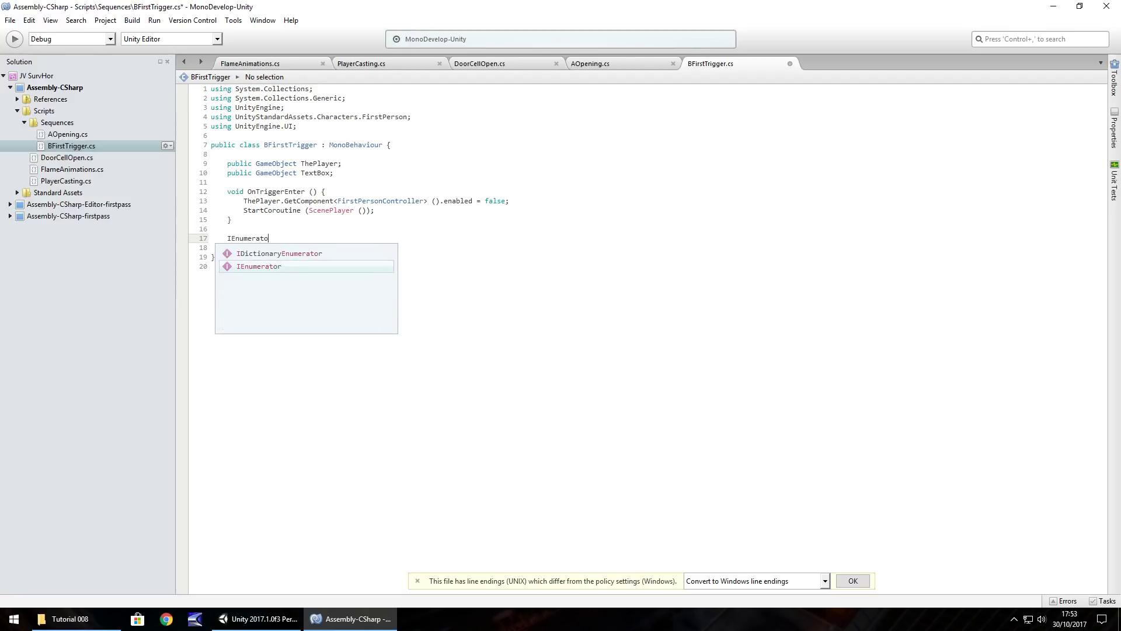
type("r")
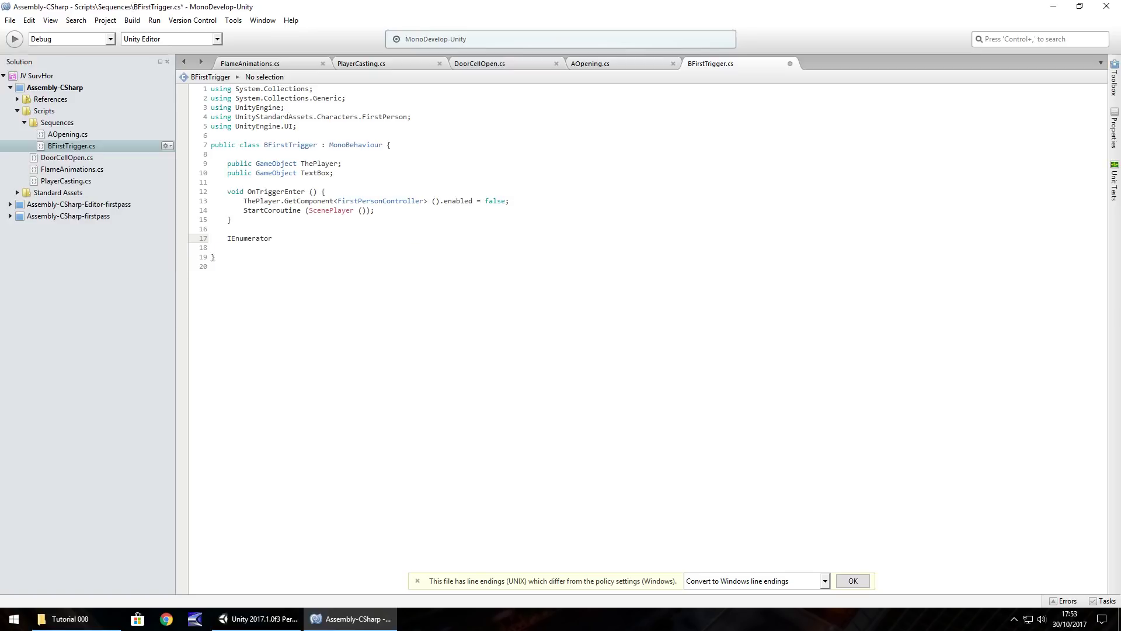
type(" ScenePlayer() {")
key("Return")
key("Return")
key("Return")
key("Return")
type("}")
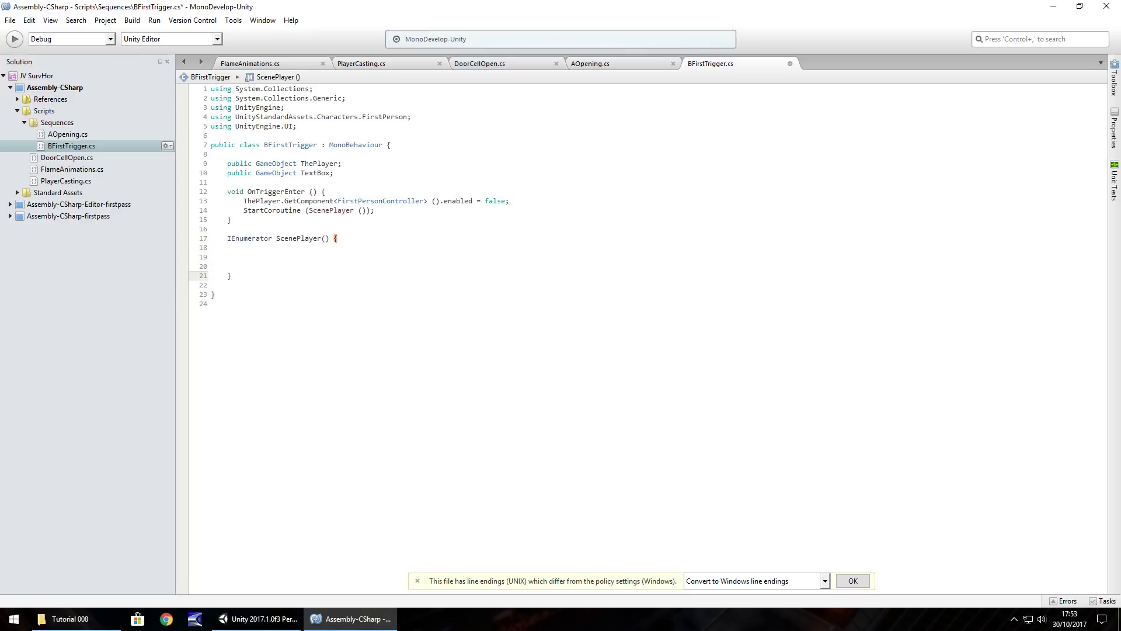
left_click(277, 247)
left_click(616, 63)
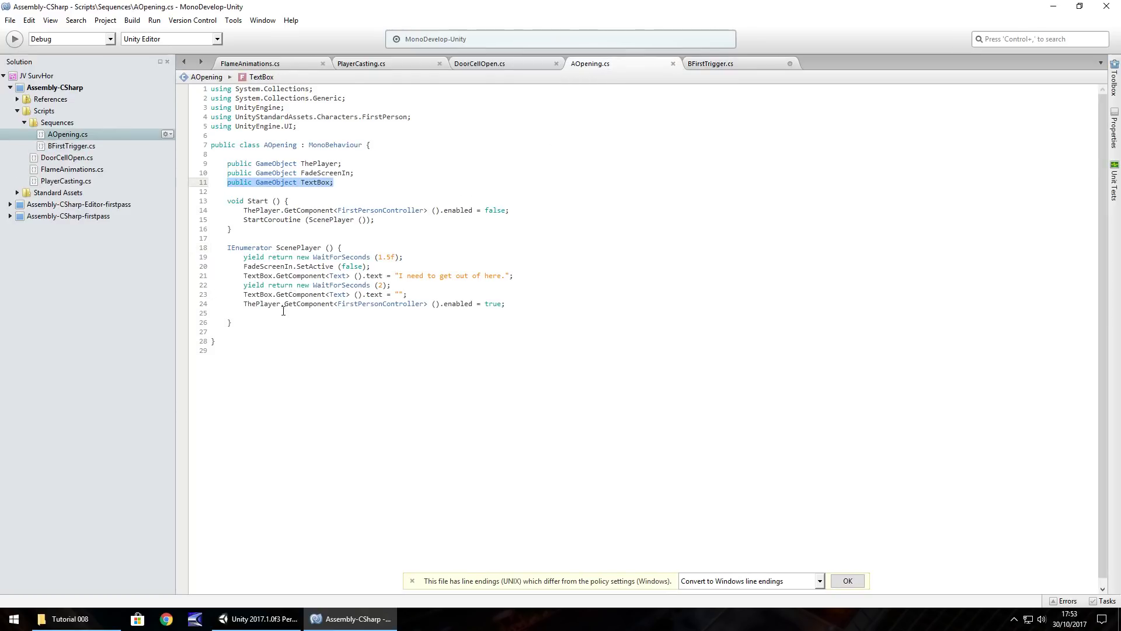
left_click(727, 66)
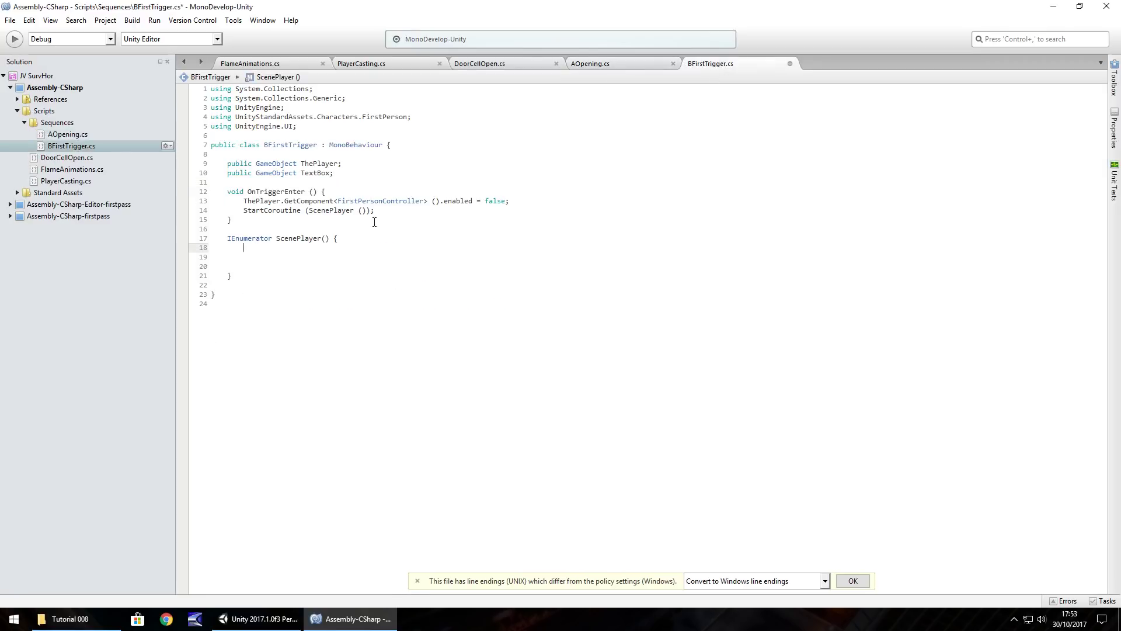
type("Tex")
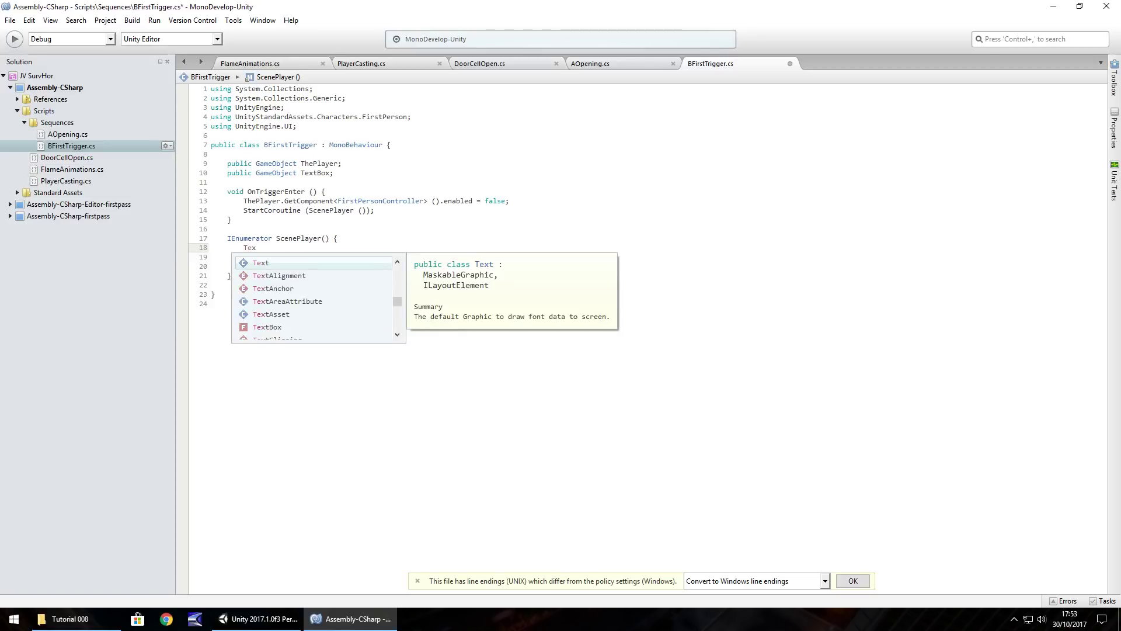
type("tBox.Ge")
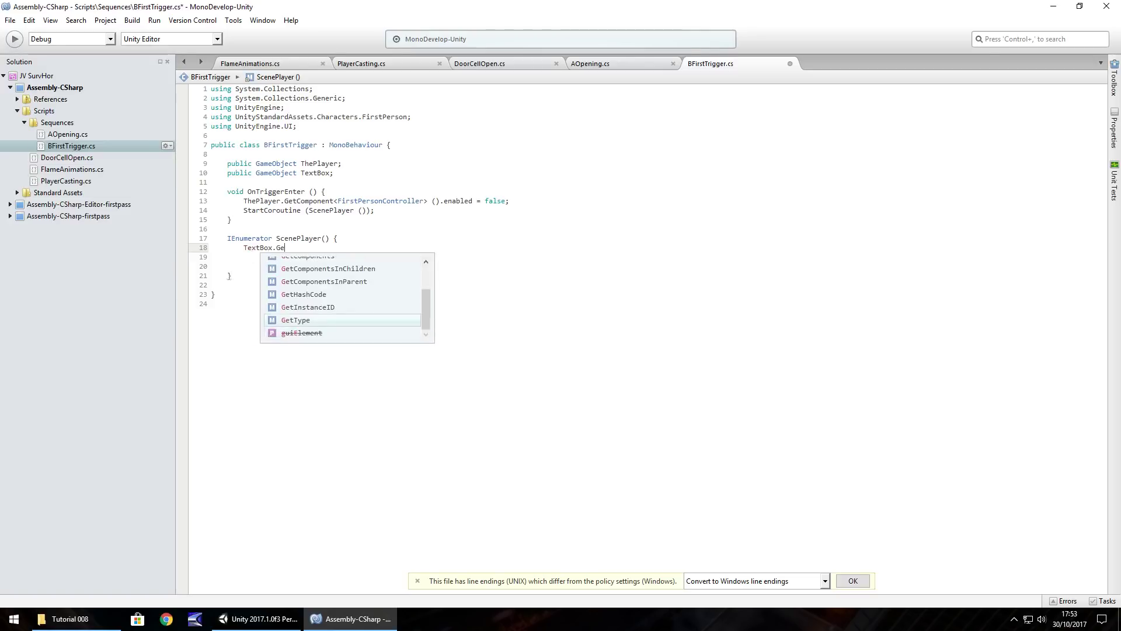
type("tComponent")
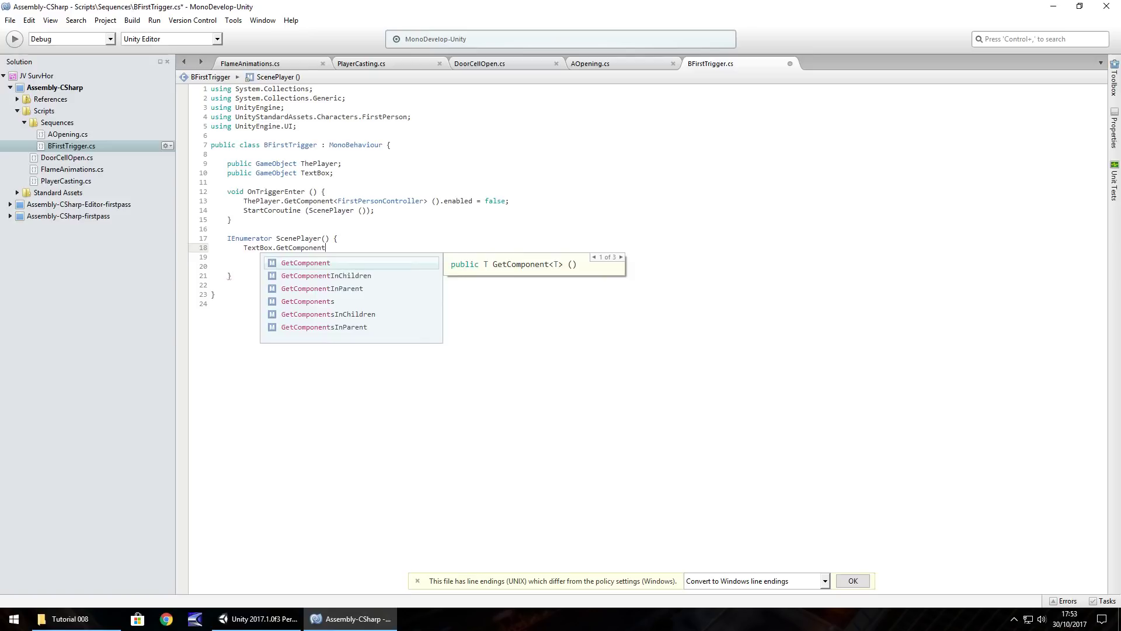
type("<Tex")
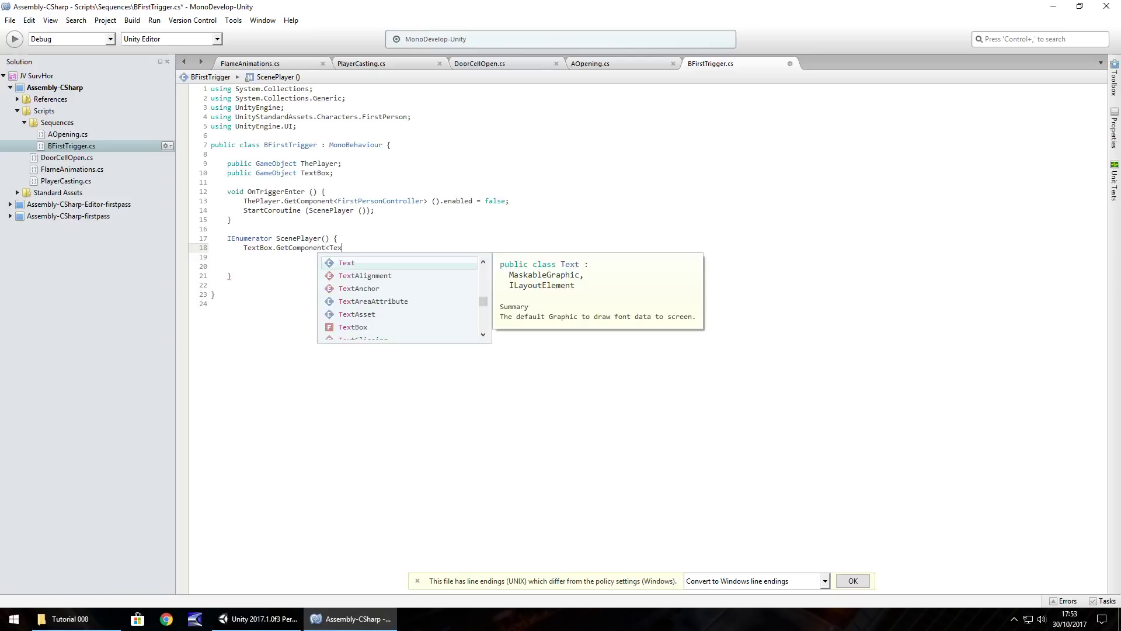
type("t> ()")
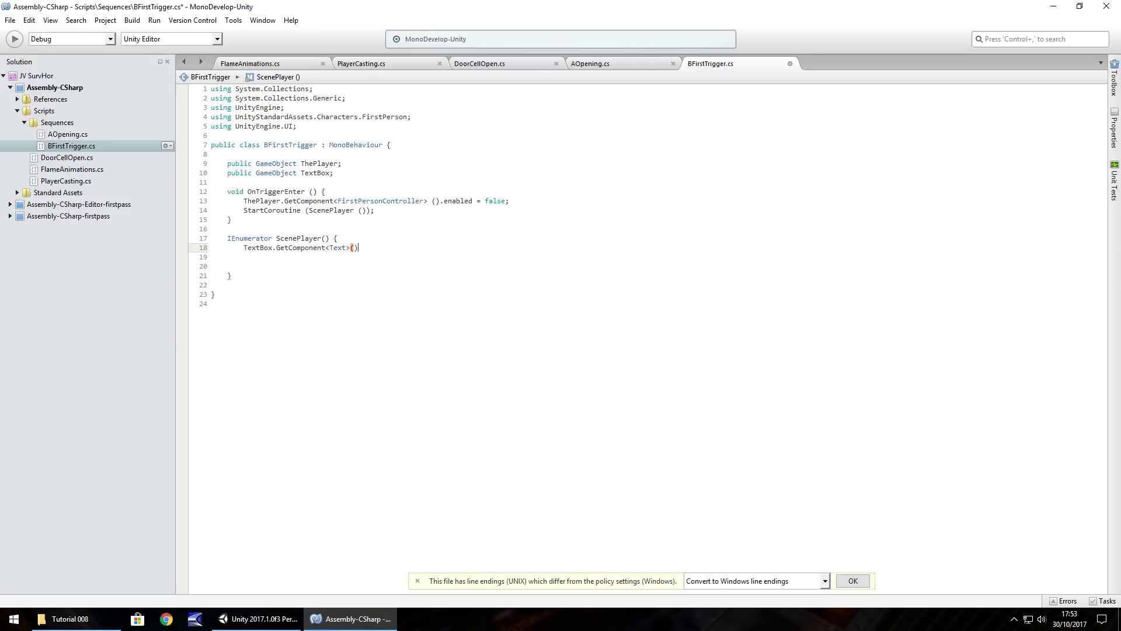
type(".text = \"Looks like a weapon on that table.\";")
key("Return")
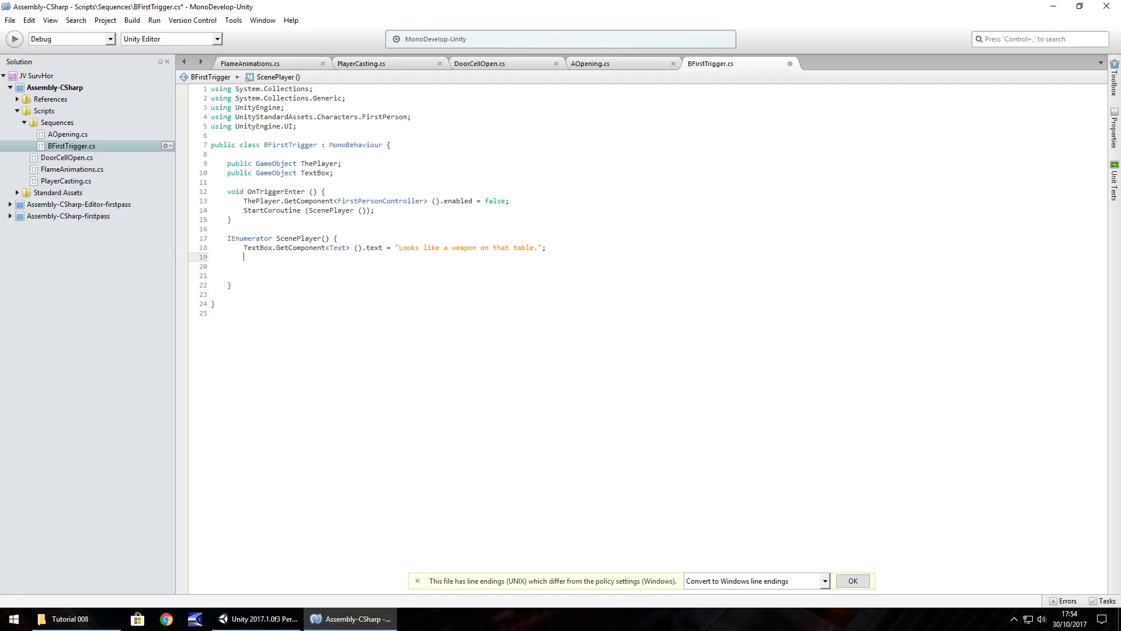
type("yield ")
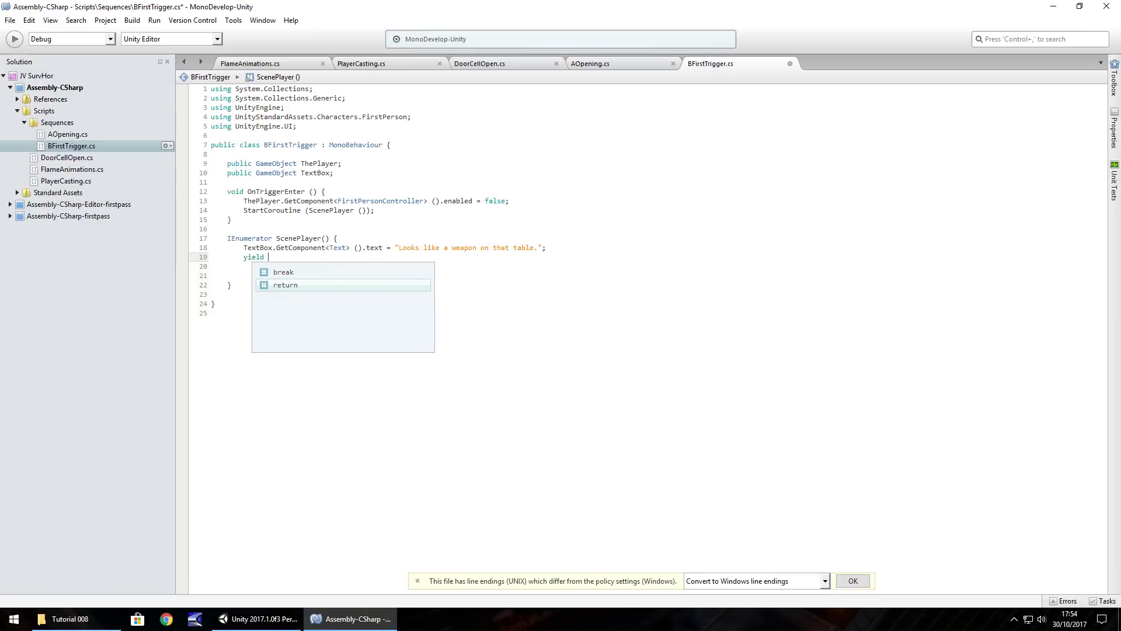
type("return new ")
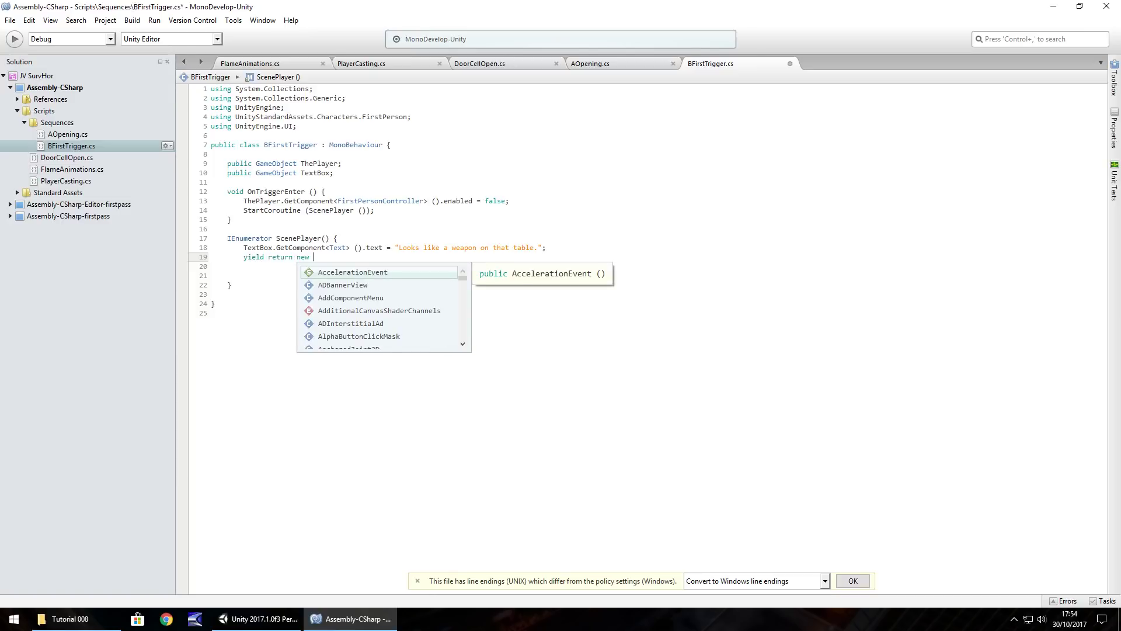
type("WaitForS")
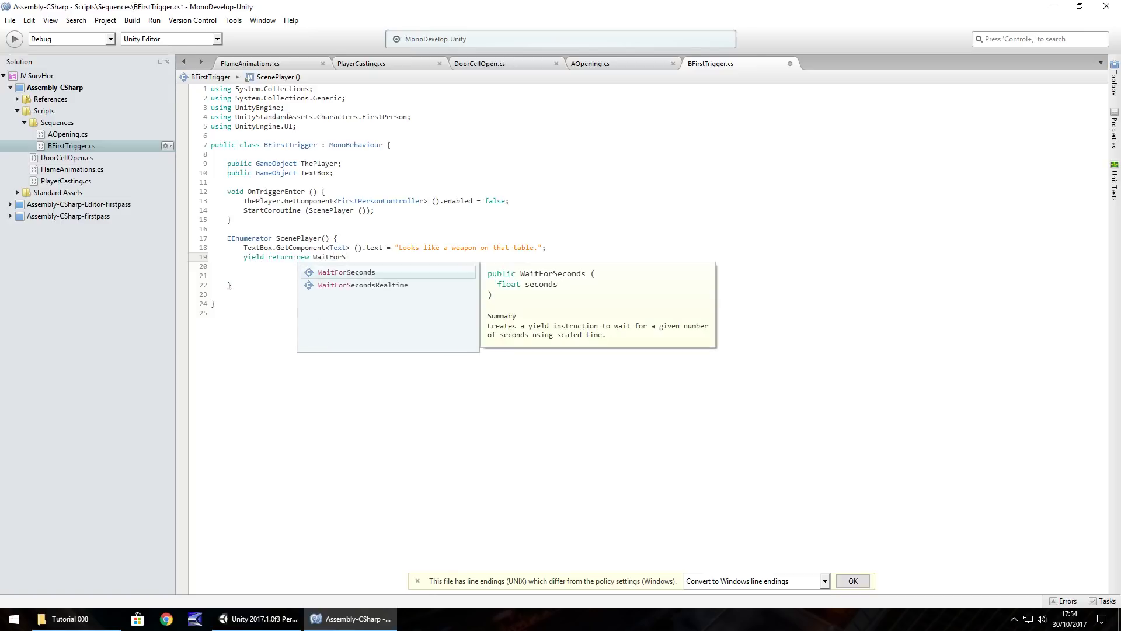
type("econds (")
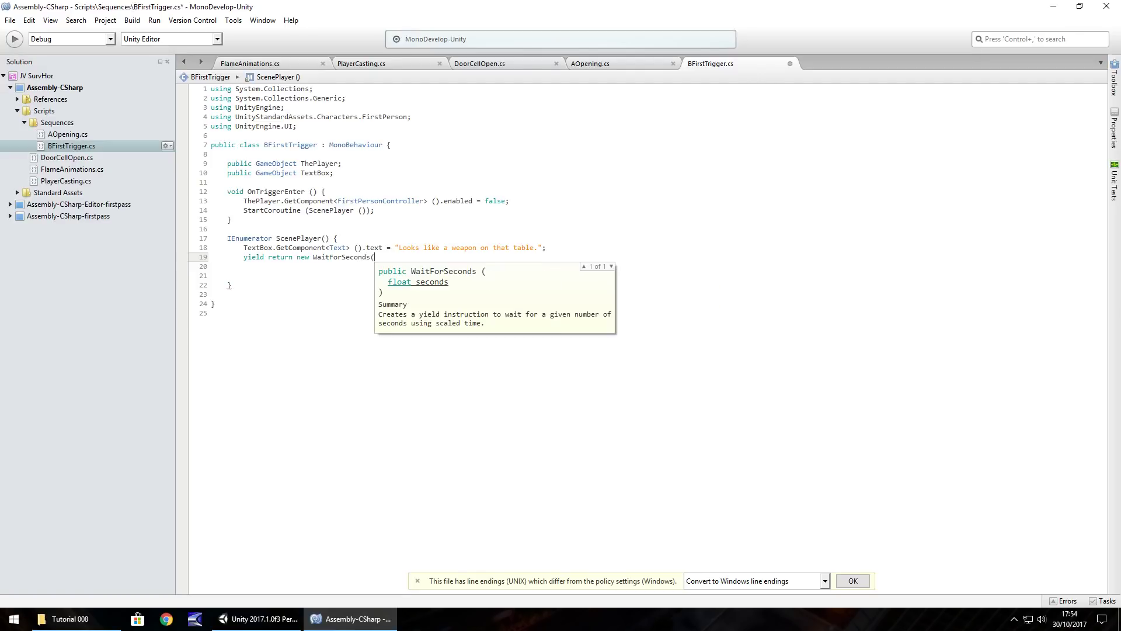
type("2.5f")
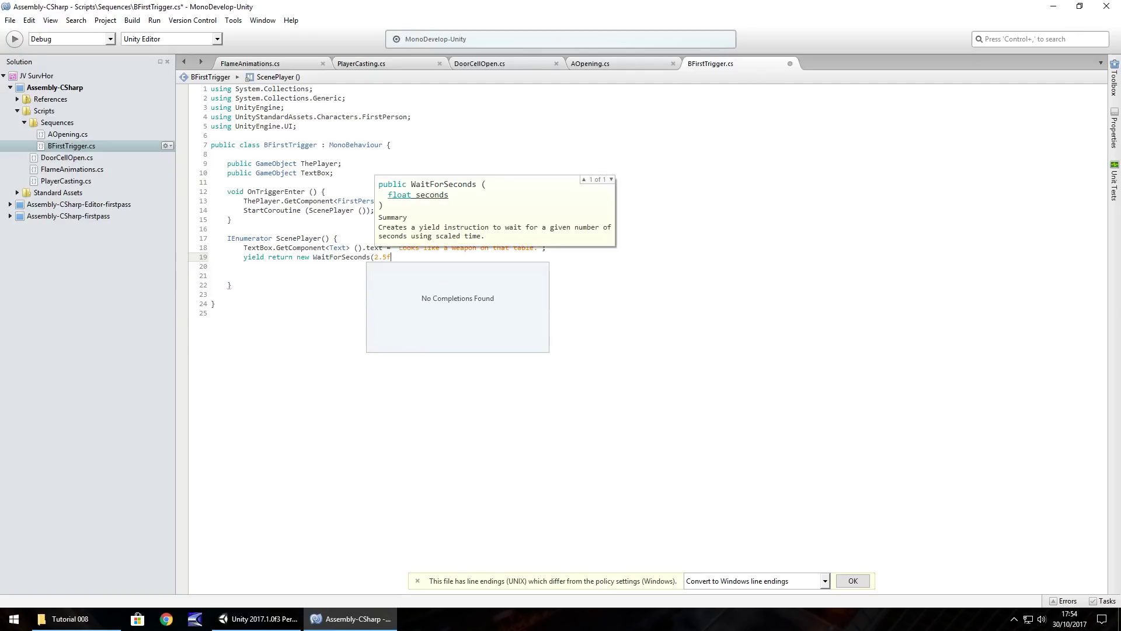
type(");")
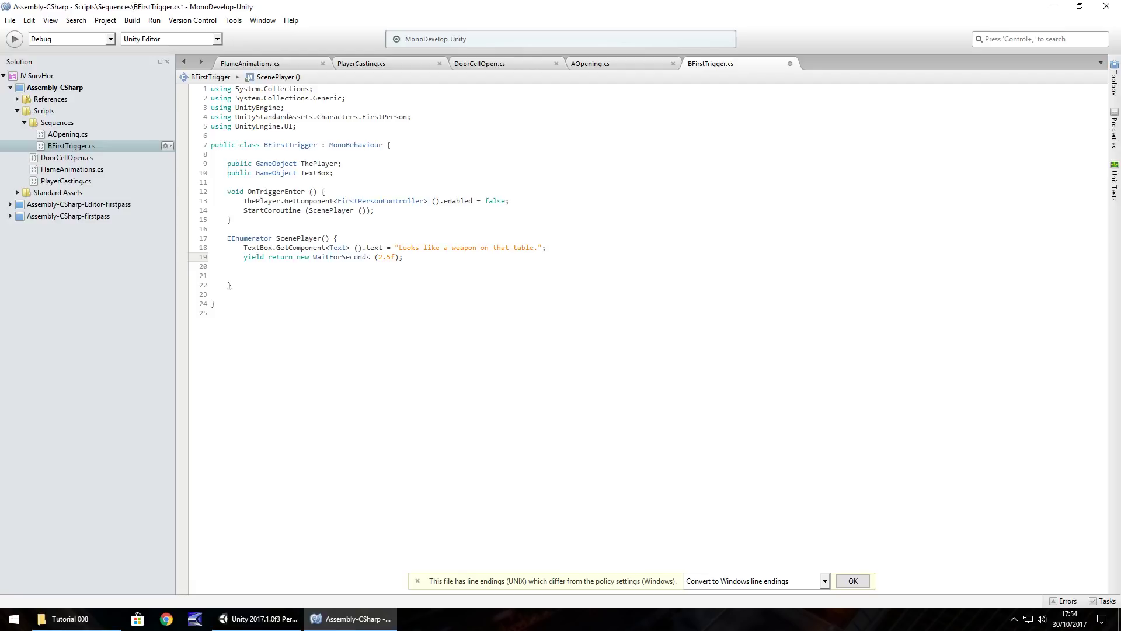
key("Return")
Step: Duplicate the message statement onto line 20 and empty its string
left_click_drag(243, 248, 549, 248)
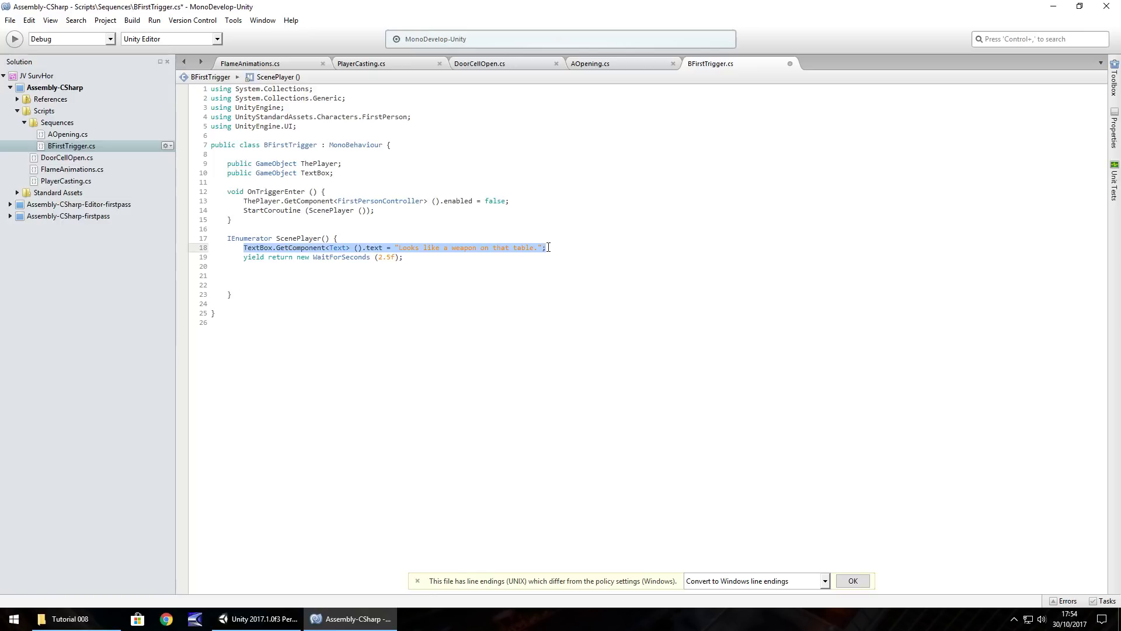
key("ctrl+c")
left_click(354, 266)
key("ctrl+v")
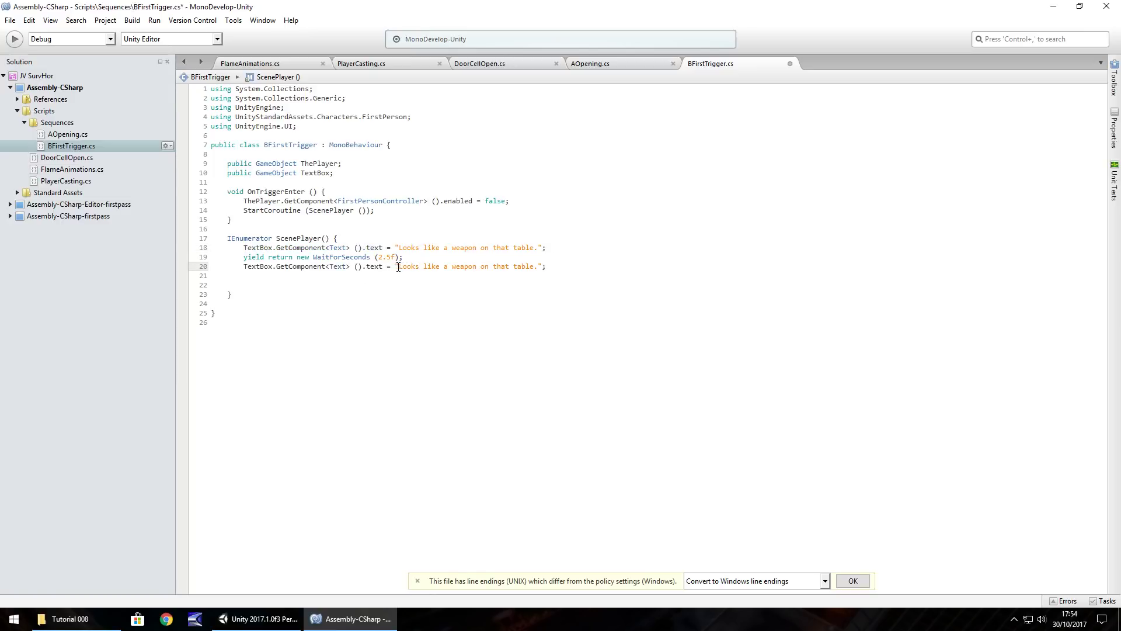
left_click_drag(398, 267, 536, 265)
key("BackSpace")
key("Return")
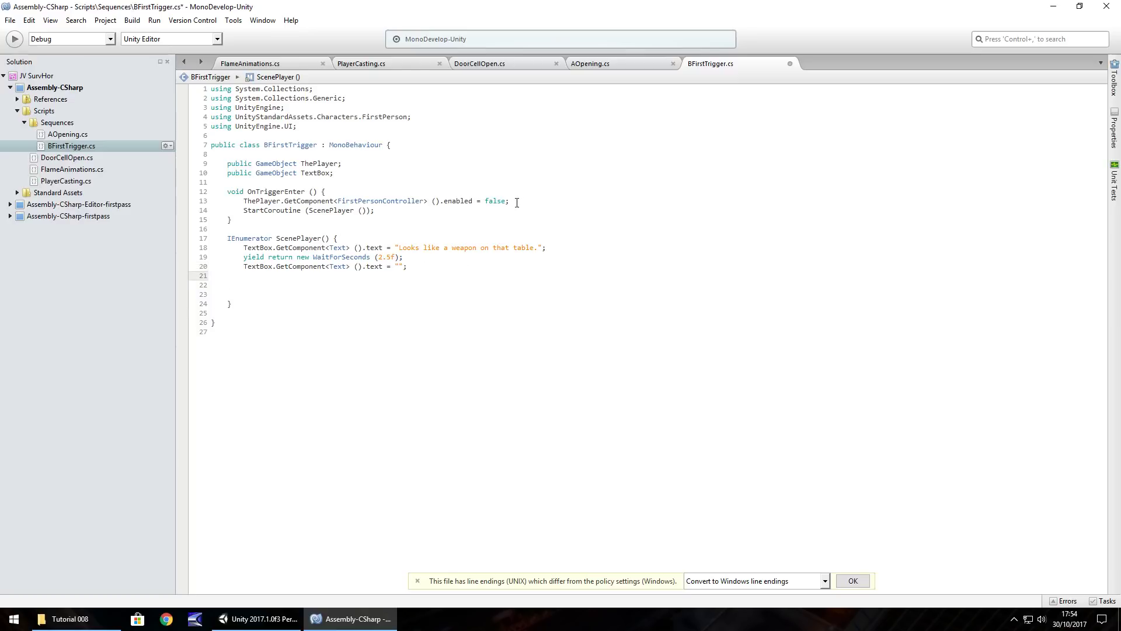
Step: Copy the controller-disabling statement to line 21 and change false to true
left_click_drag(518, 200, 245, 202)
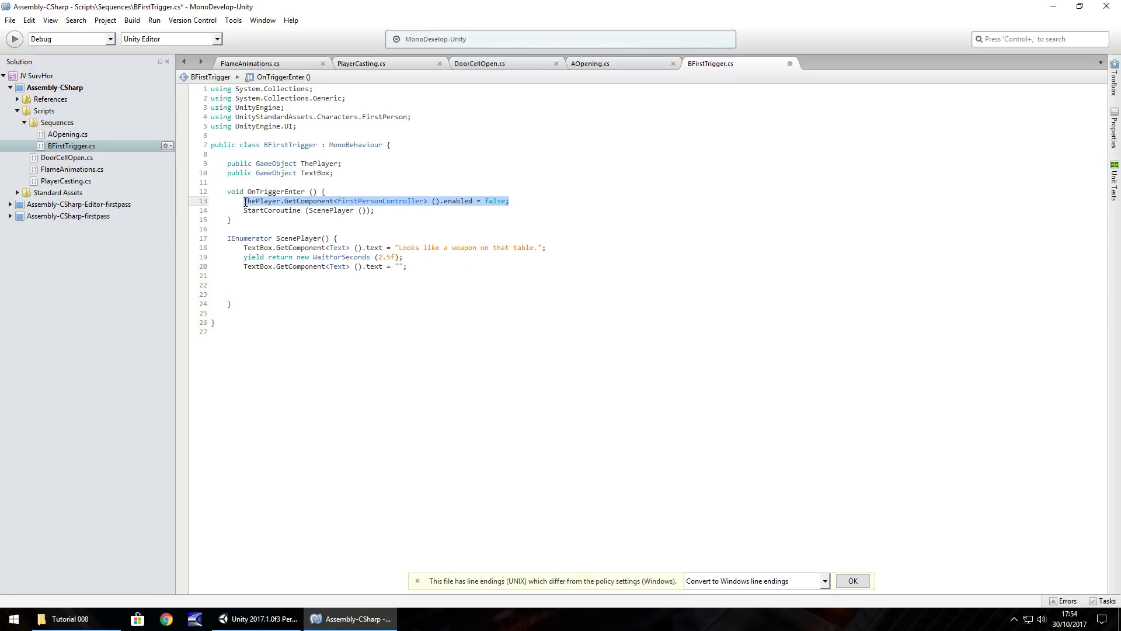
left_click(267, 273)
key("ctrl+v")
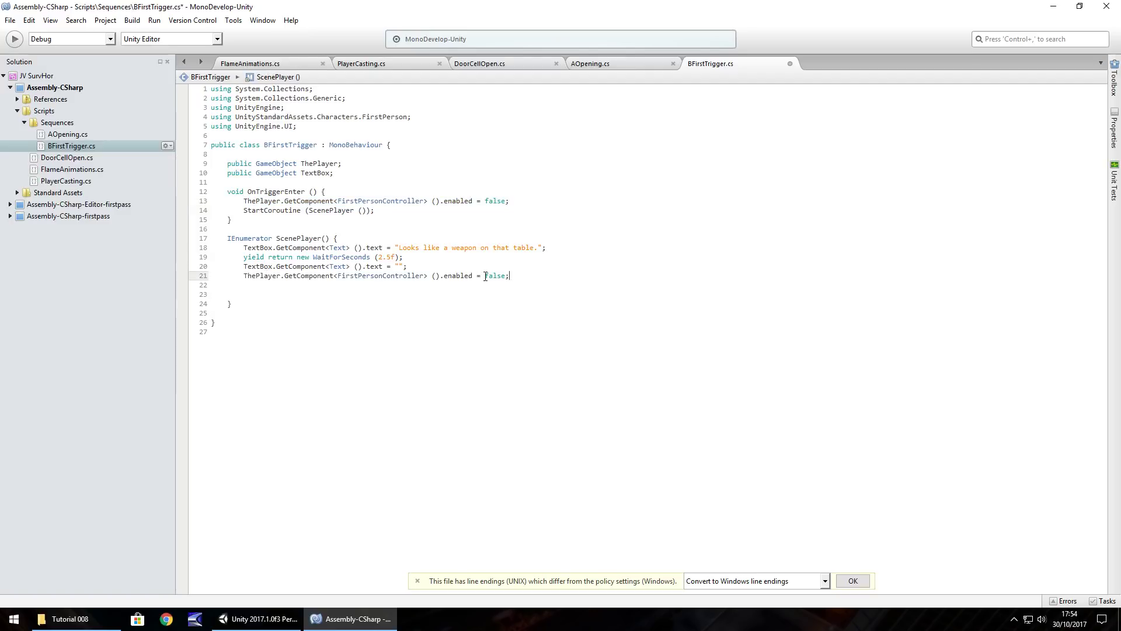
left_click(486, 275)
left_click_drag(486, 275, 505, 277)
type("true")
left_click(356, 178)
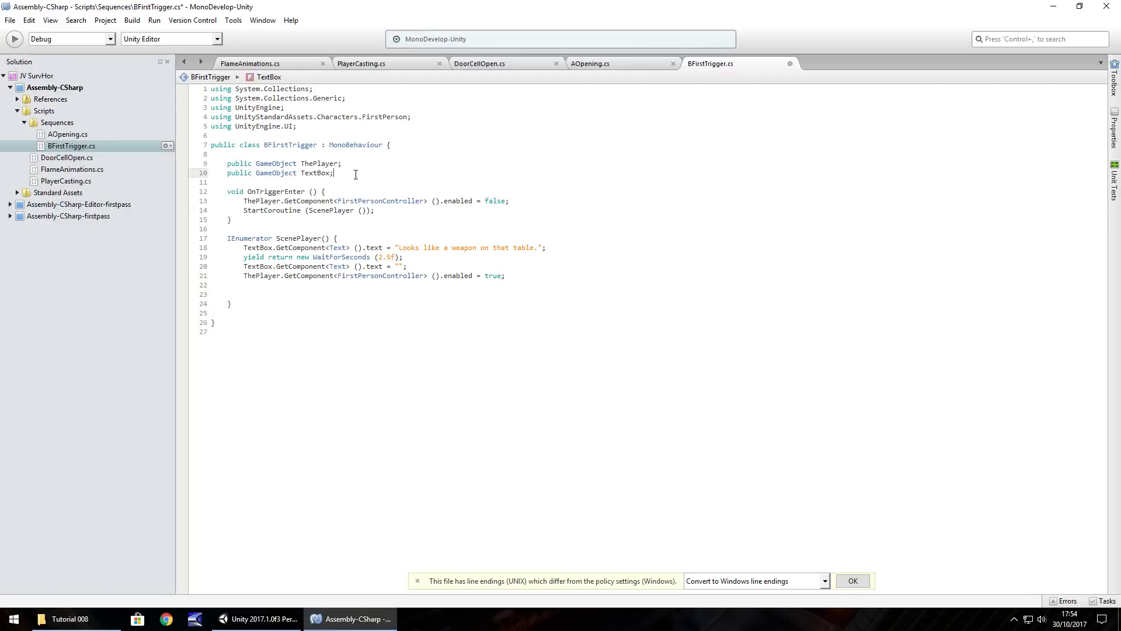
Step: Declare 'public GameObject TheMarker;', add 'TheMarker.SetActive (true);' at ScenePlayer's end, and save BFirstTrigger.cs
key("Return")
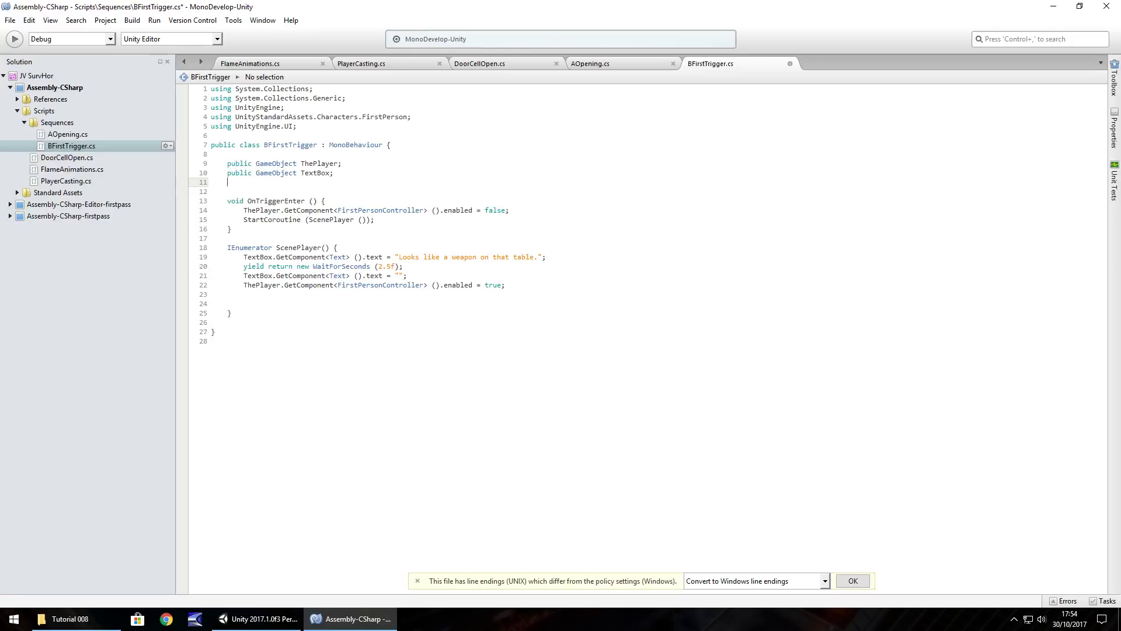
type("publi")
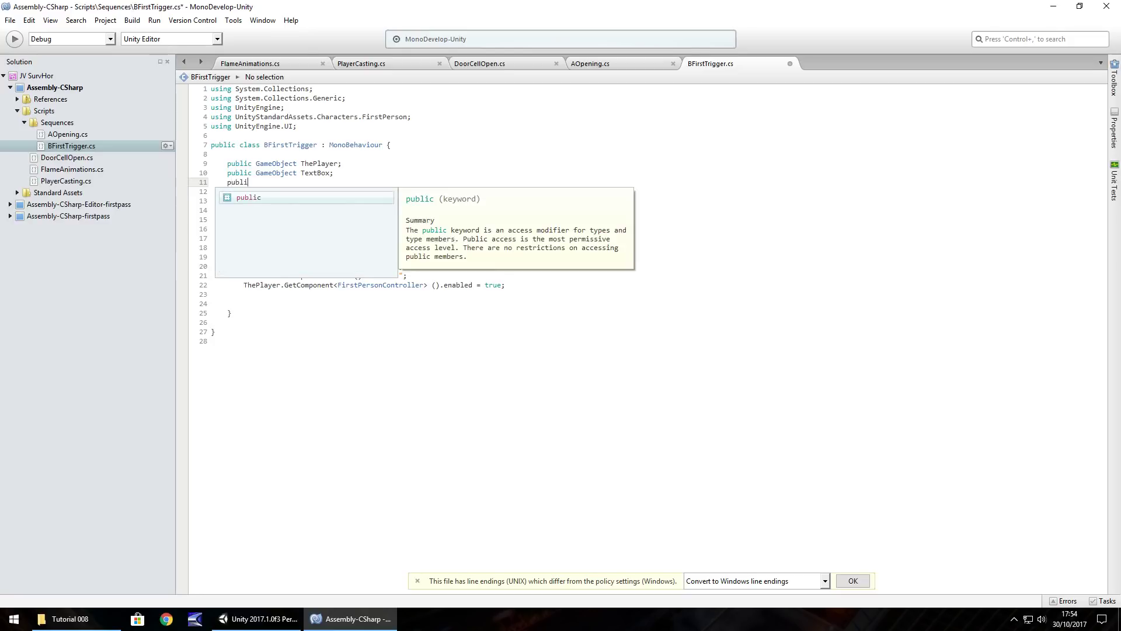
type("c GameOn")
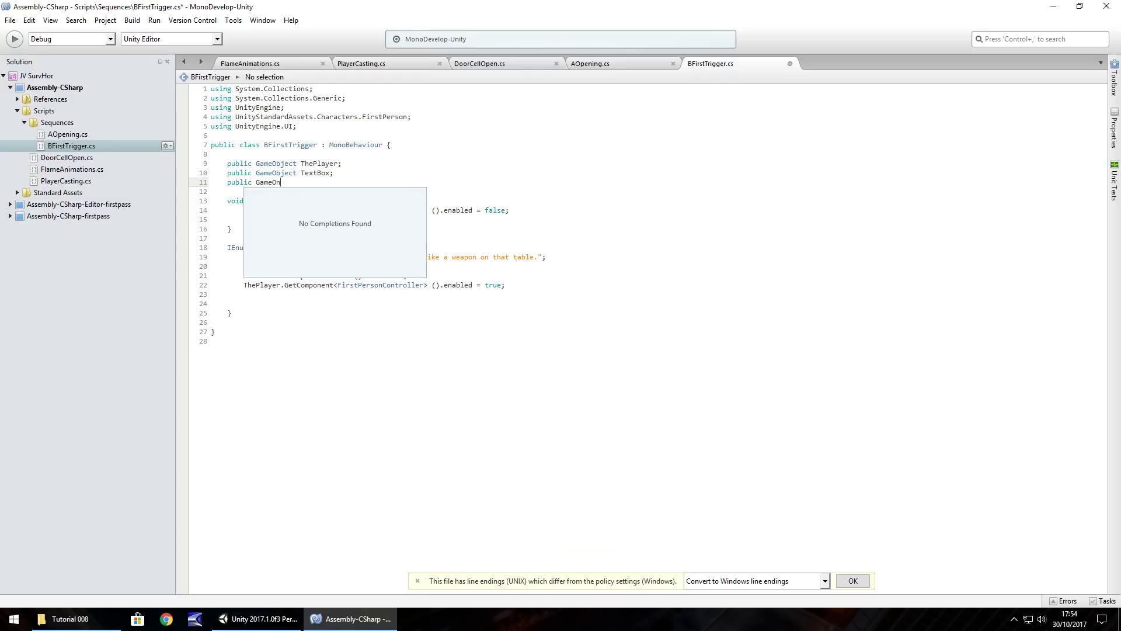
key("BackSpace")
type("bjec")
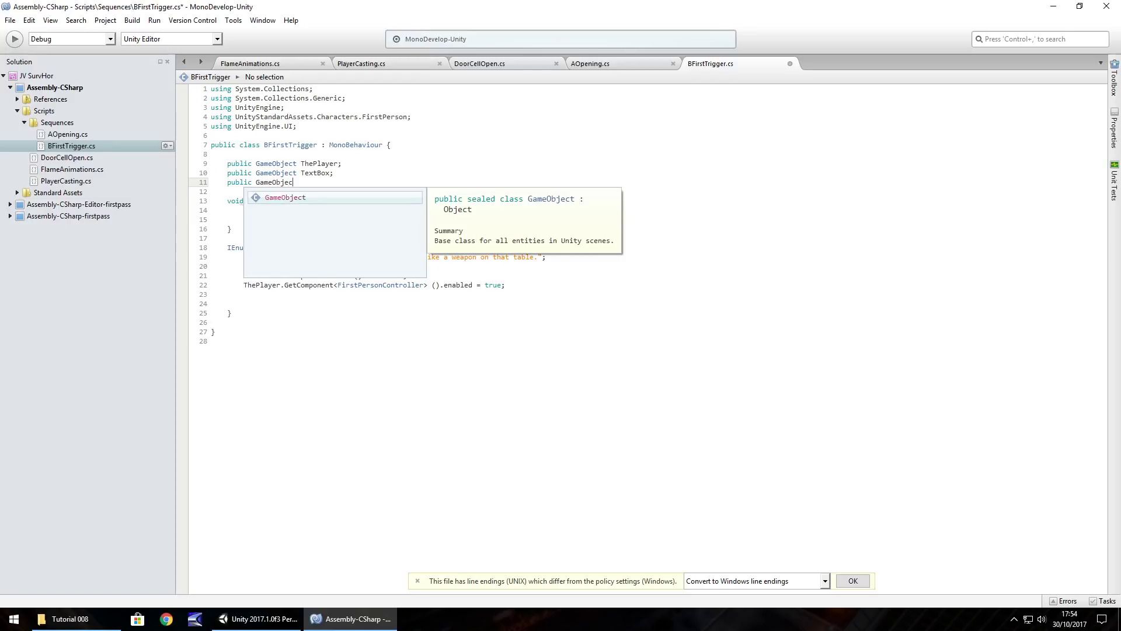
type("t TheMarker;")
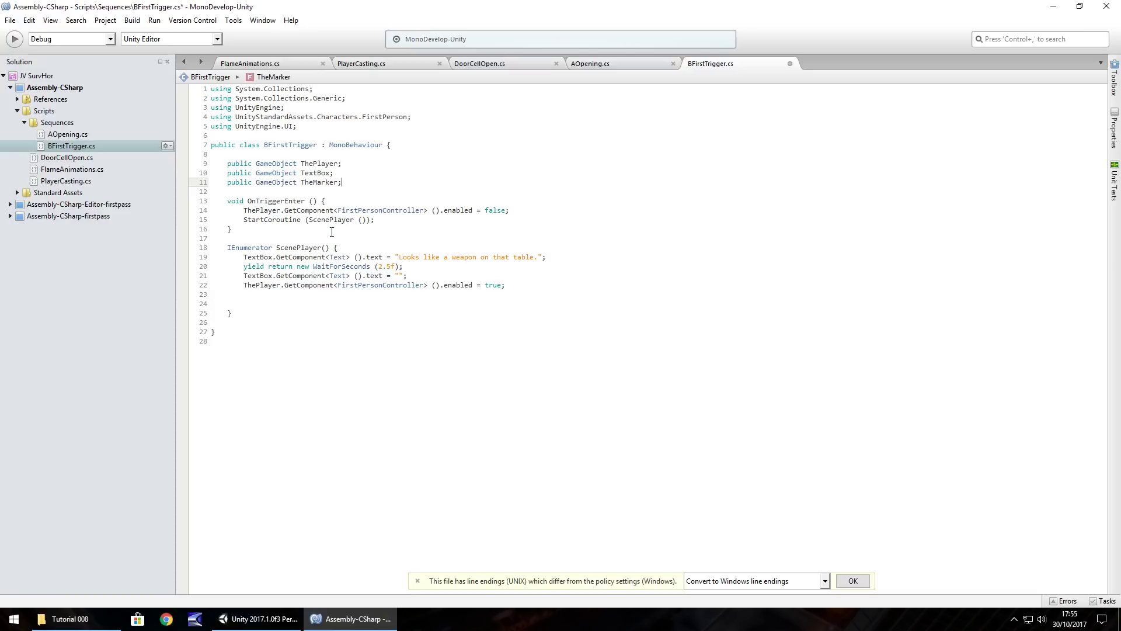
left_click(277, 293)
type("T")
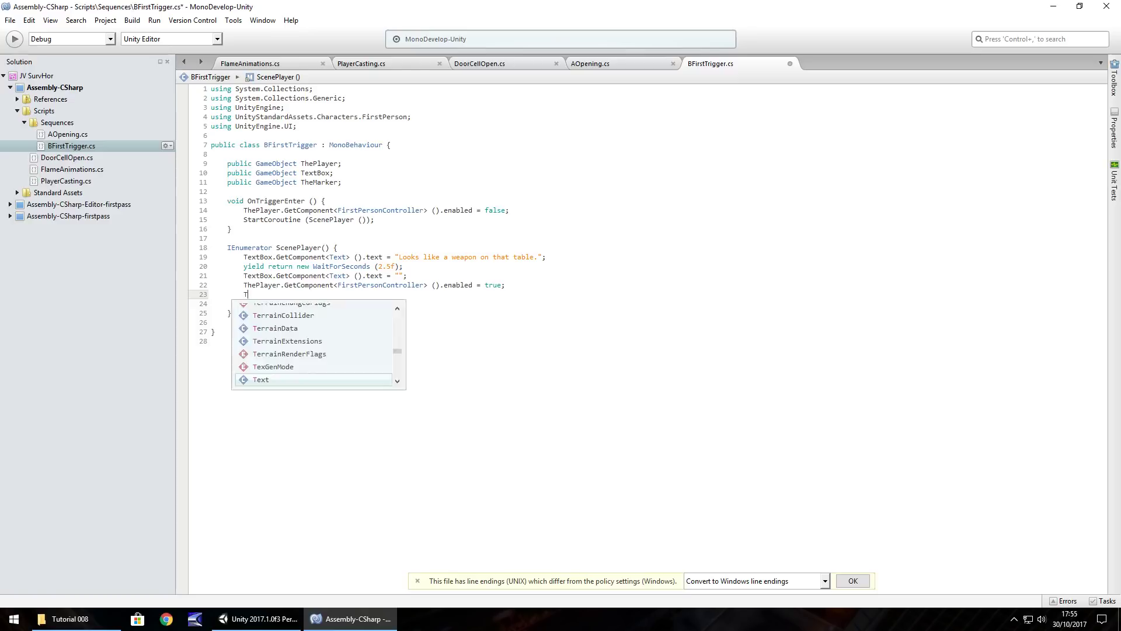
type("heMarker.")
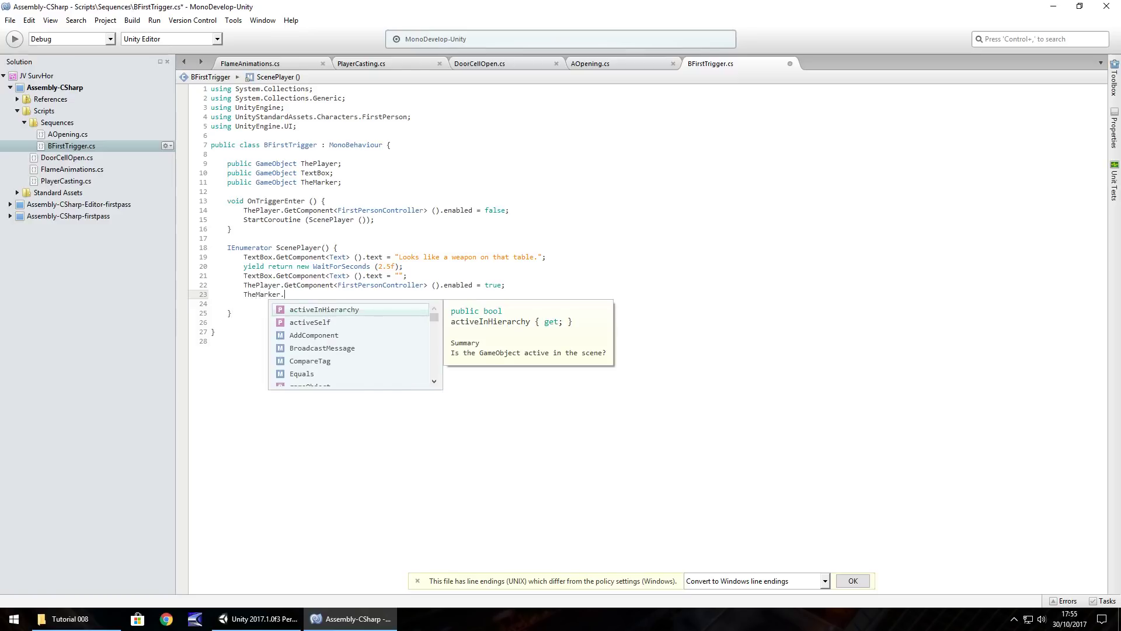
type("SetActive (")
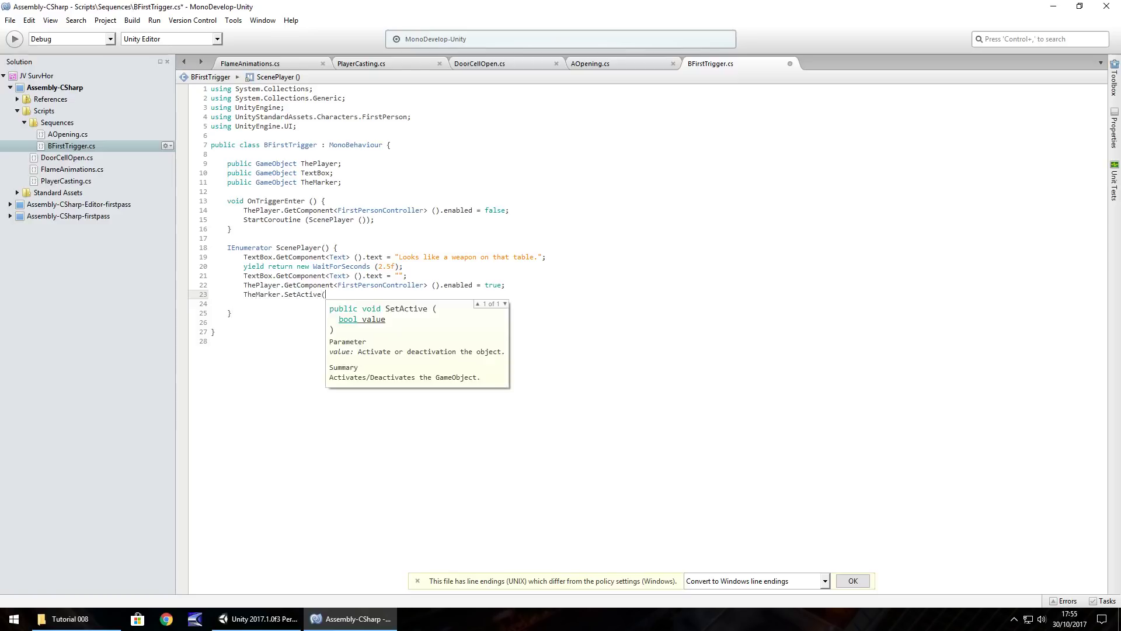
type("true);")
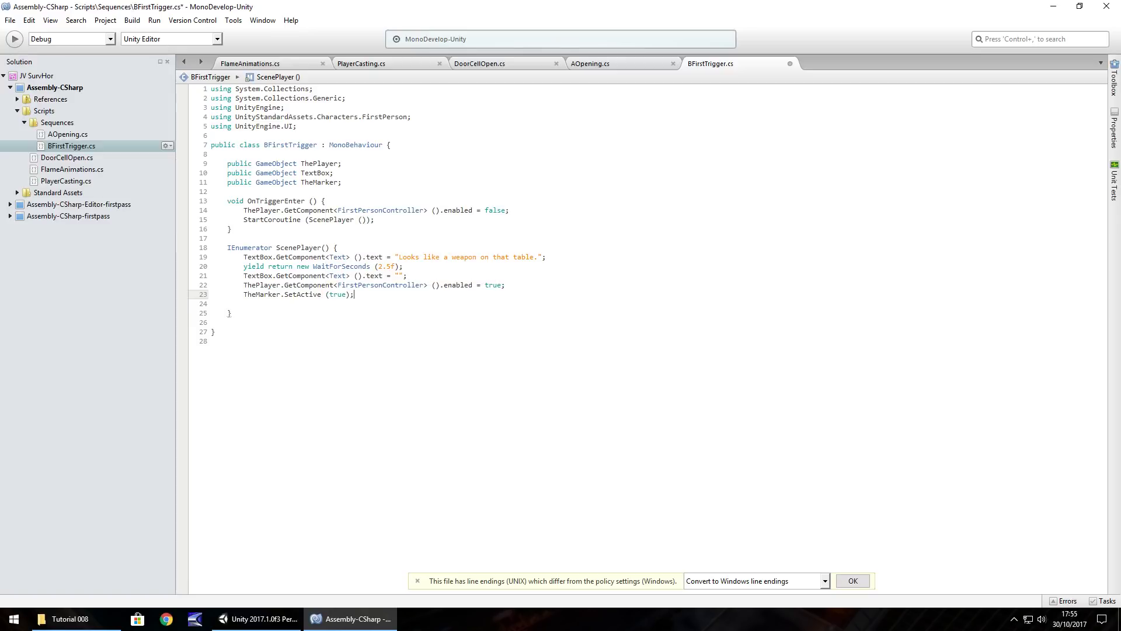
key("ctrl+s")
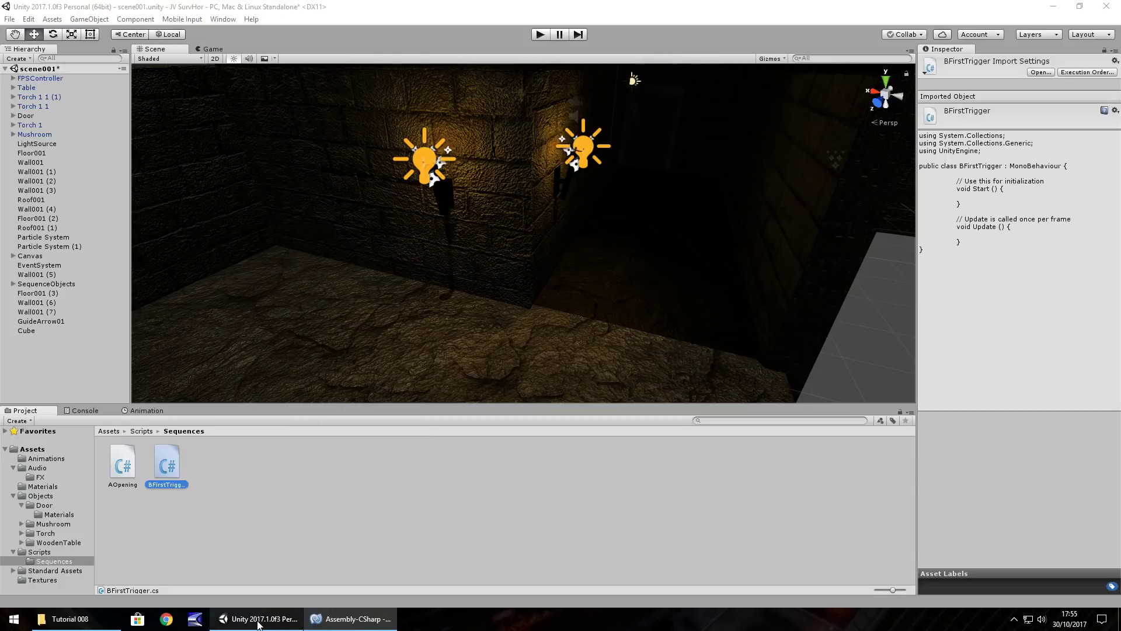
Step: Attach the BFirstTrigger script to the Cube and focus the scene view on it
left_click(259, 620)
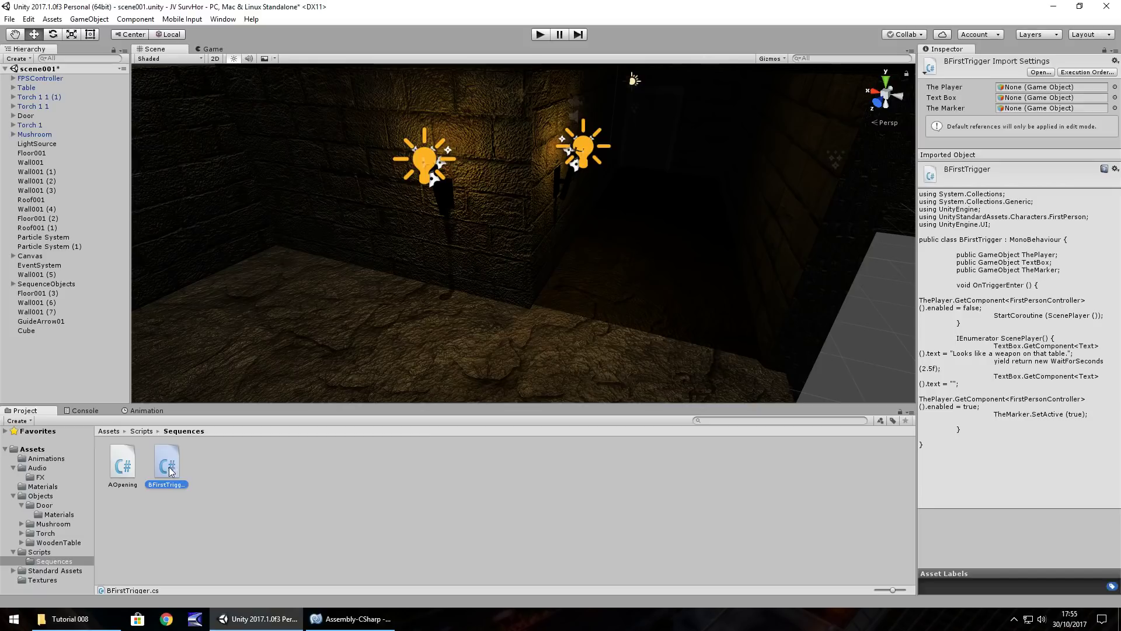
left_click_drag(168, 470, 30, 330)
right_click(31, 330)
left_click(68, 368)
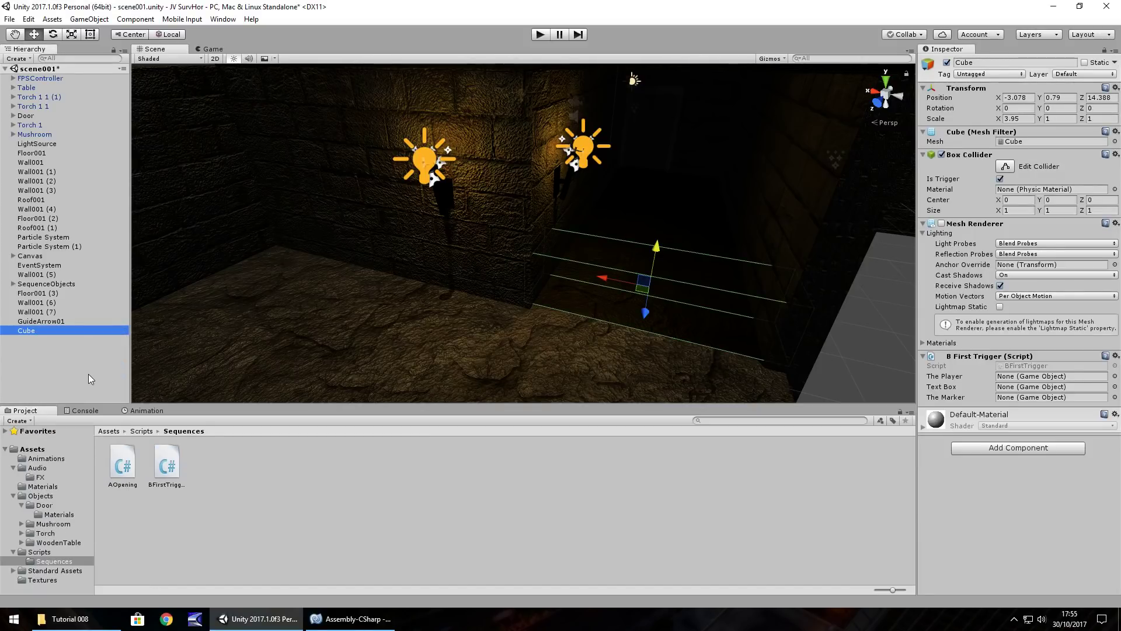
key("r")
key("f")
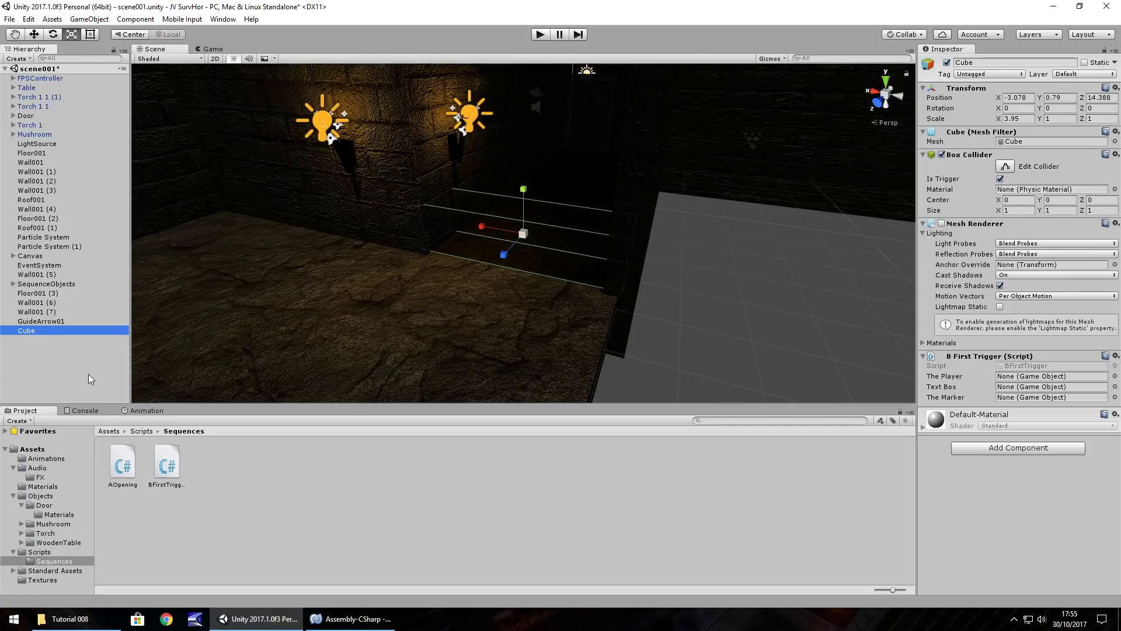
Step: Rename the Cube to 'FirstTrigger' in the Hierarchy
right_click(38, 334)
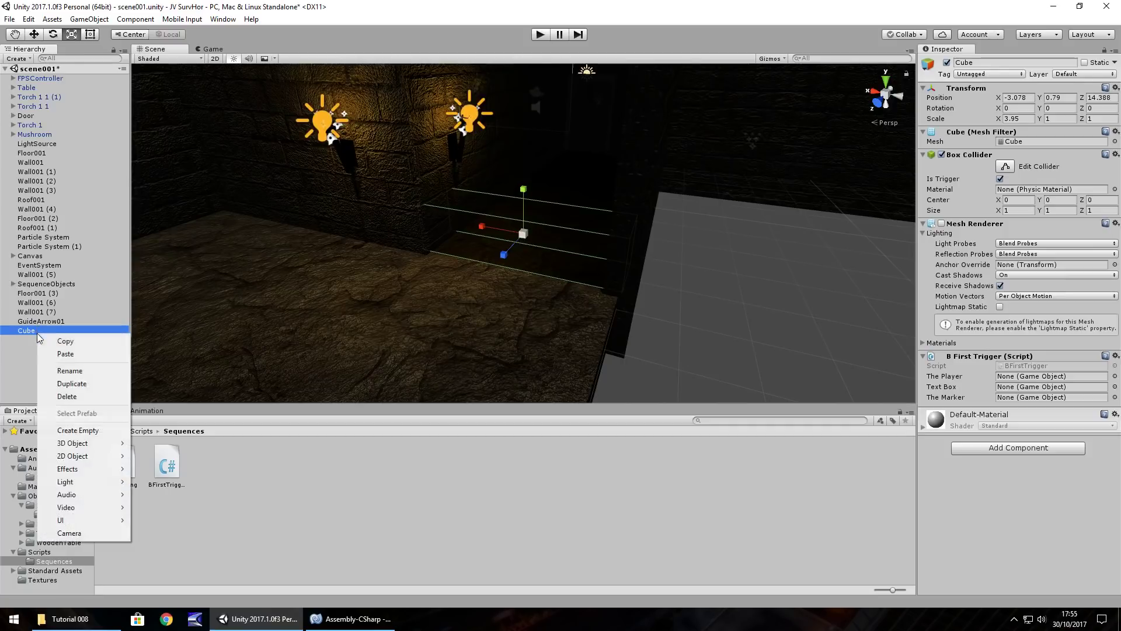
left_click(76, 373)
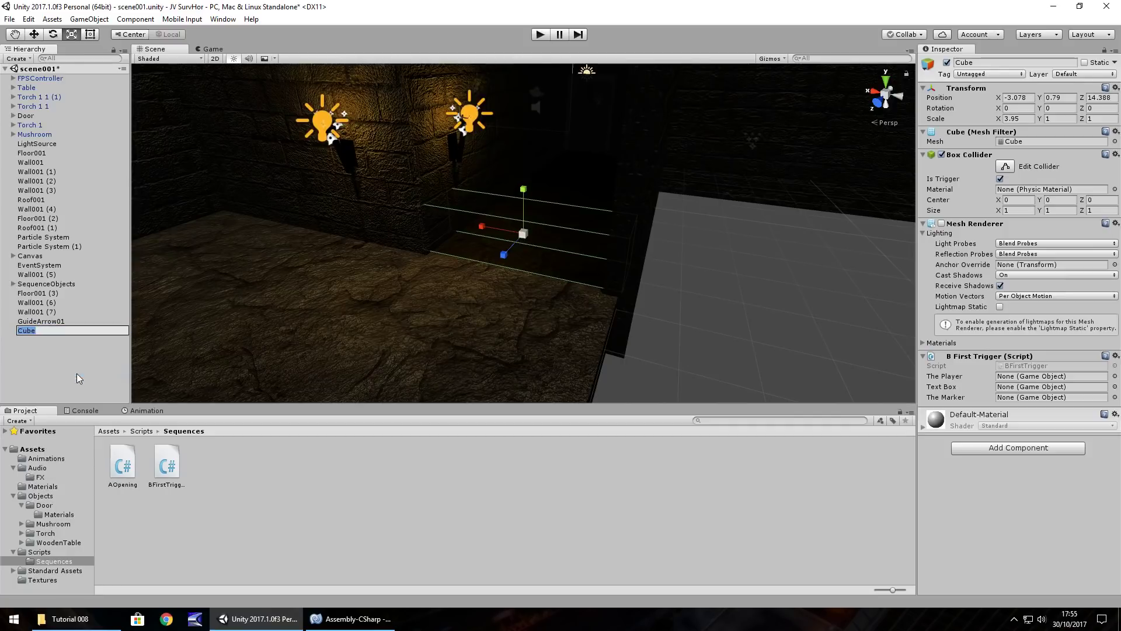
type("FirstTrigger")
key("Return")
left_click(595, 293)
left_click(684, 344)
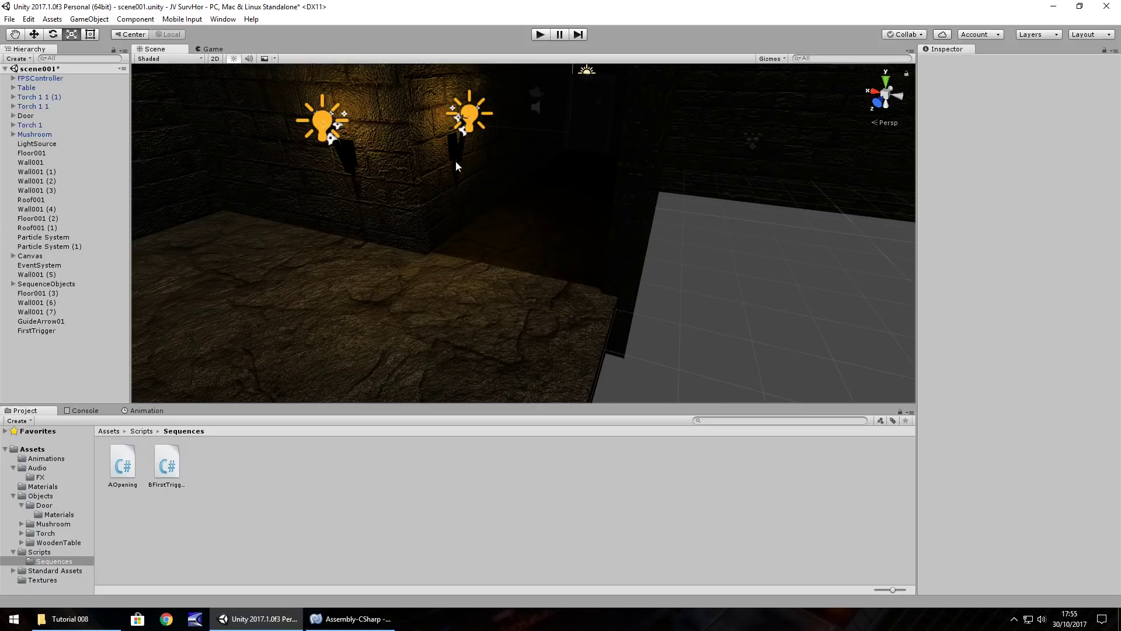
Step: Run a brief play test of the scene, then select FirstTrigger
left_click(541, 35)
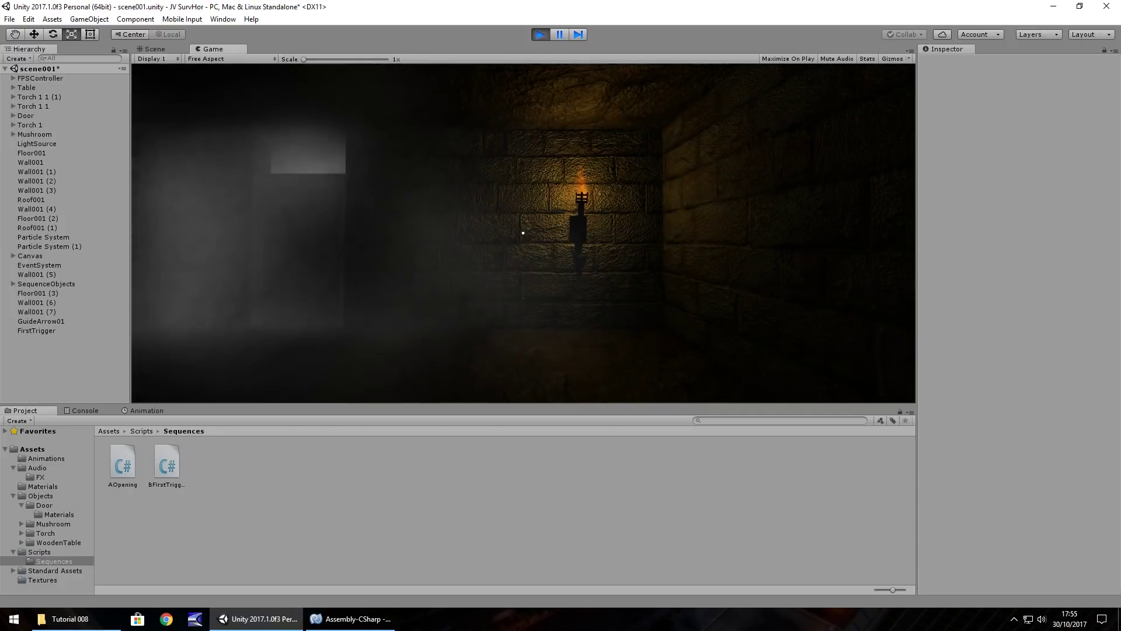
key("ctrl+p")
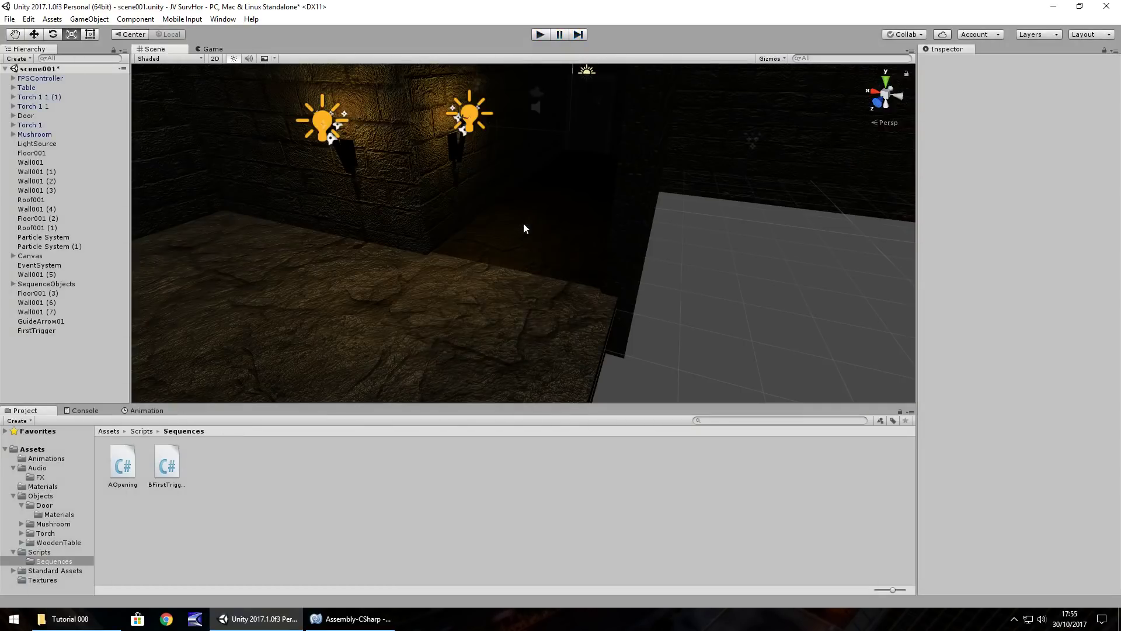
left_click(45, 330)
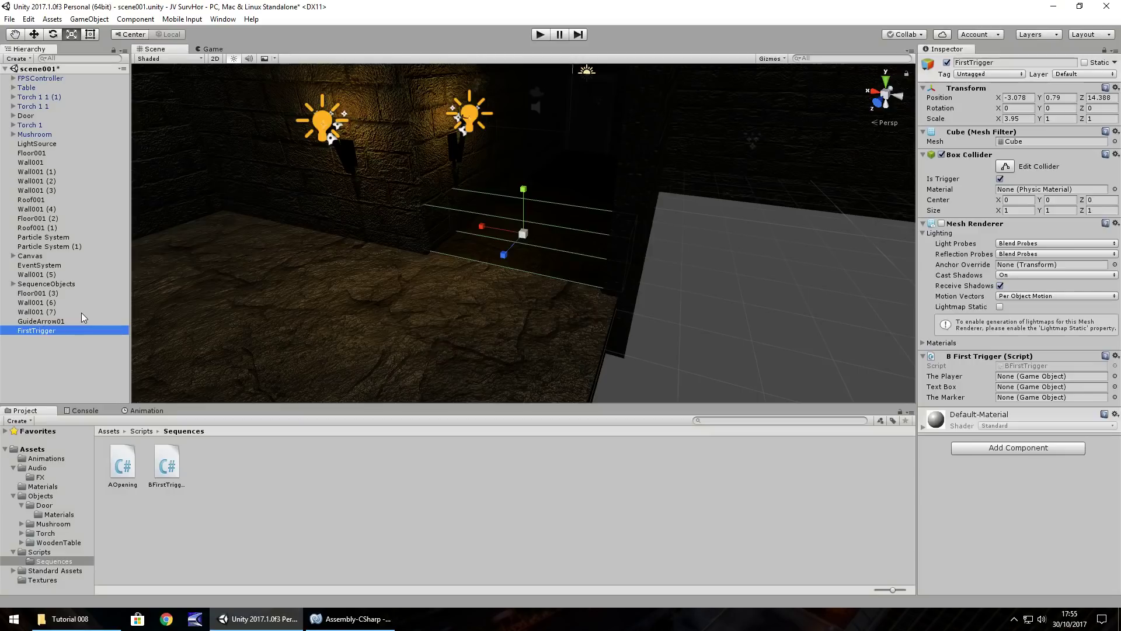
left_click(50, 322)
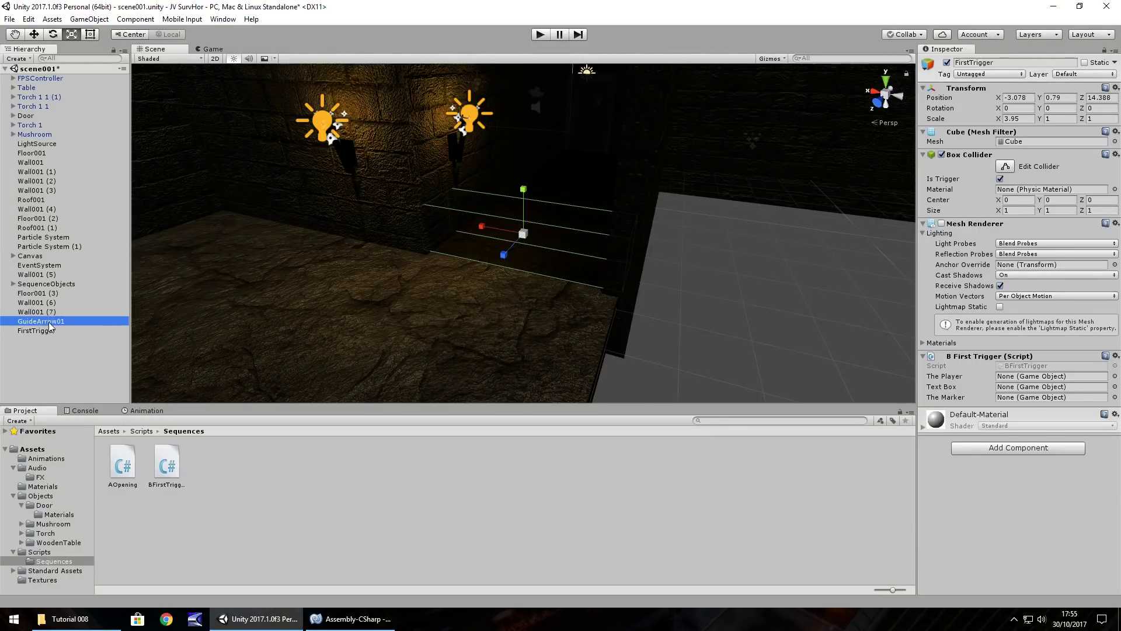
left_click(47, 331)
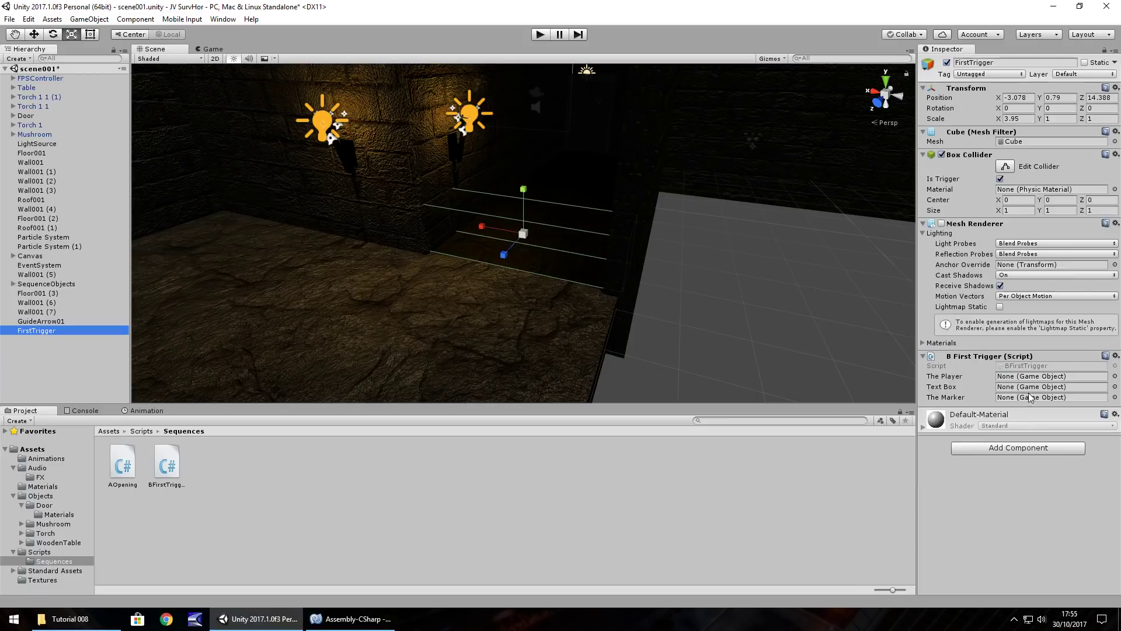
Step: Assign FPSController, TextBox and GuideArrow01 to FirstTrigger's script fields, then deactivate GuideArrow01
left_click_drag(40, 78, 1017, 377)
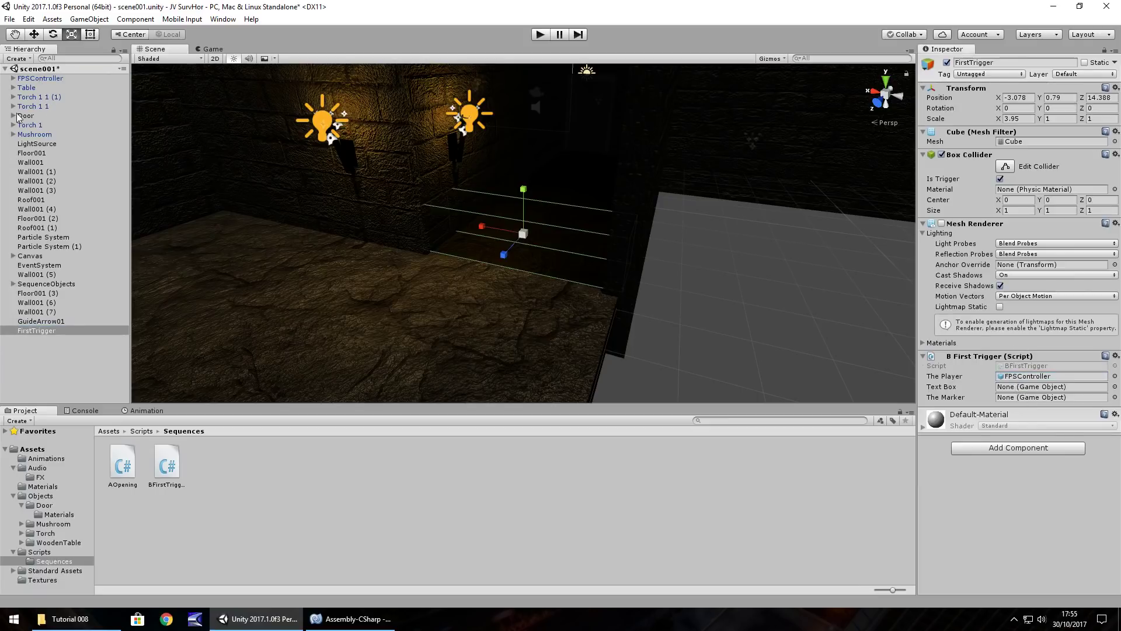
left_click(13, 256)
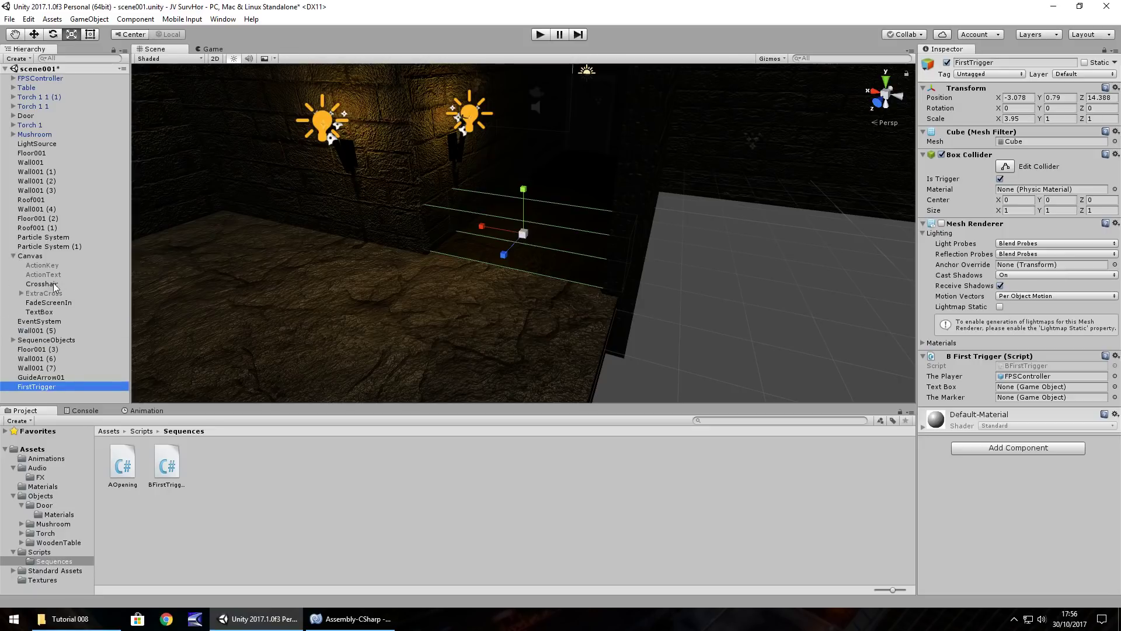
left_click_drag(46, 313, 1026, 389)
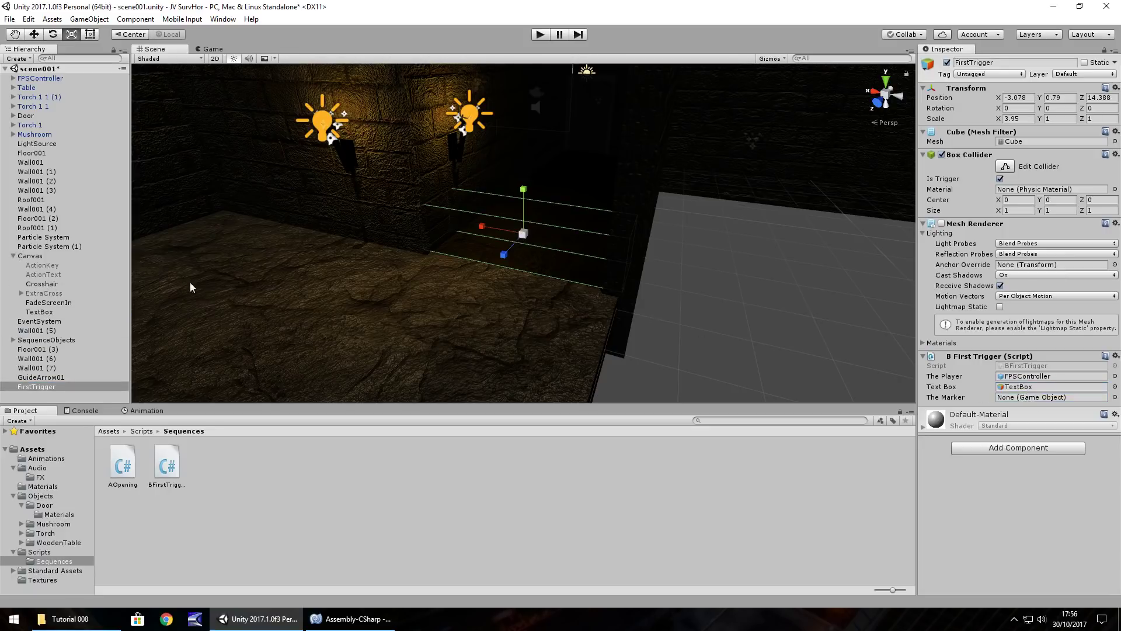
left_click_drag(41, 377, 1034, 403)
left_click(52, 379)
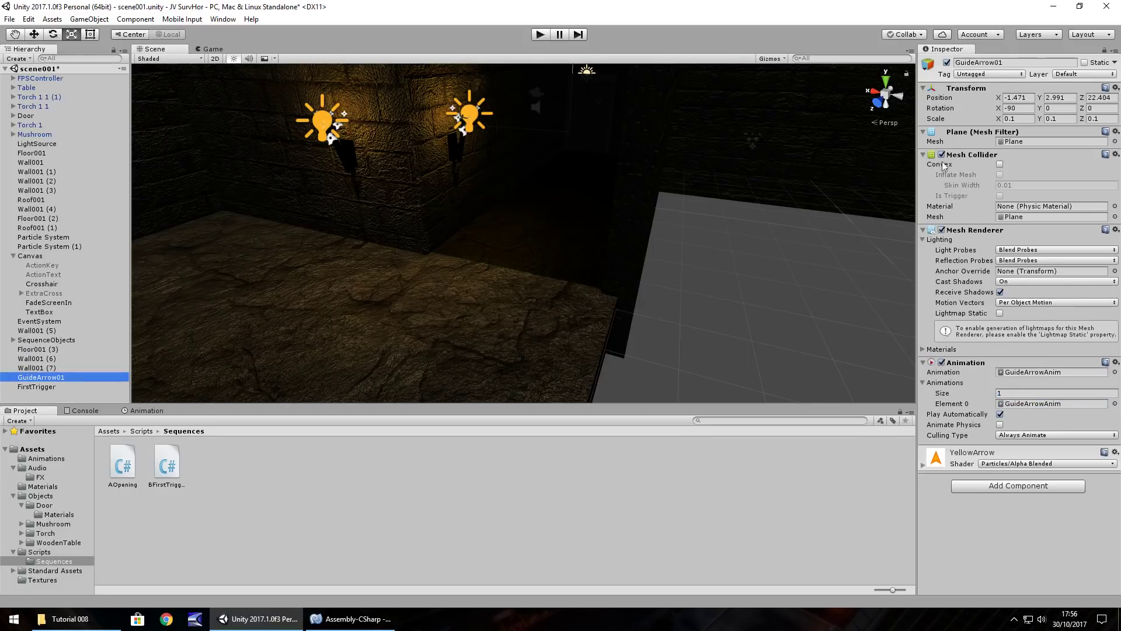
left_click(947, 62)
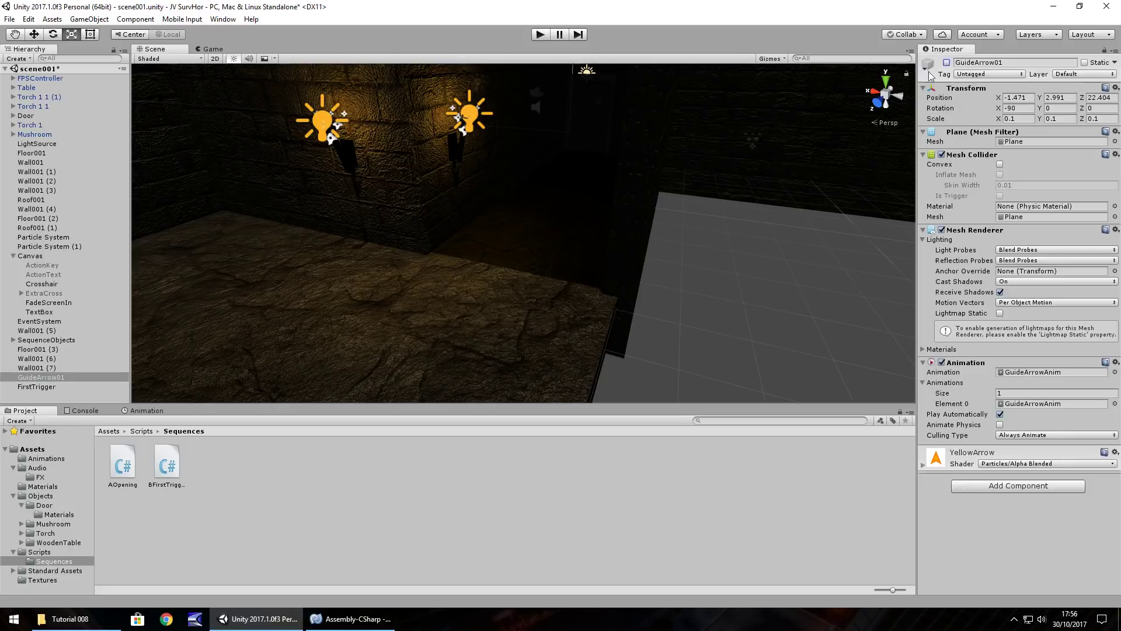
left_click(538, 38)
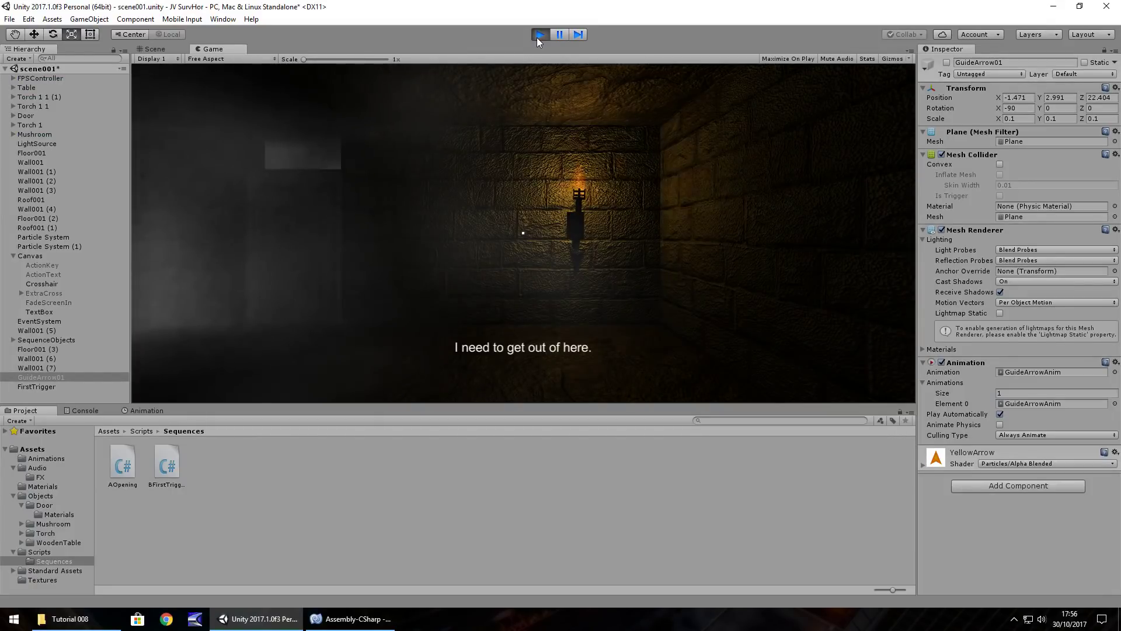
left_click(523, 273)
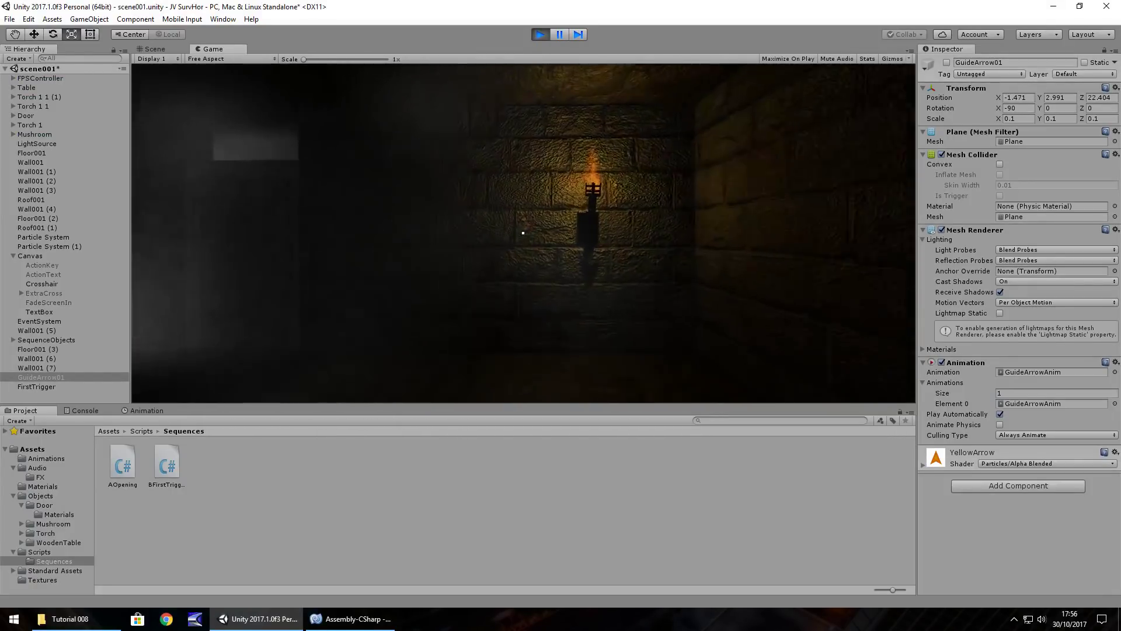
key("e")
key("w")
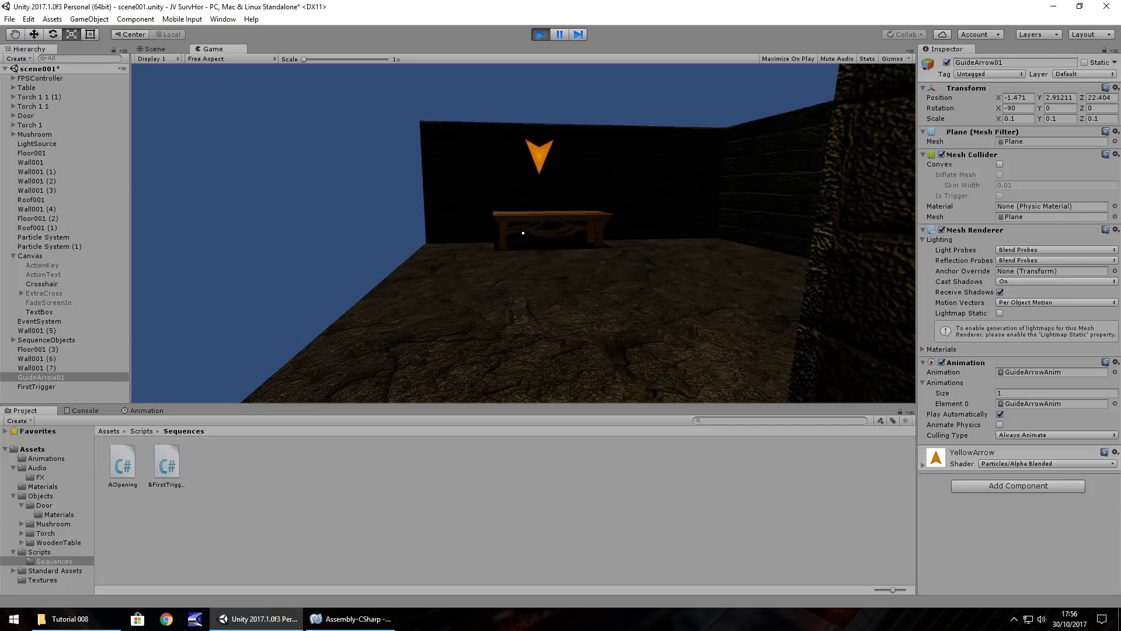
key("w")
key("w")
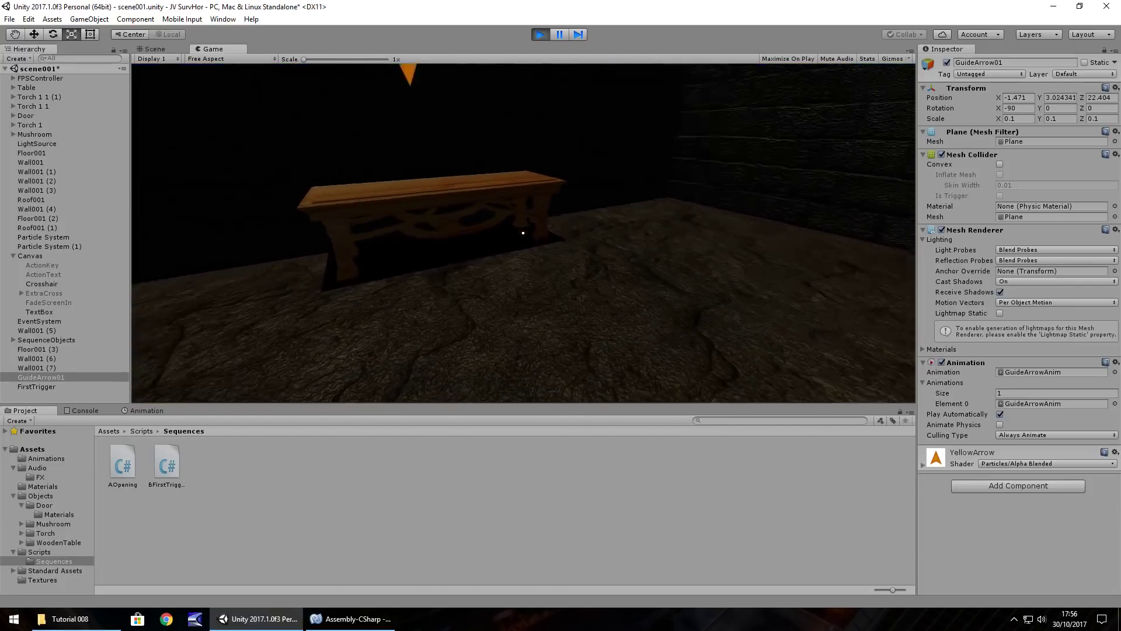
key("w")
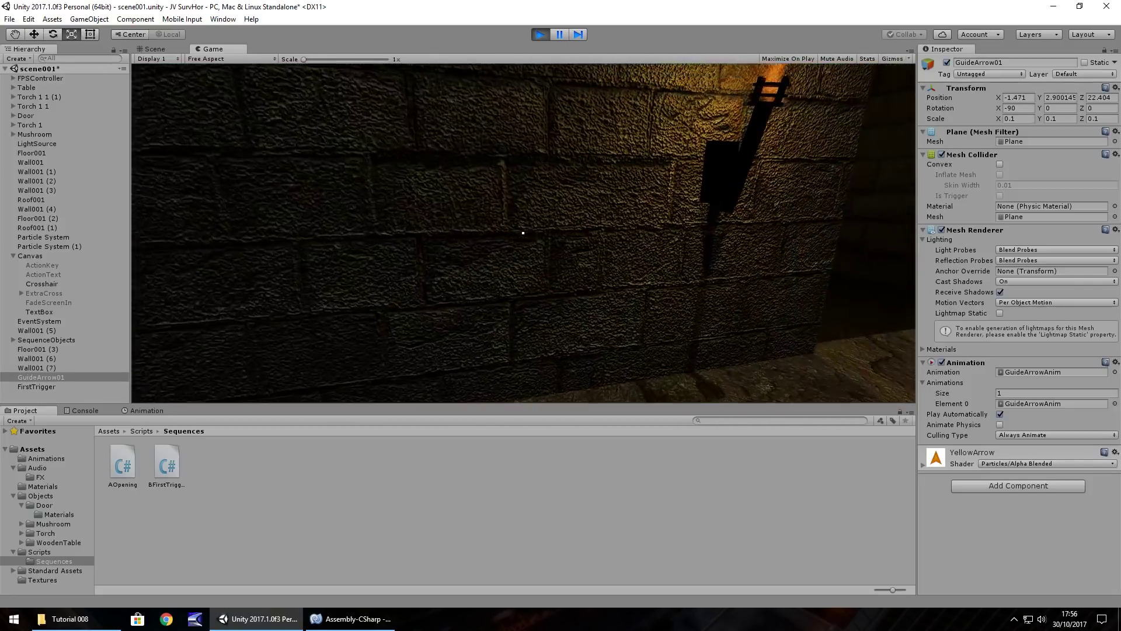
key("ctrl+p")
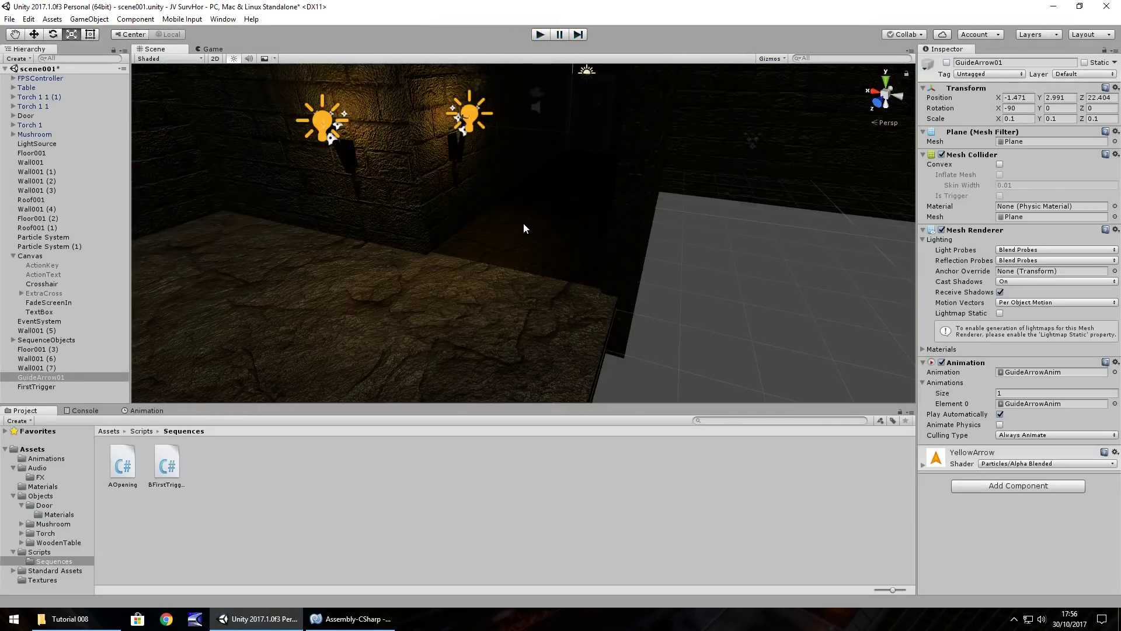